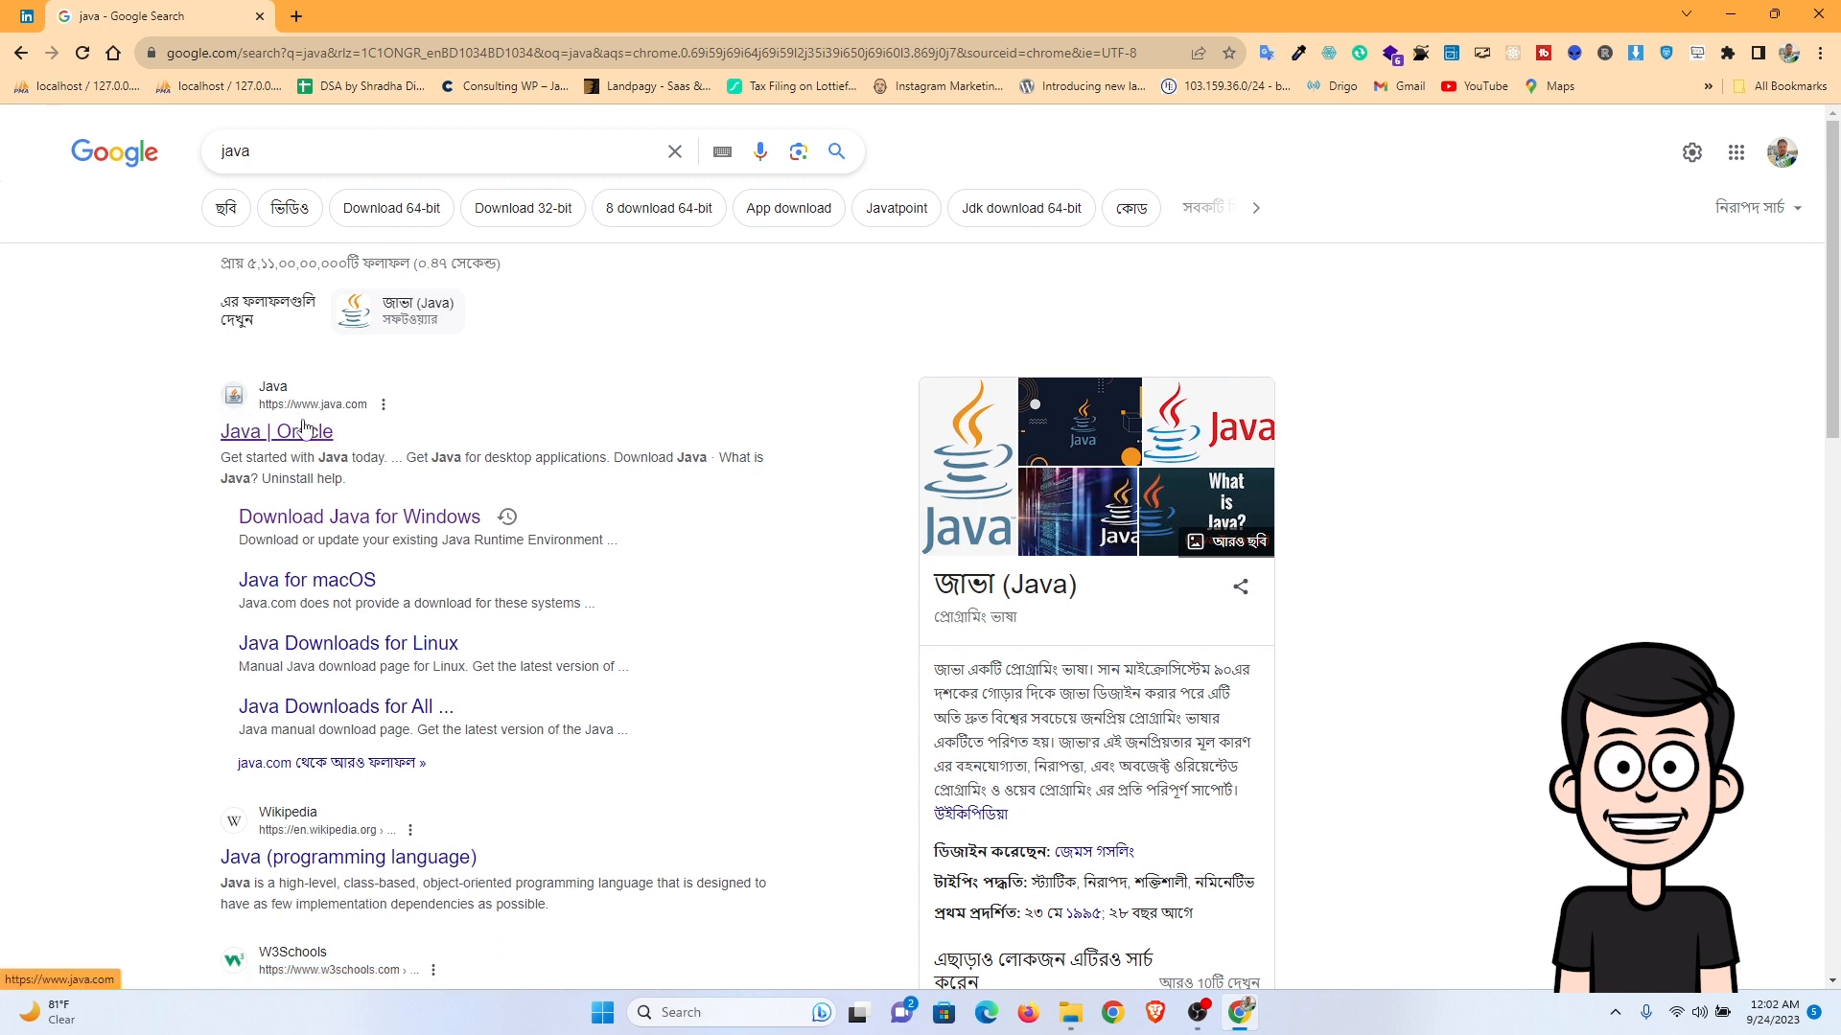
# - Open the Java site's Java SE Development Kit page and download the JDK 21 x64 Installer for Windows
pyautogui.click(303, 429)
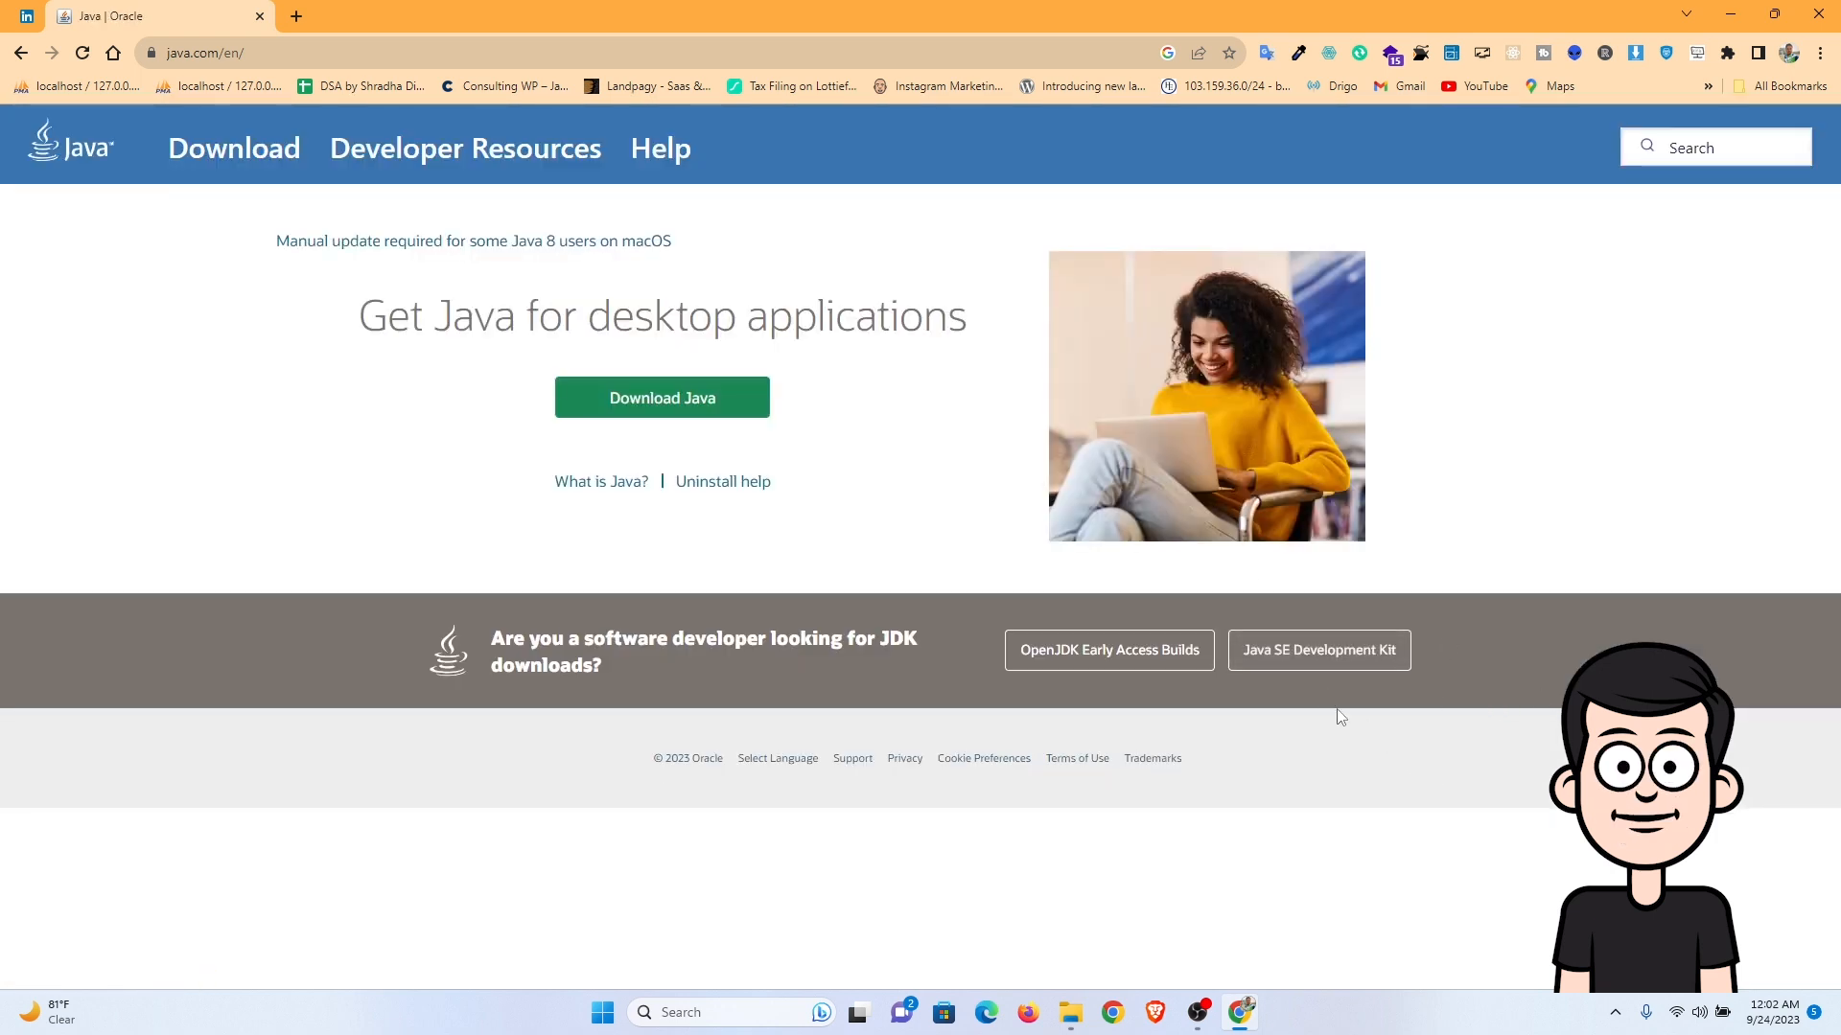
pyautogui.click(1373, 659)
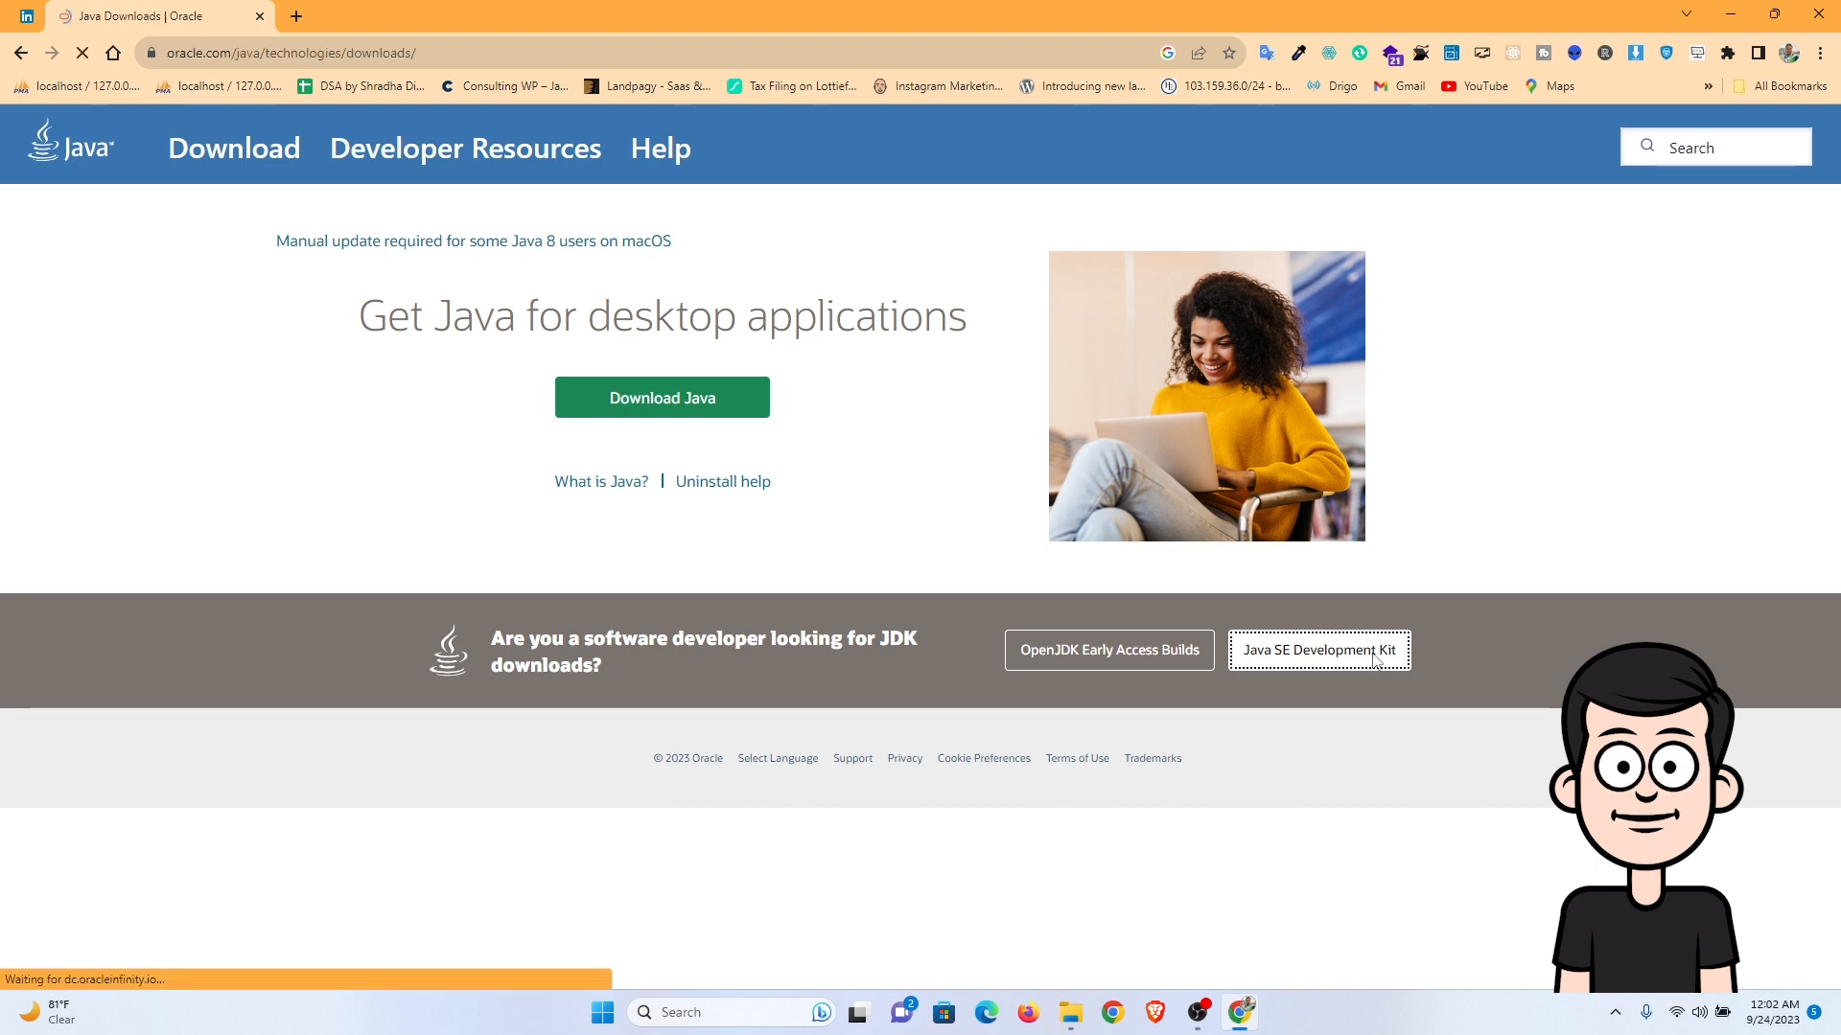
pyautogui.scroll(-7, 772, 633)
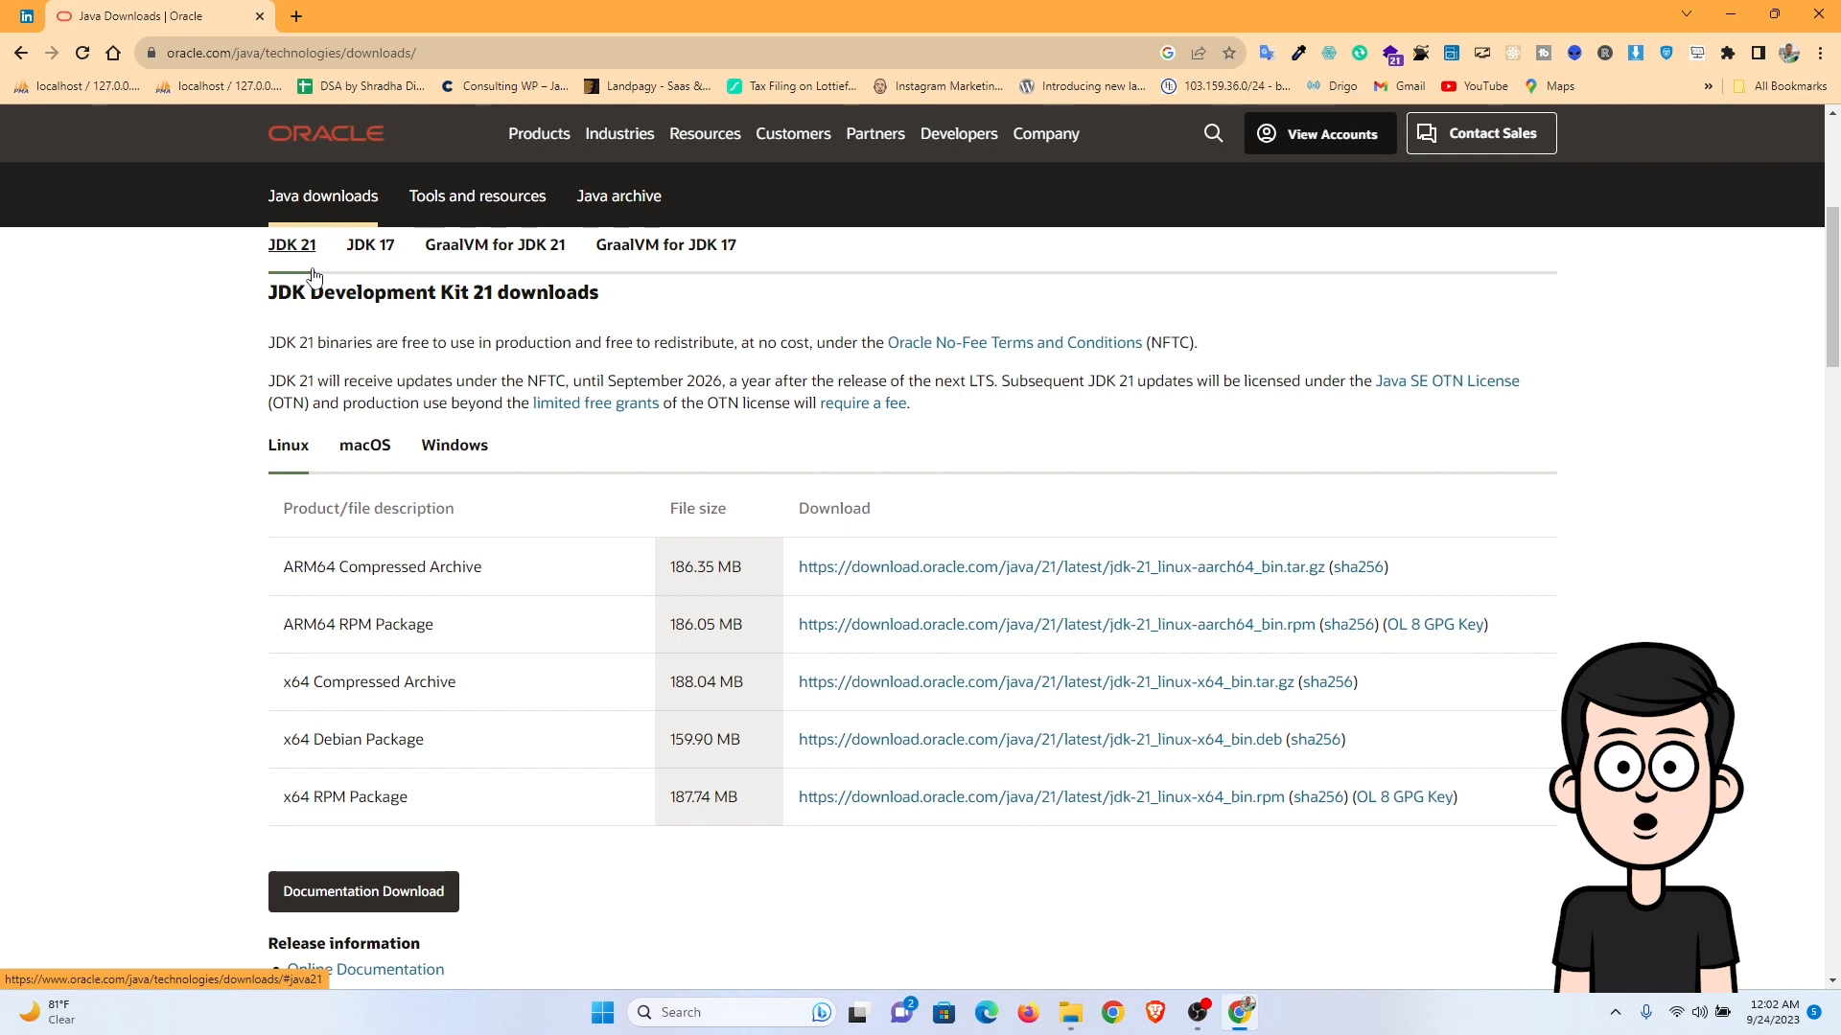
pyautogui.click(459, 457)
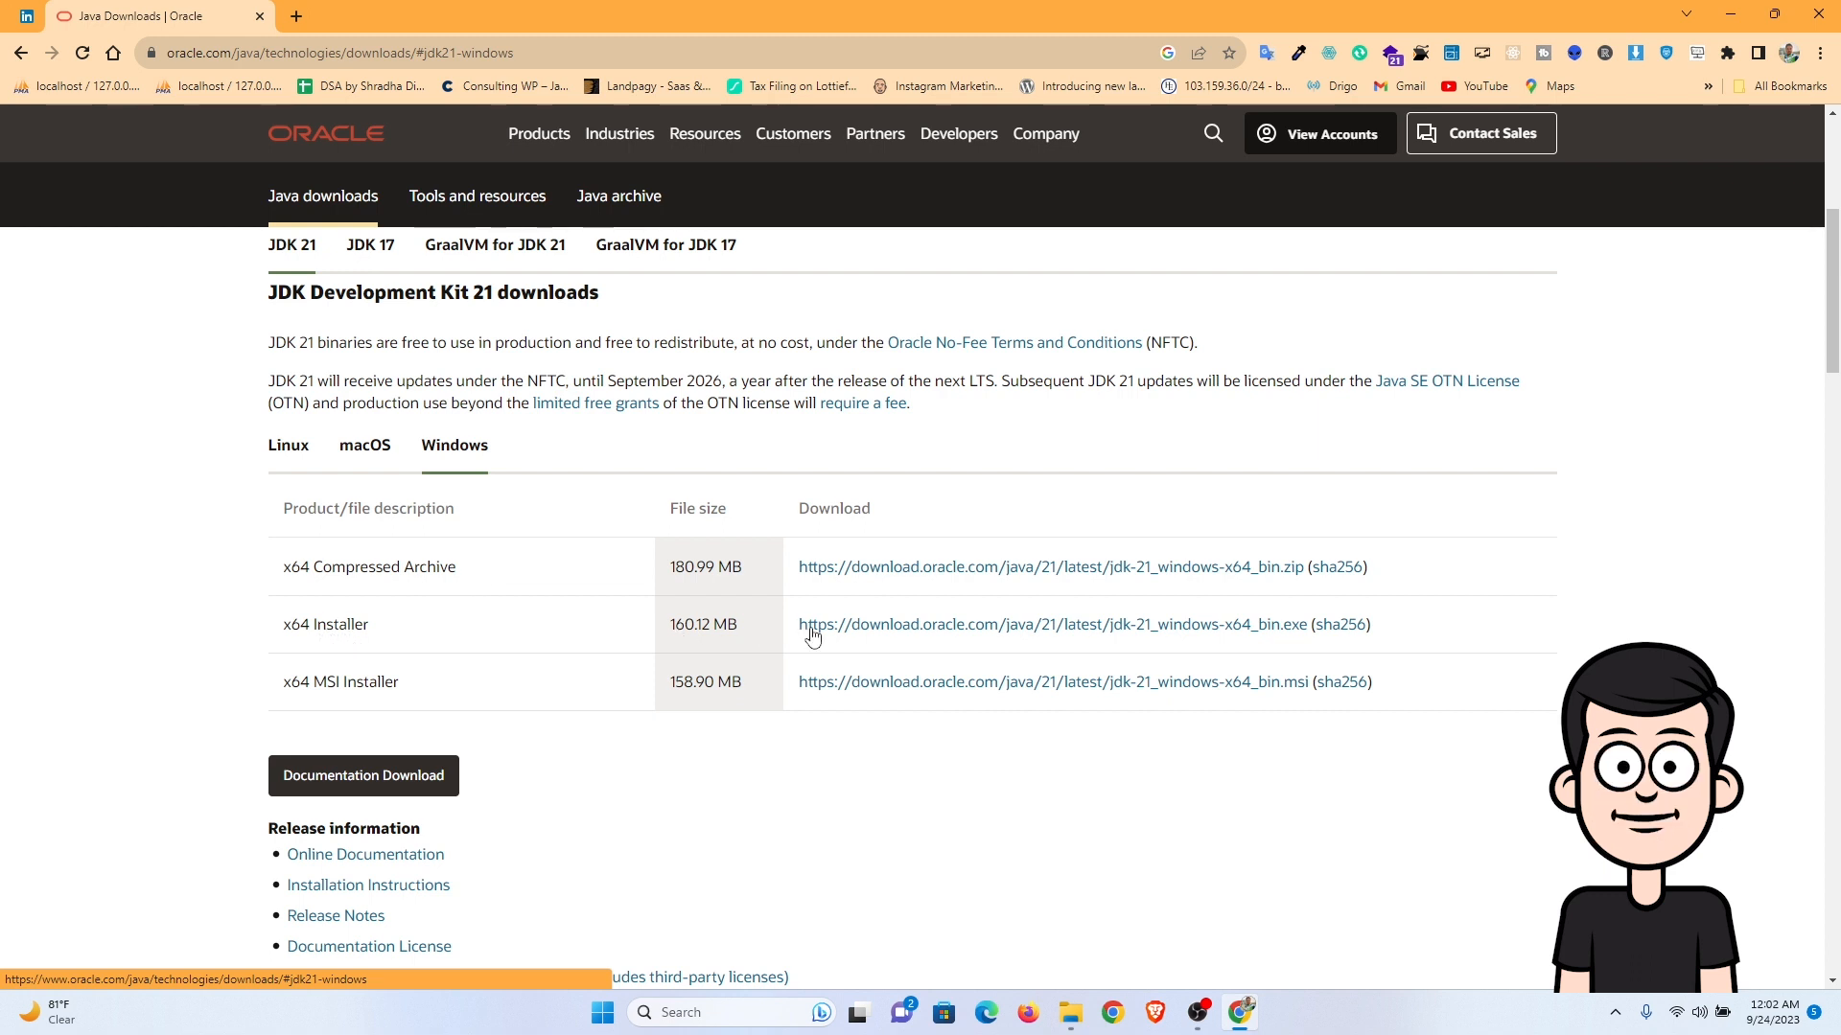
pyautogui.click(871, 635)
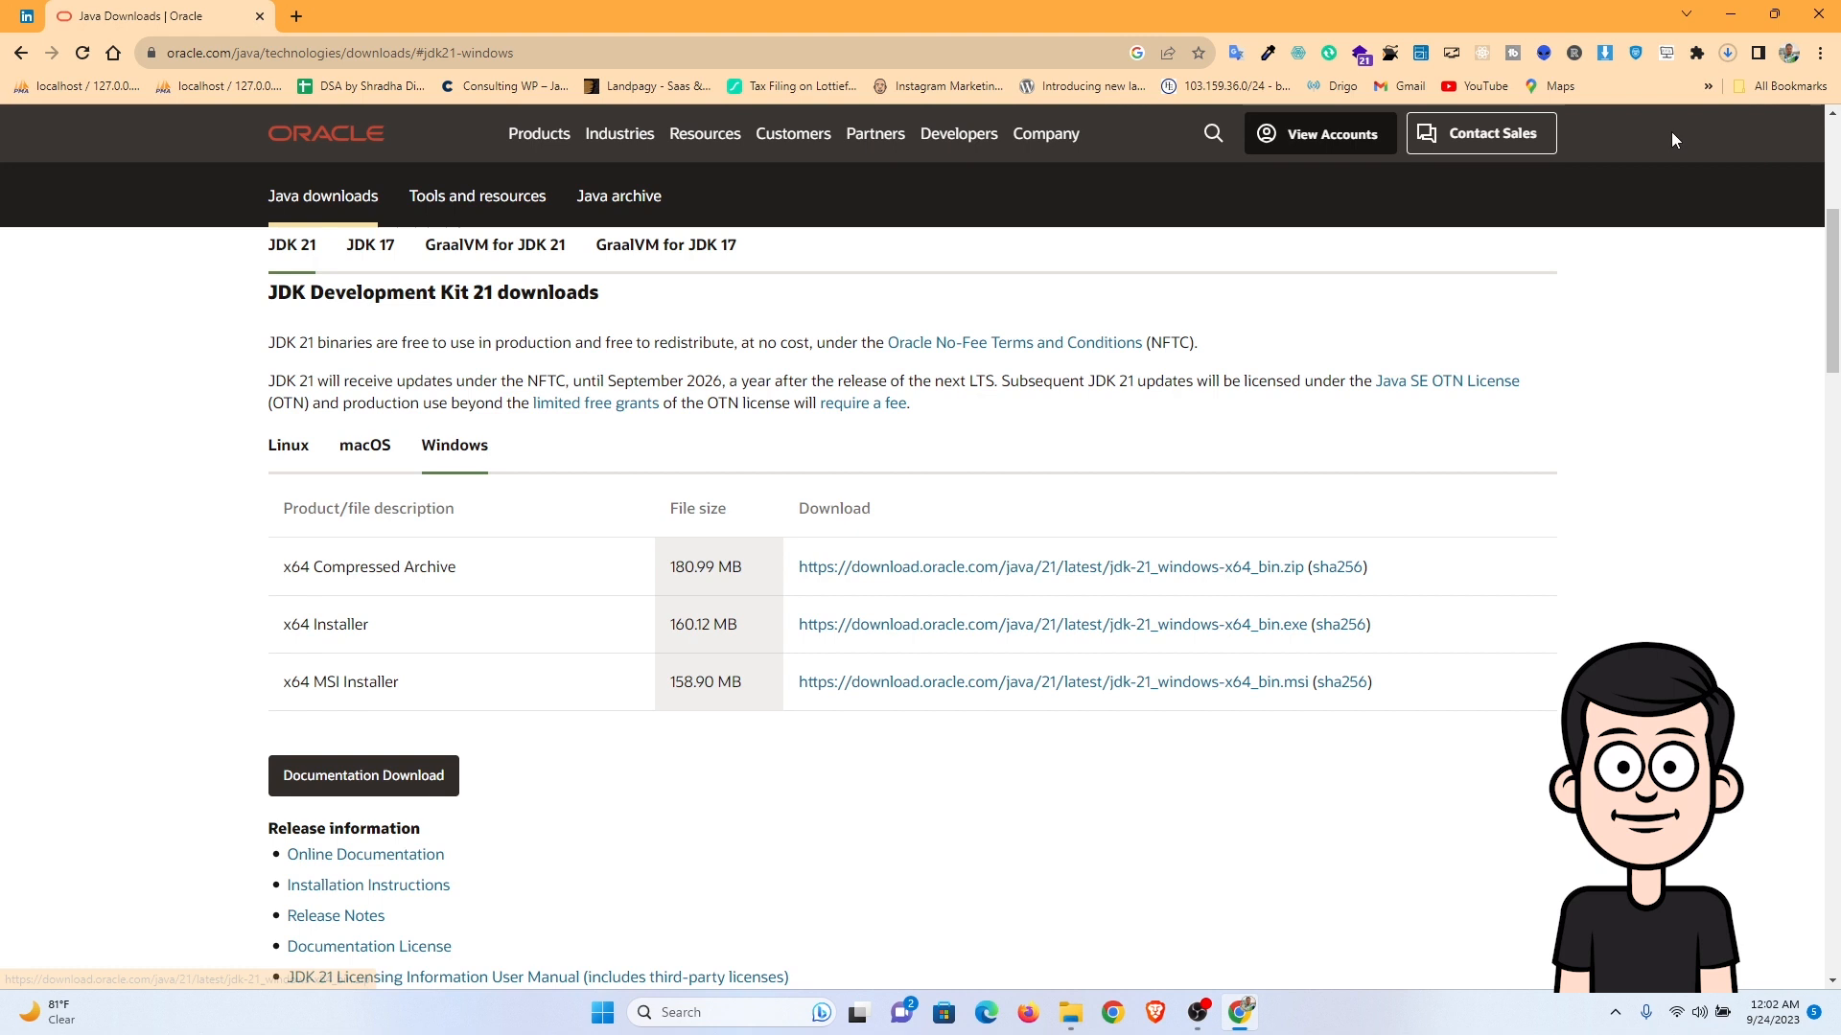
# - Run the downloaded jdk-21_windows-x64_bin.exe and install the JDK to C:\Program Files\Java\jdk-21\
pyautogui.click(1727, 54)
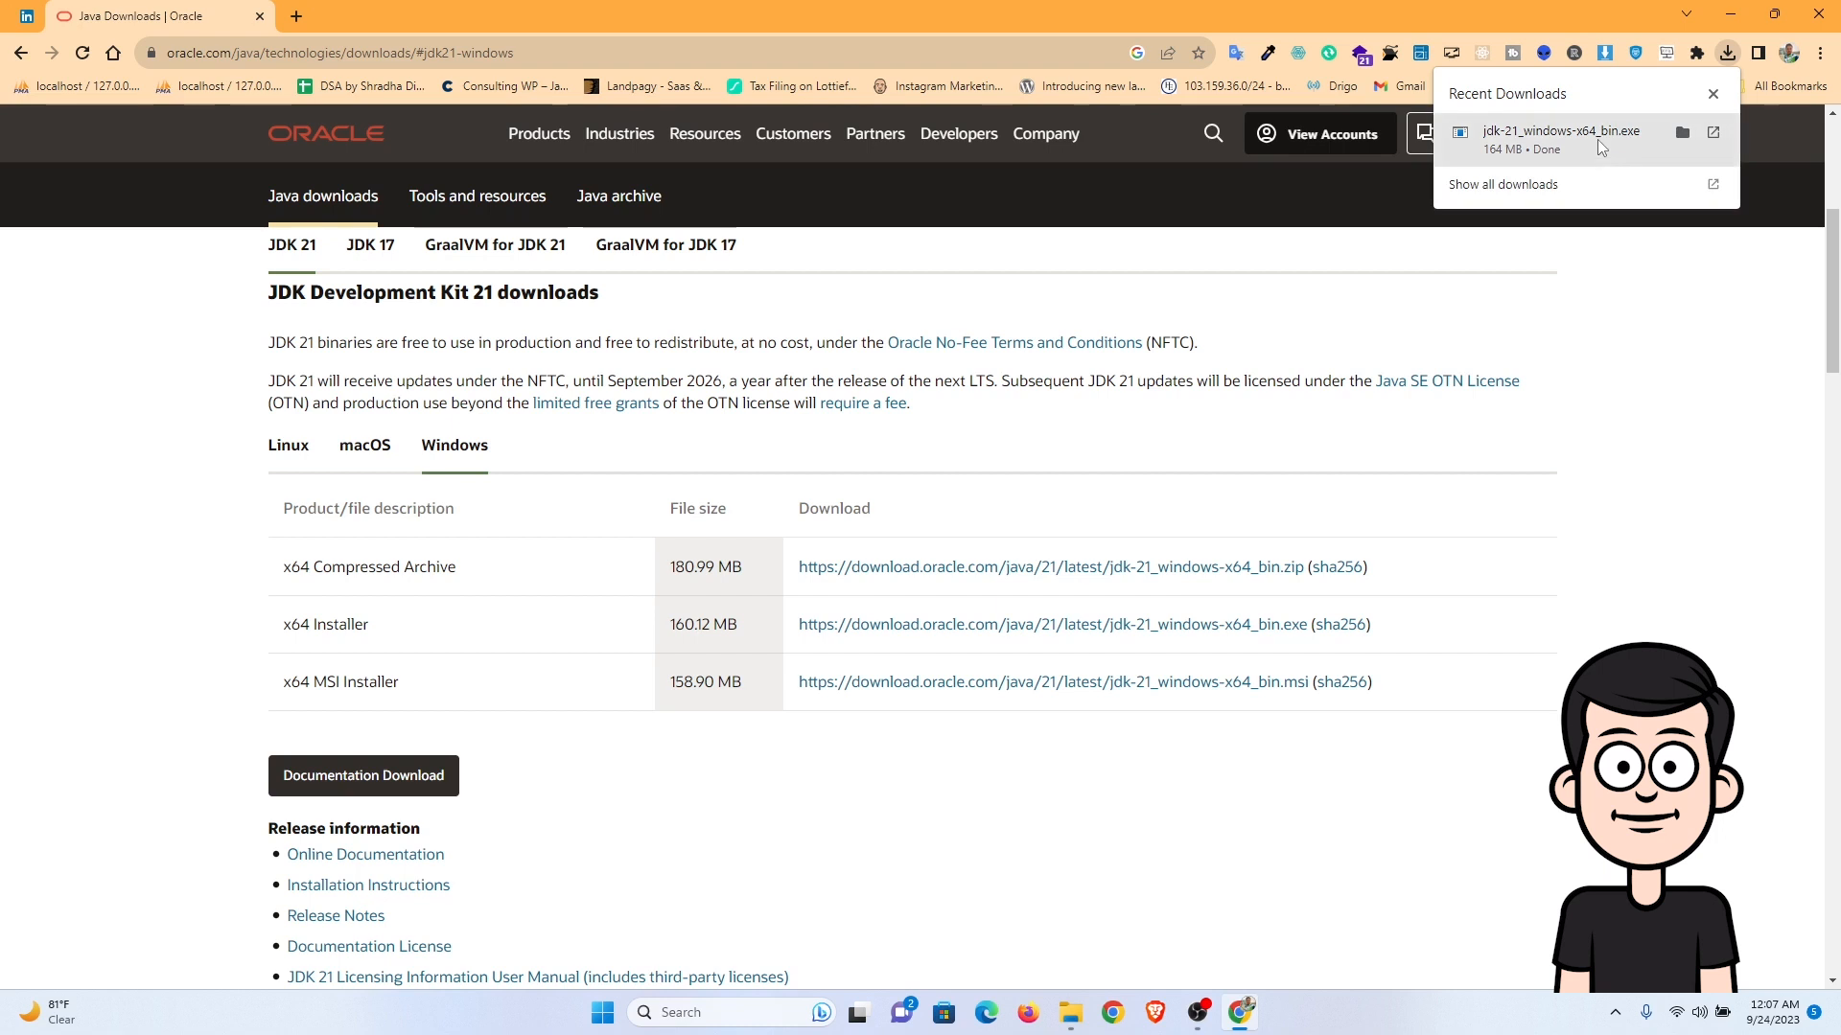
pyautogui.click(1630, 165)
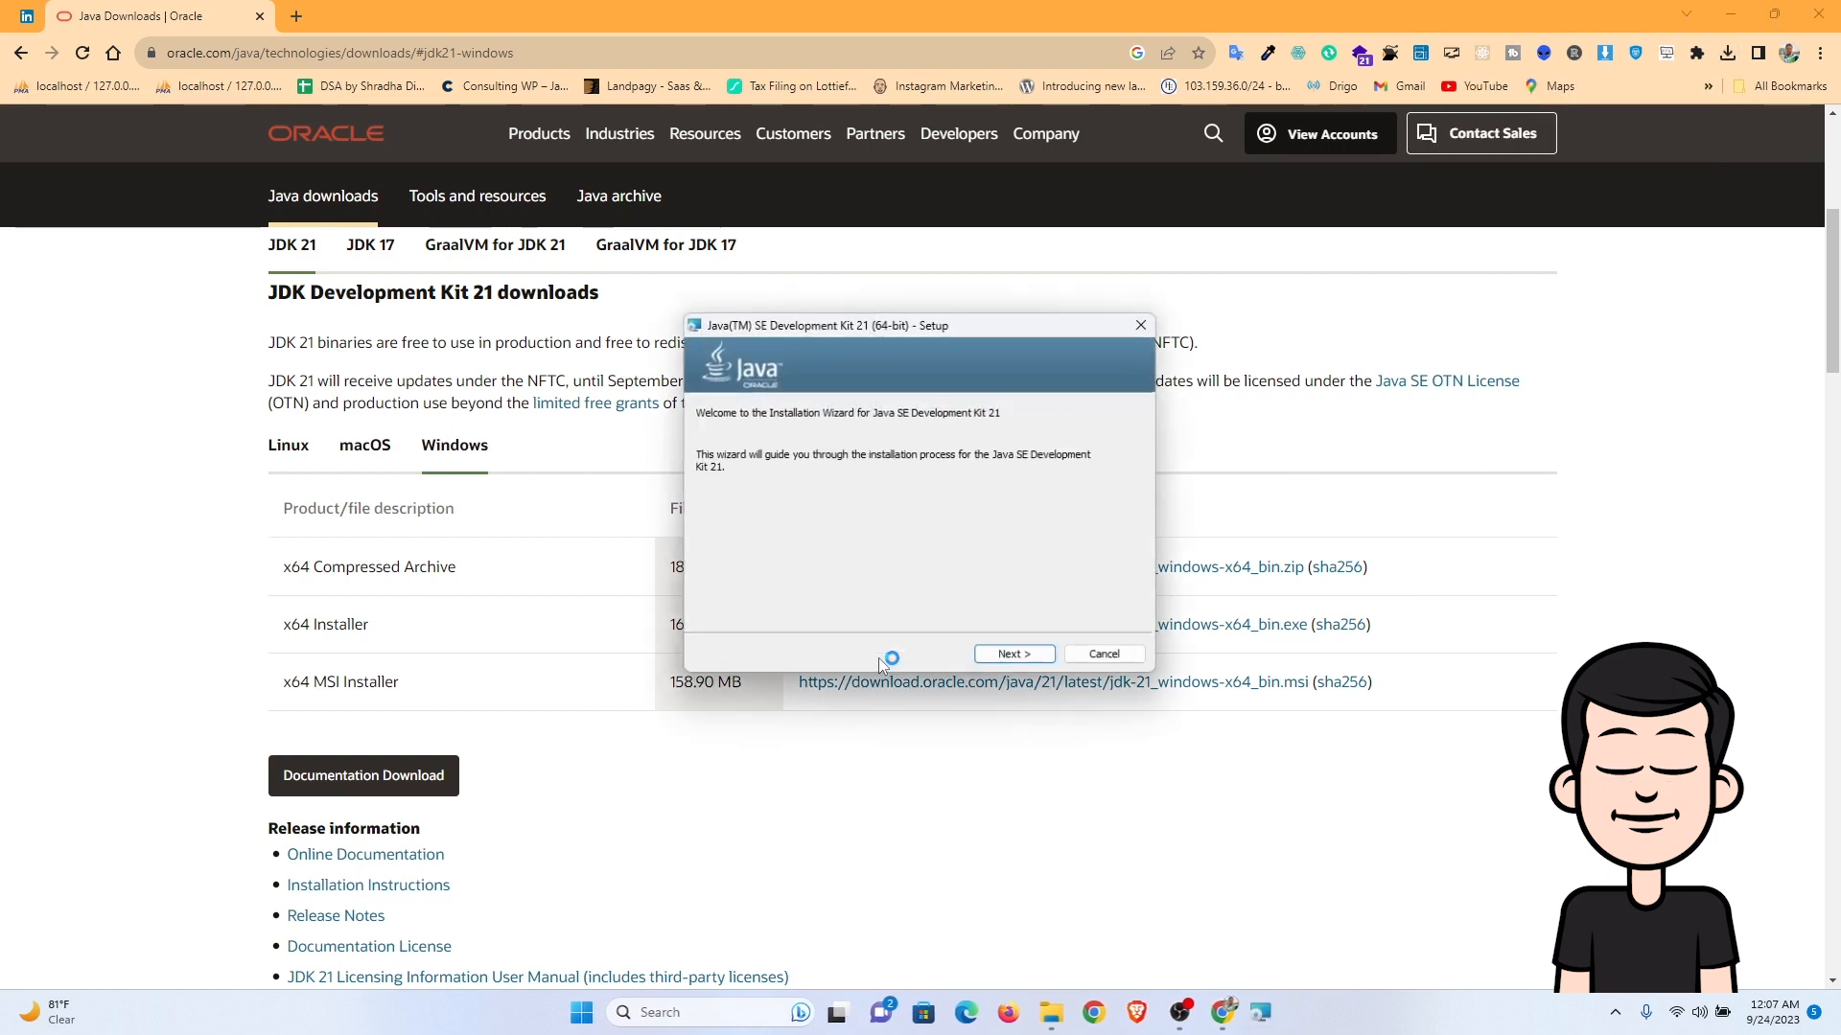
pyautogui.click(1018, 656)
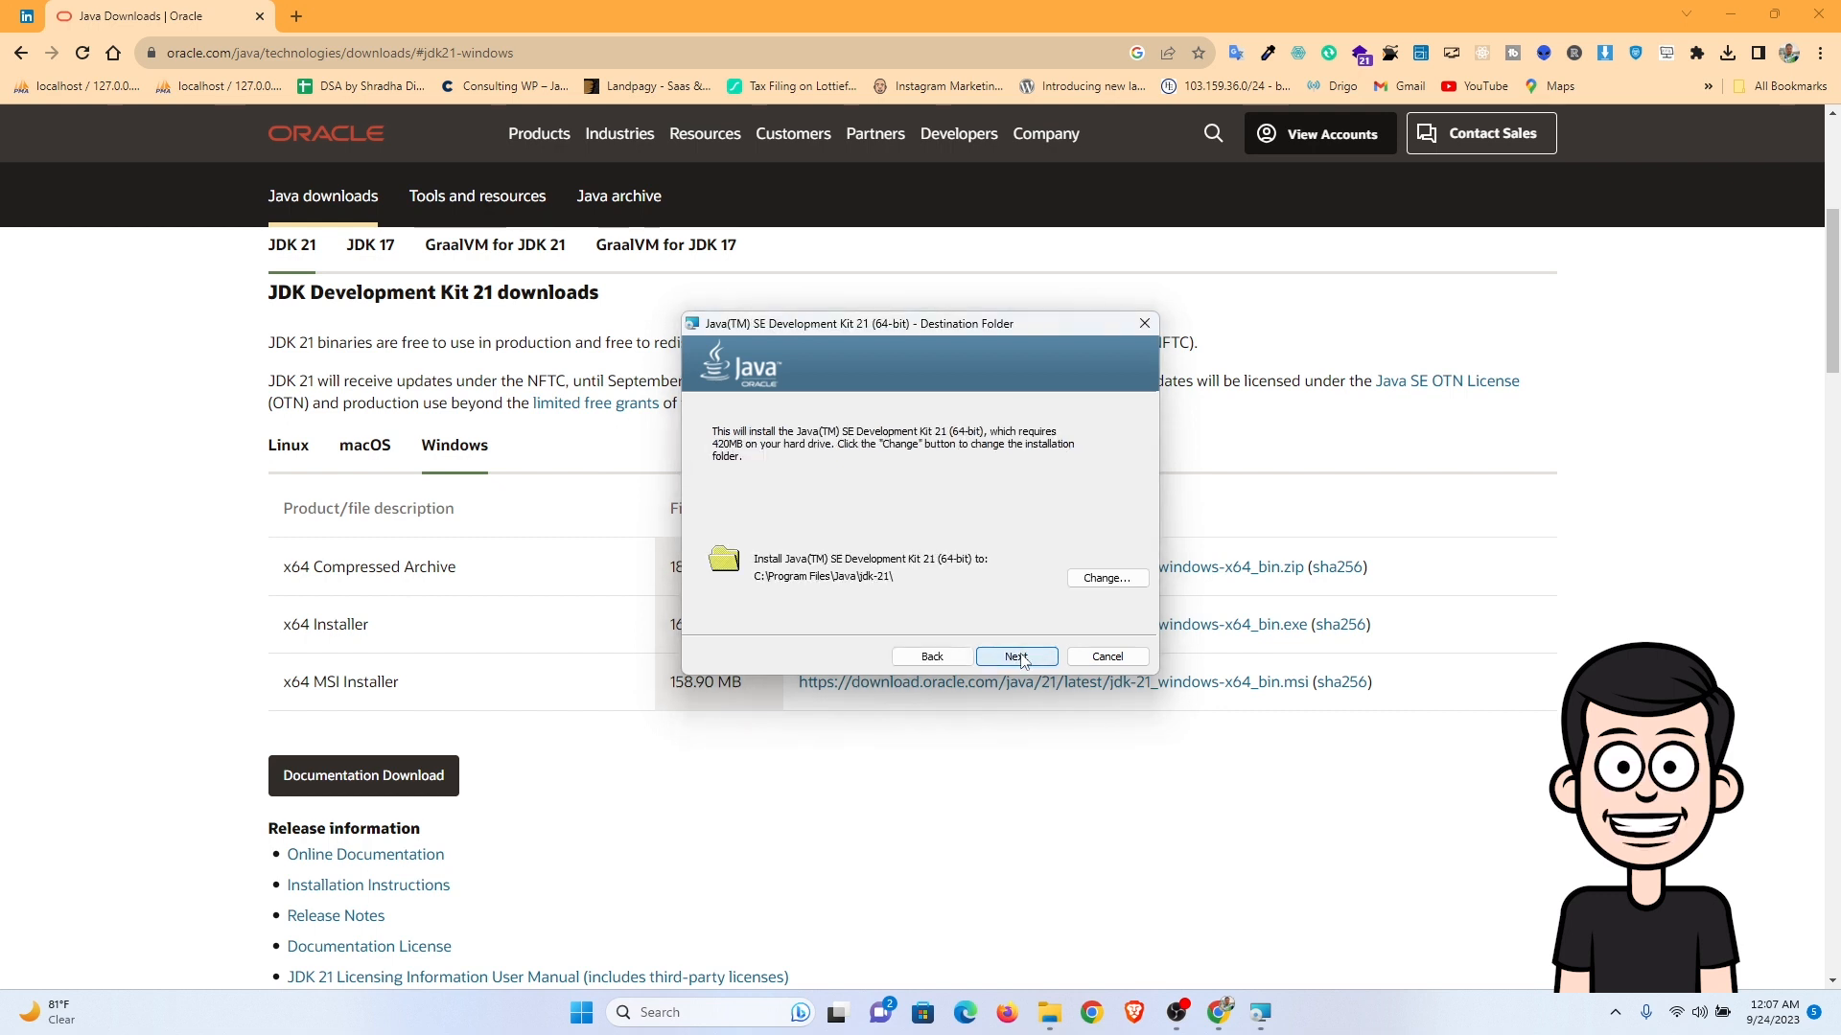
pyautogui.click(1018, 657)
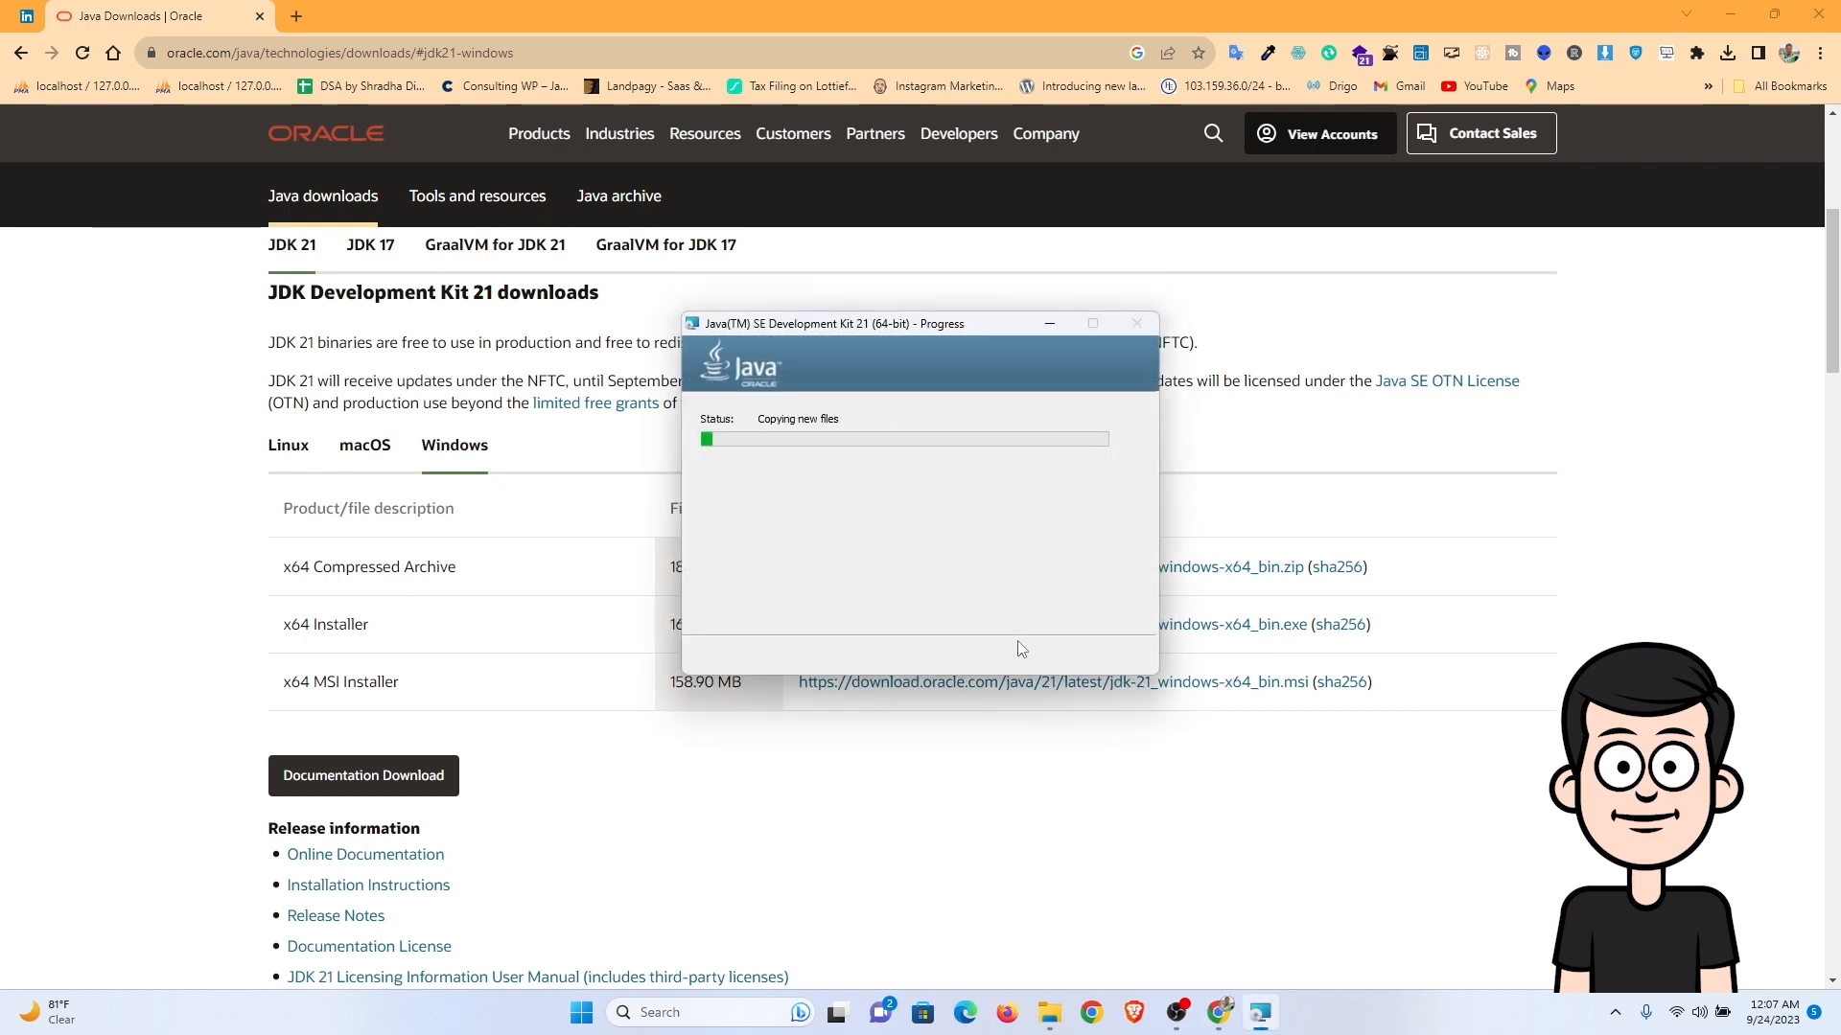
pyautogui.click(1035, 657)
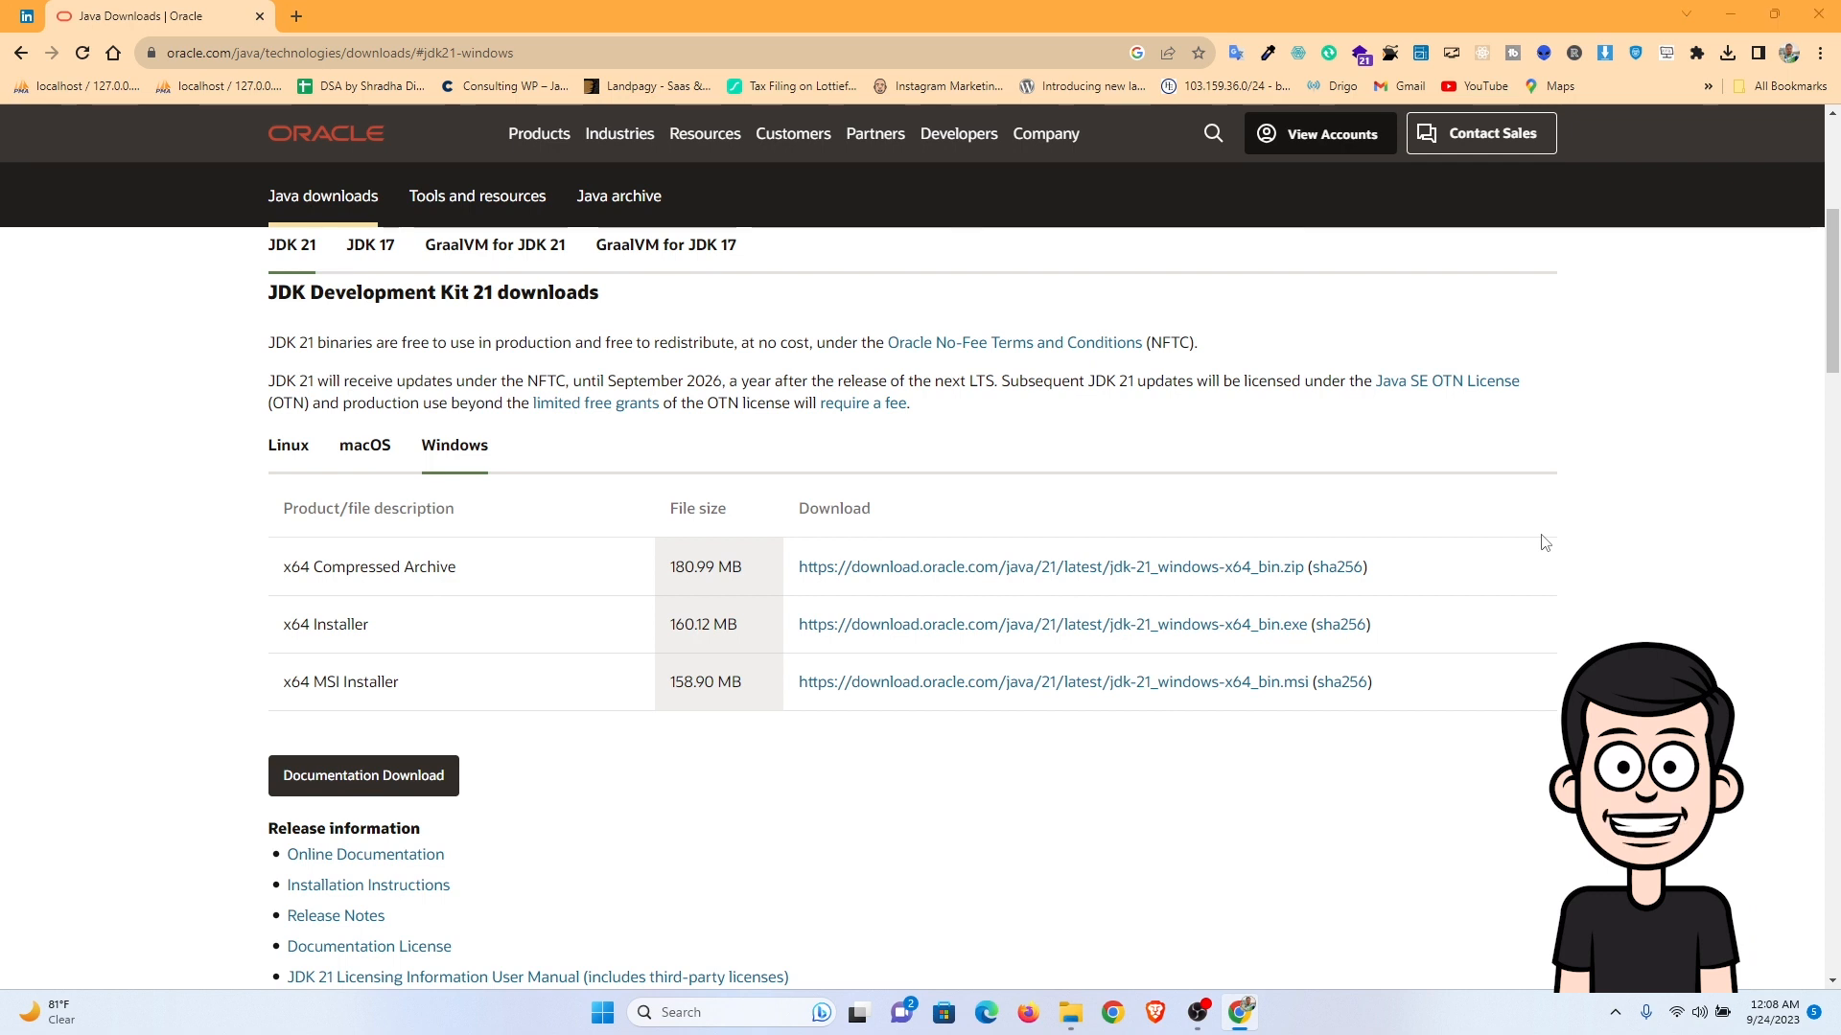
# - Check the installed Java version in Command Prompt with java --version, and close the window after reading the output
pyautogui.press('super')
pyautogui.write('cmd')
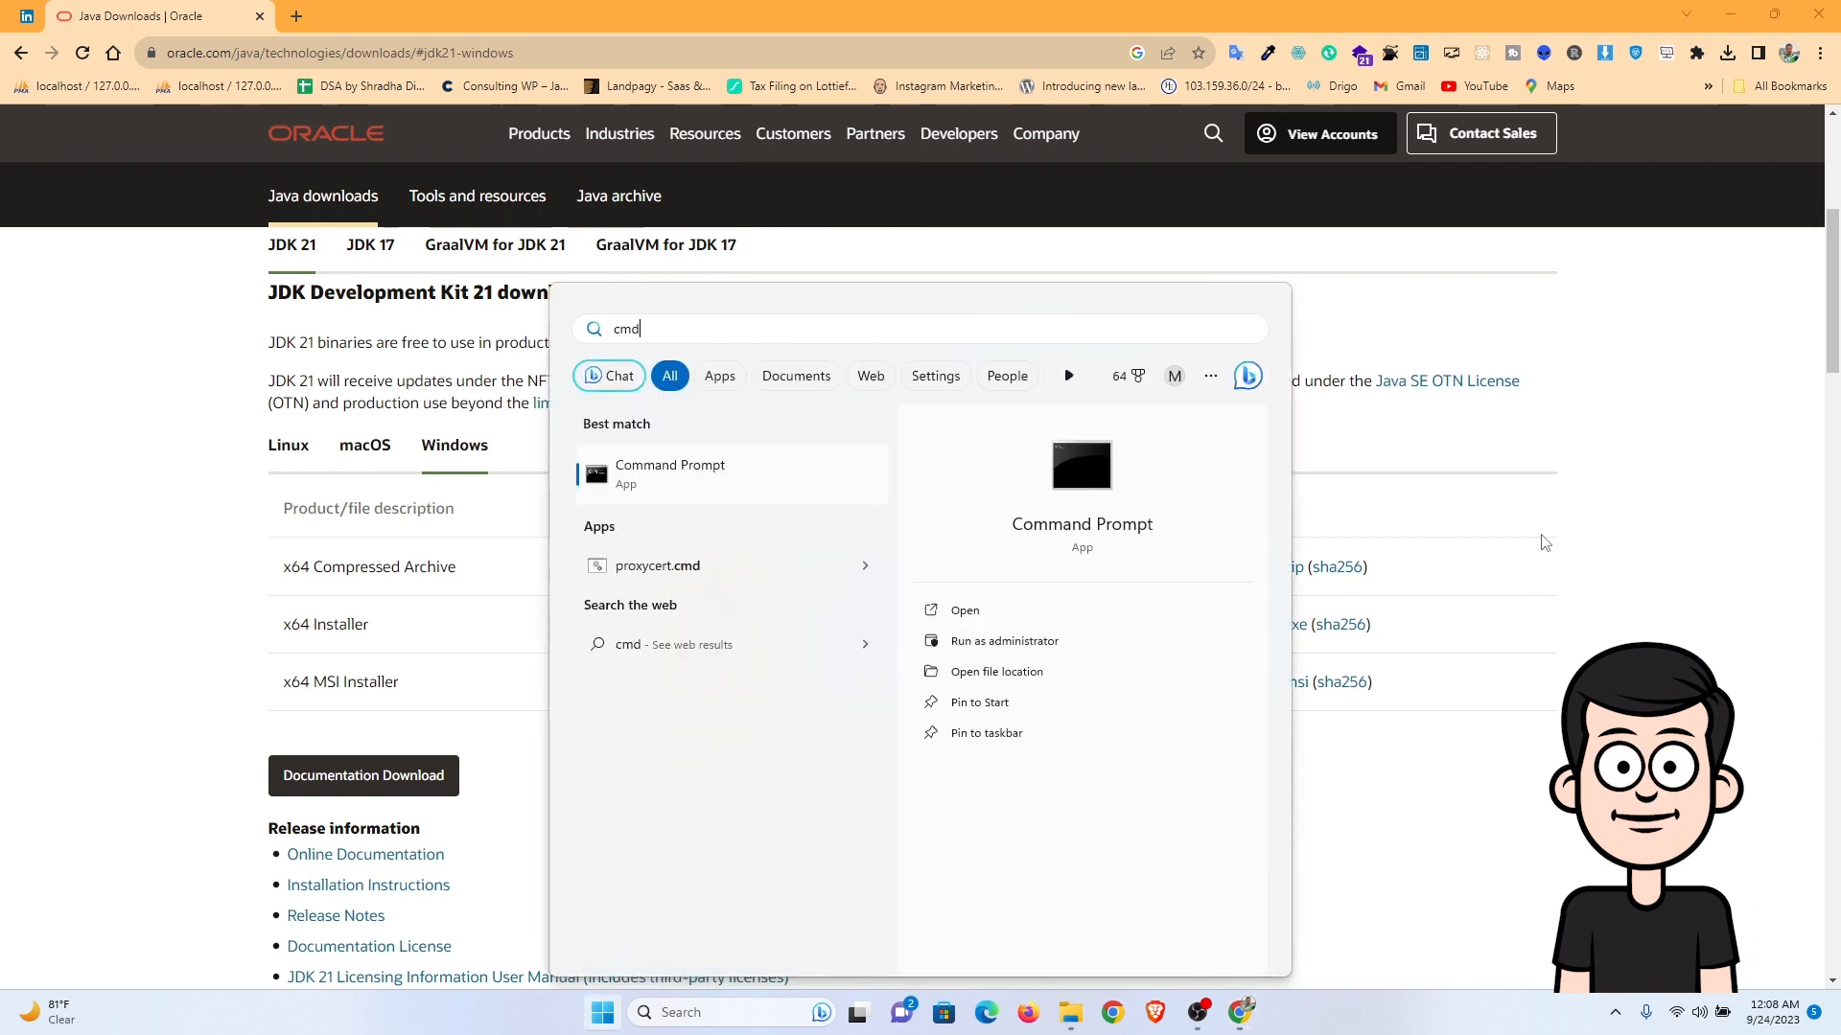
pyautogui.press('Return')
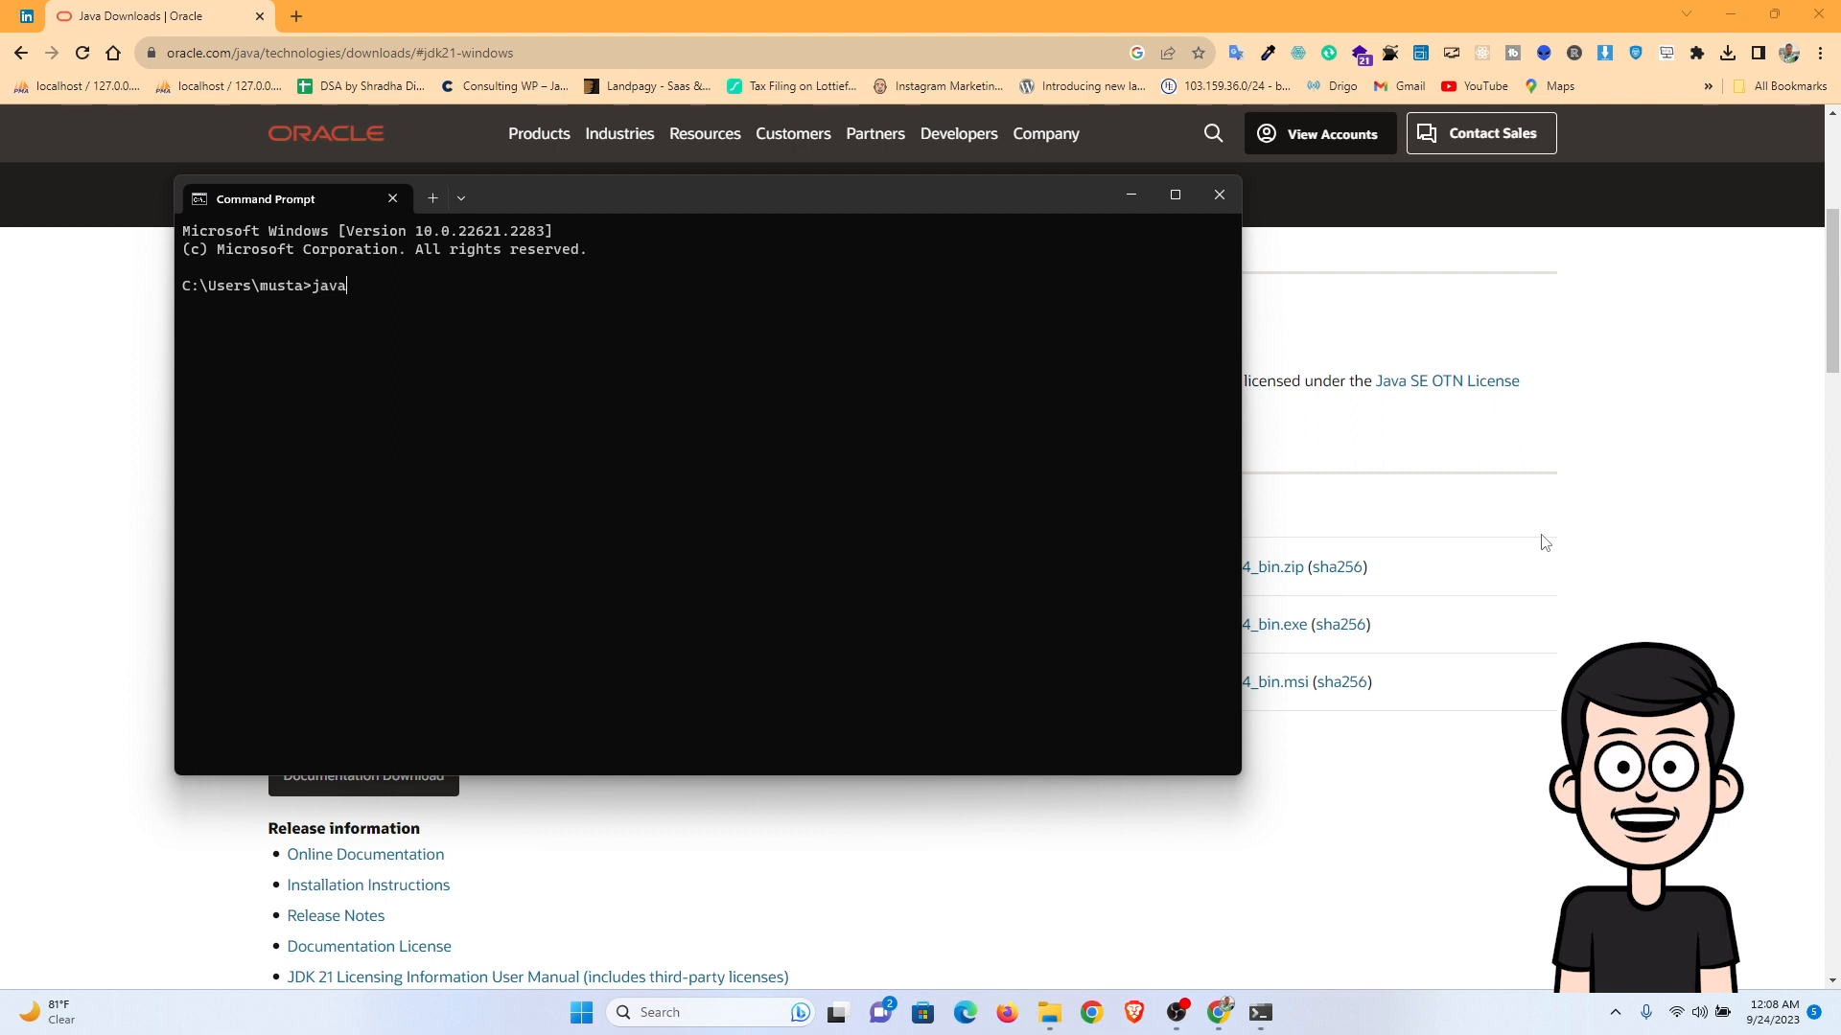
pyautogui.write('--')
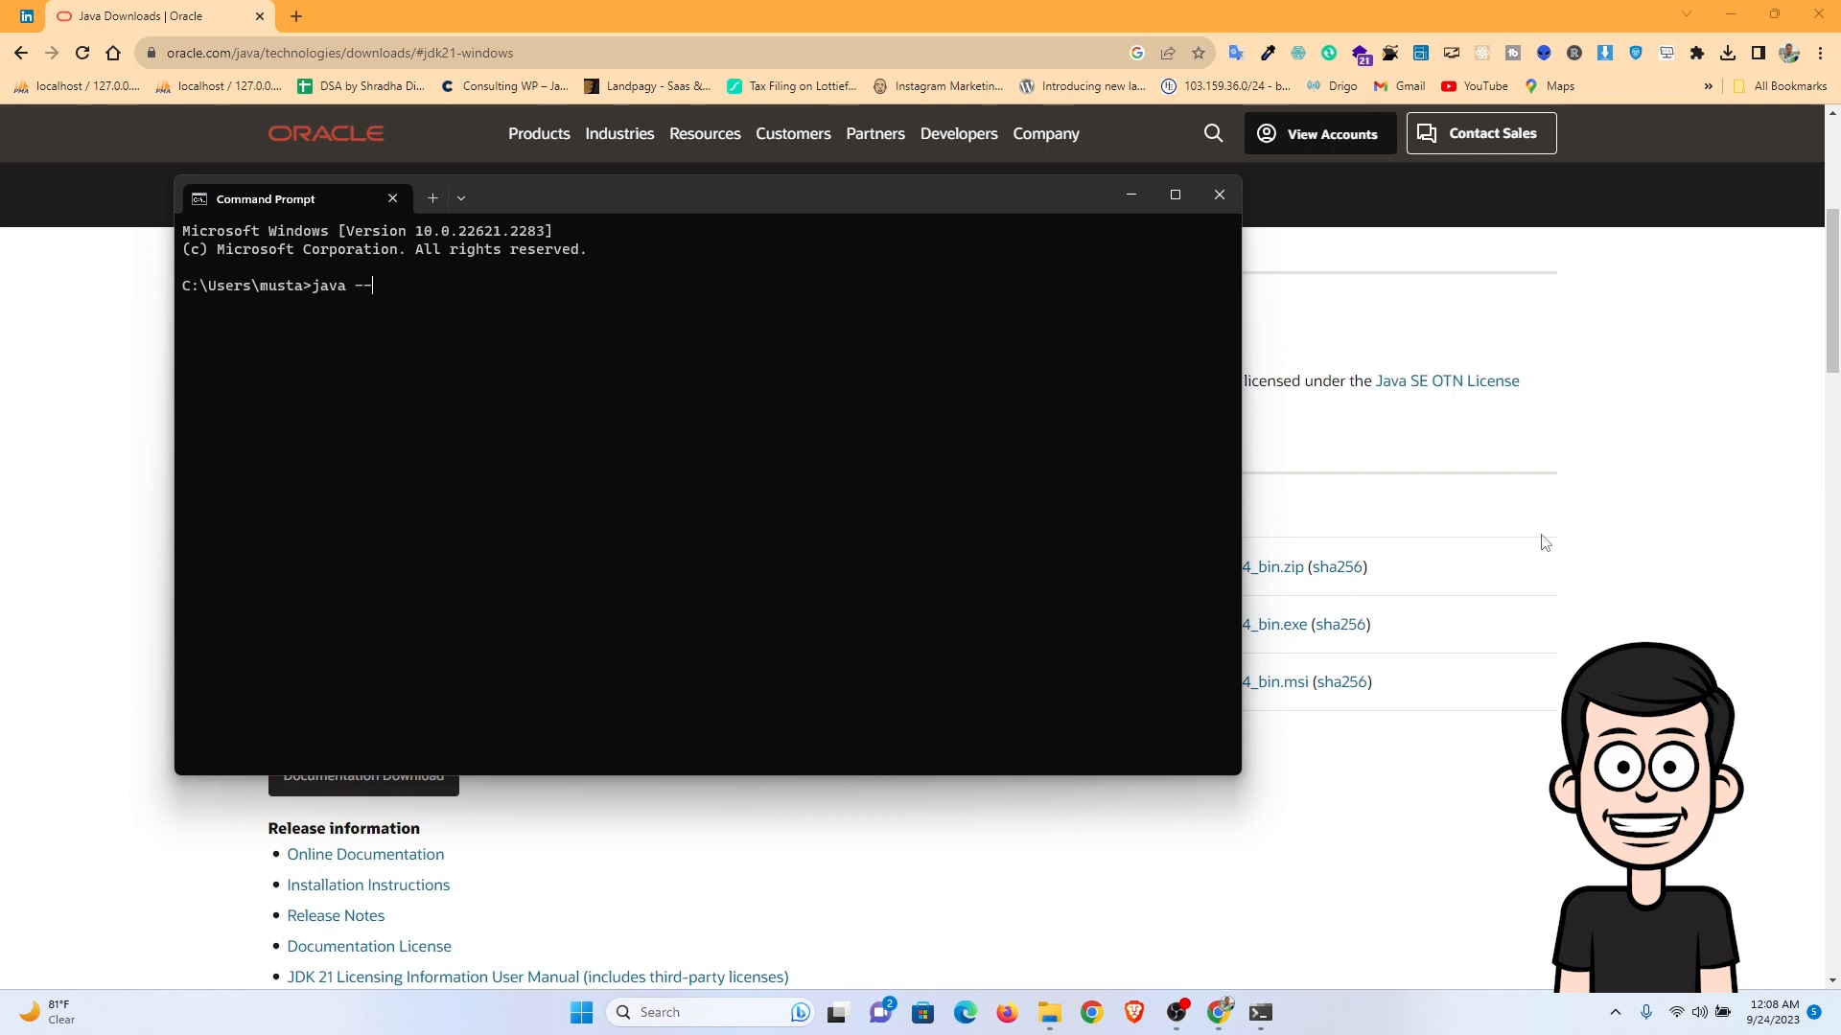
pyautogui.write('versio')
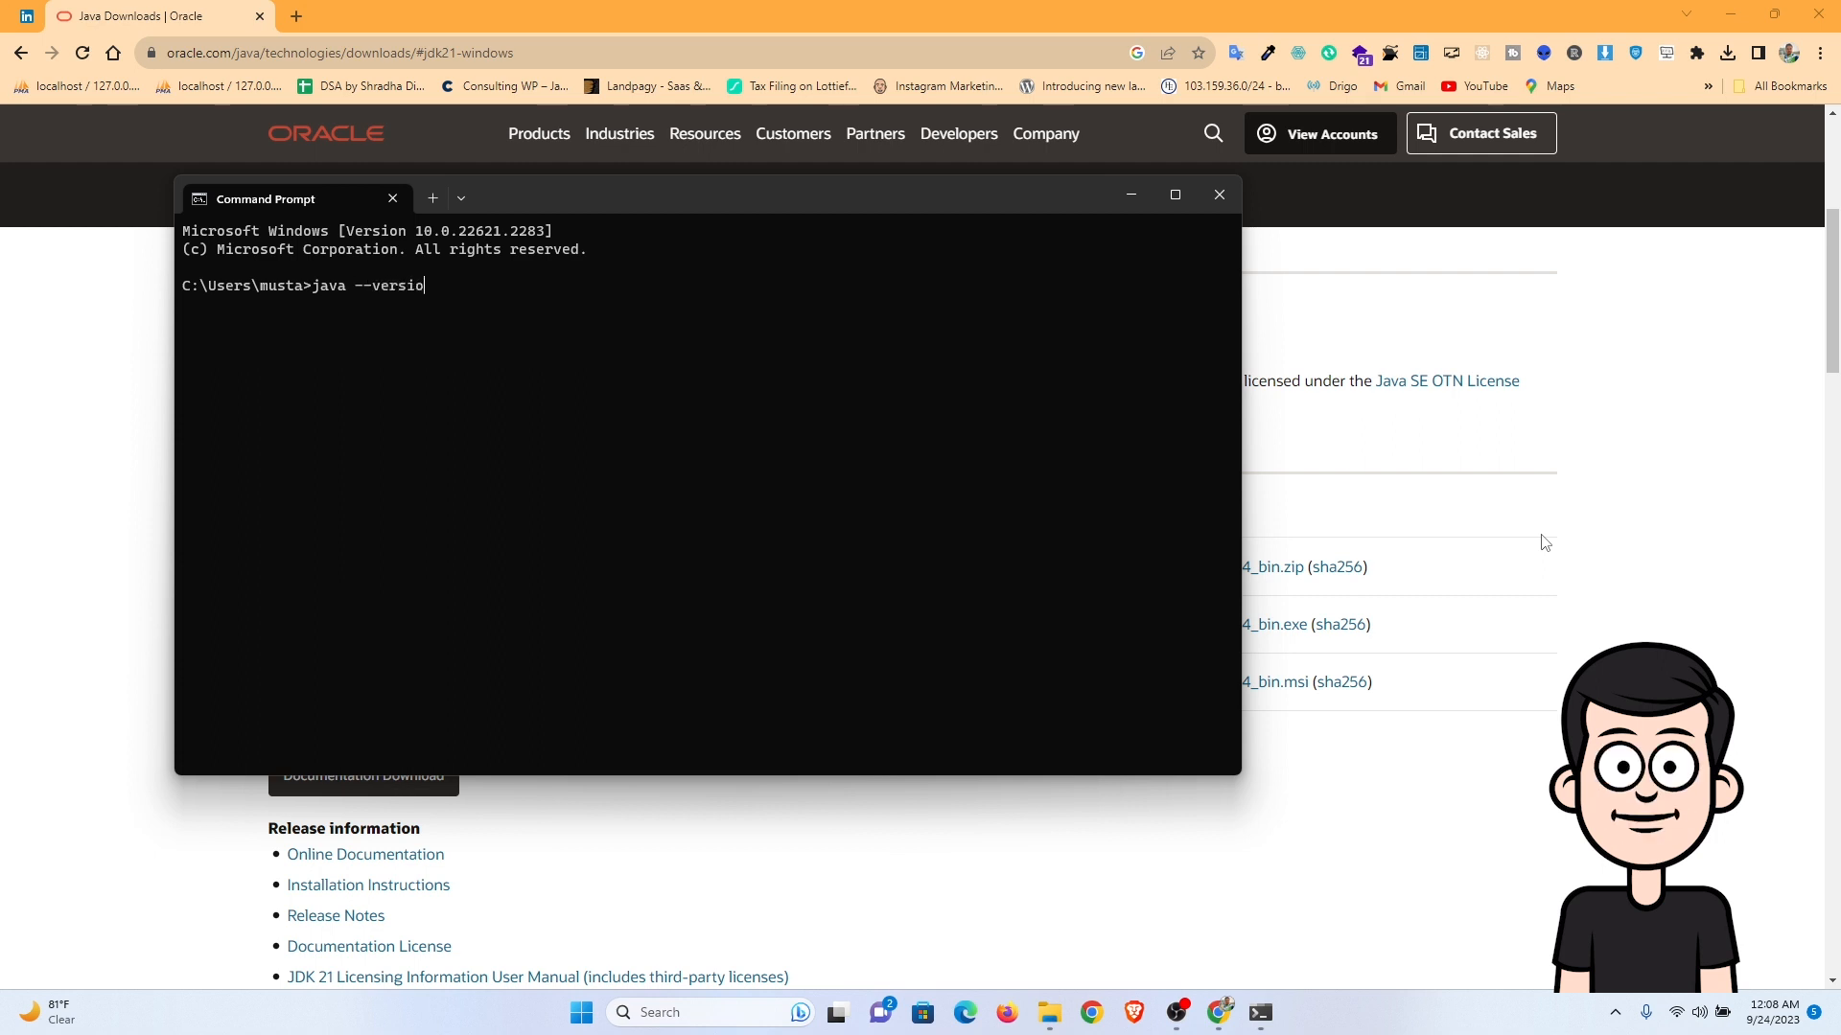
pyautogui.write('n')
pyautogui.press('Return')
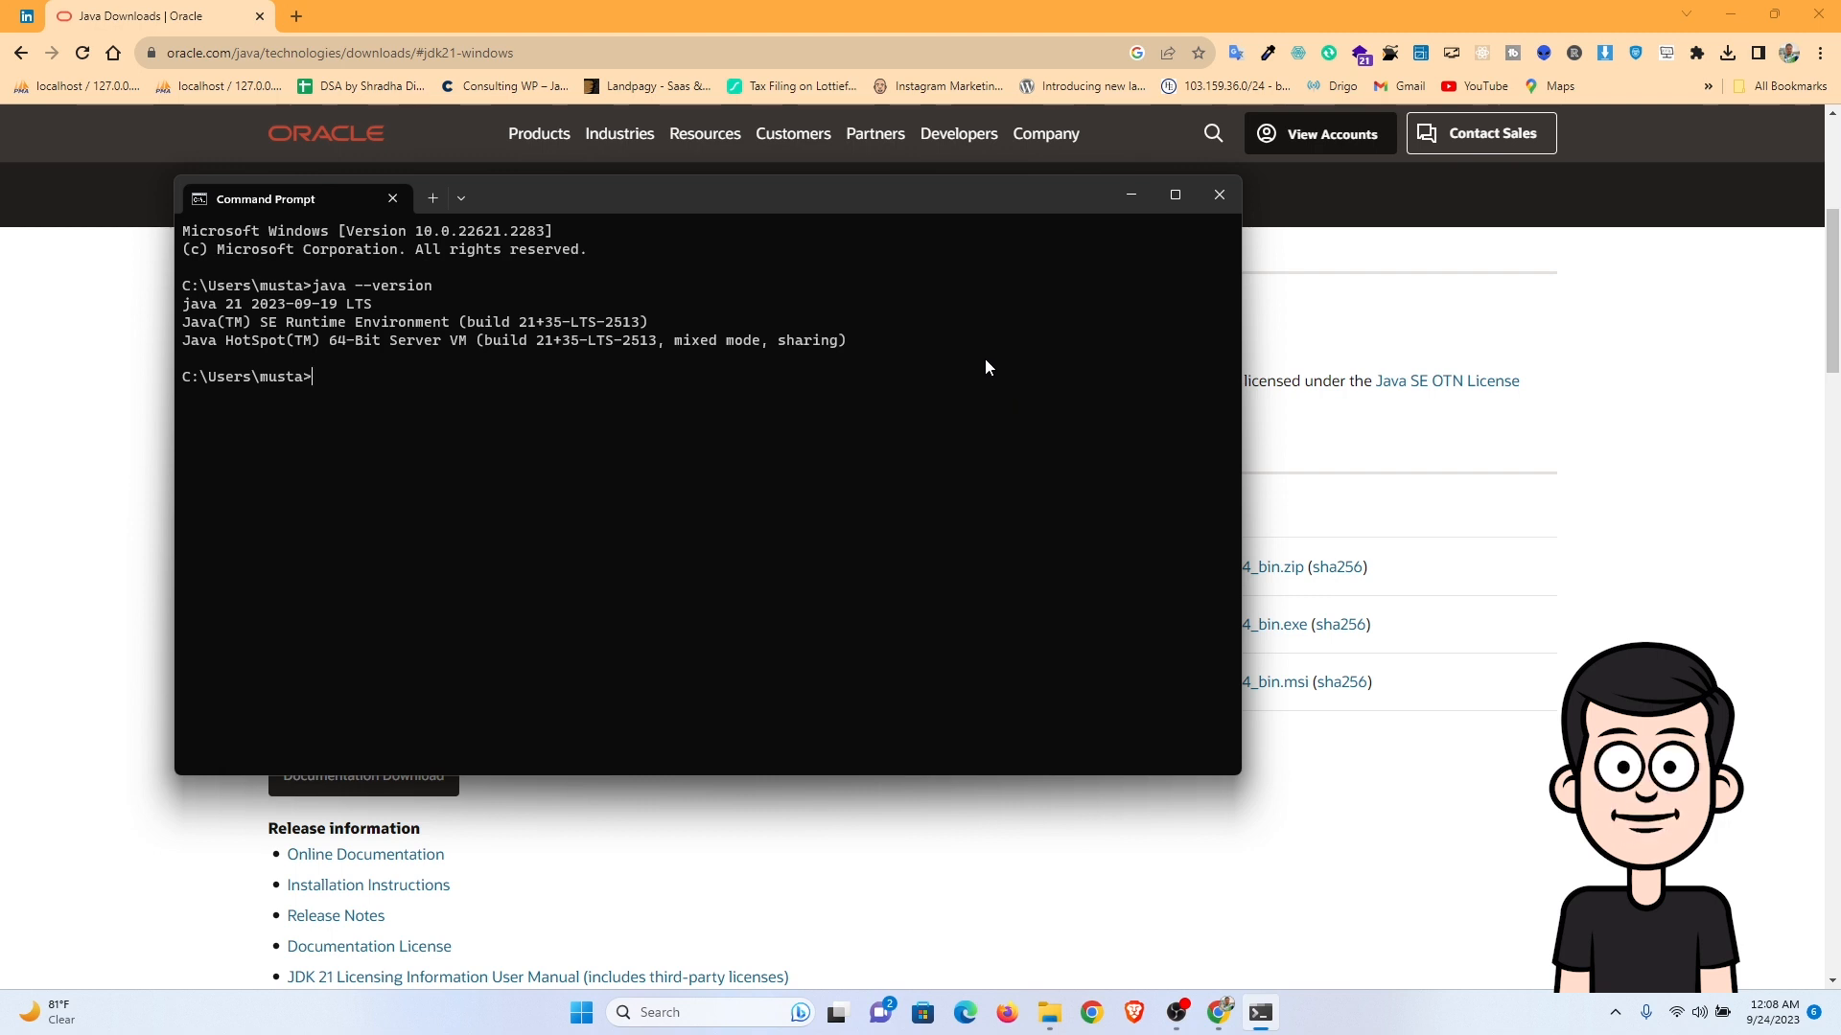
pyautogui.moveTo(986, 360); pyautogui.dragTo(187, 303)
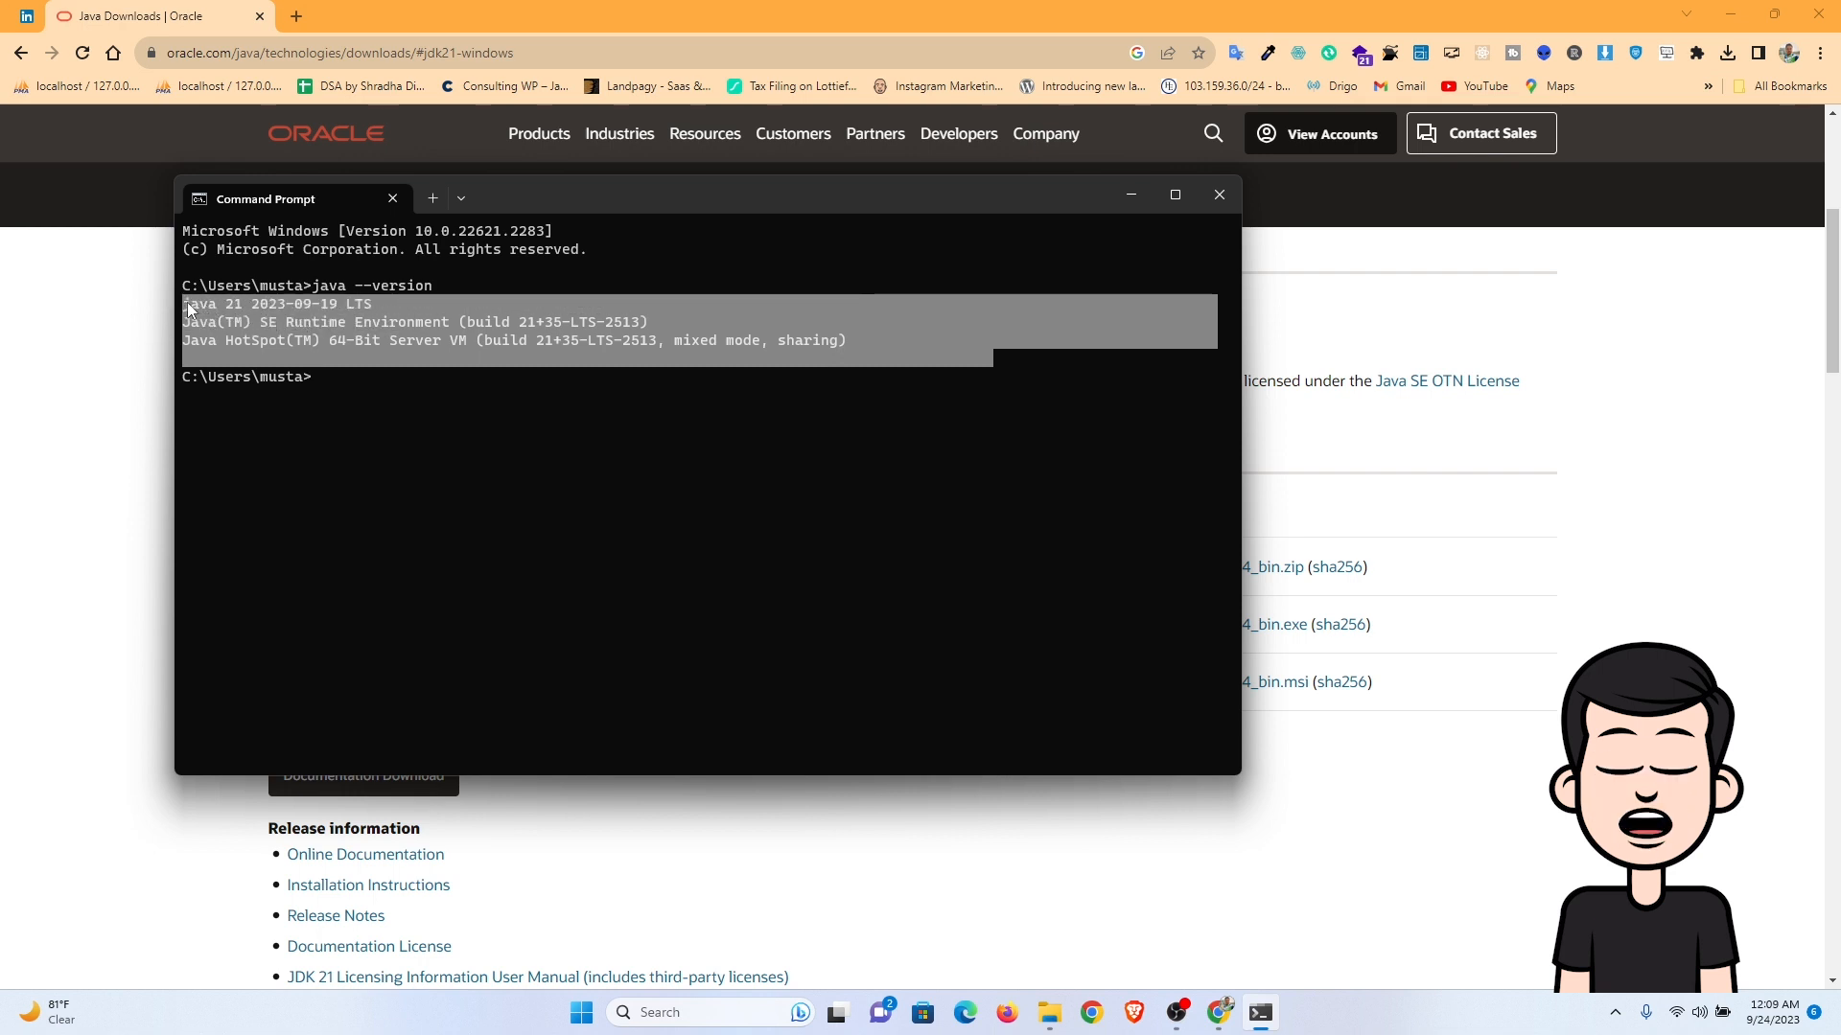
pyautogui.click(1220, 195)
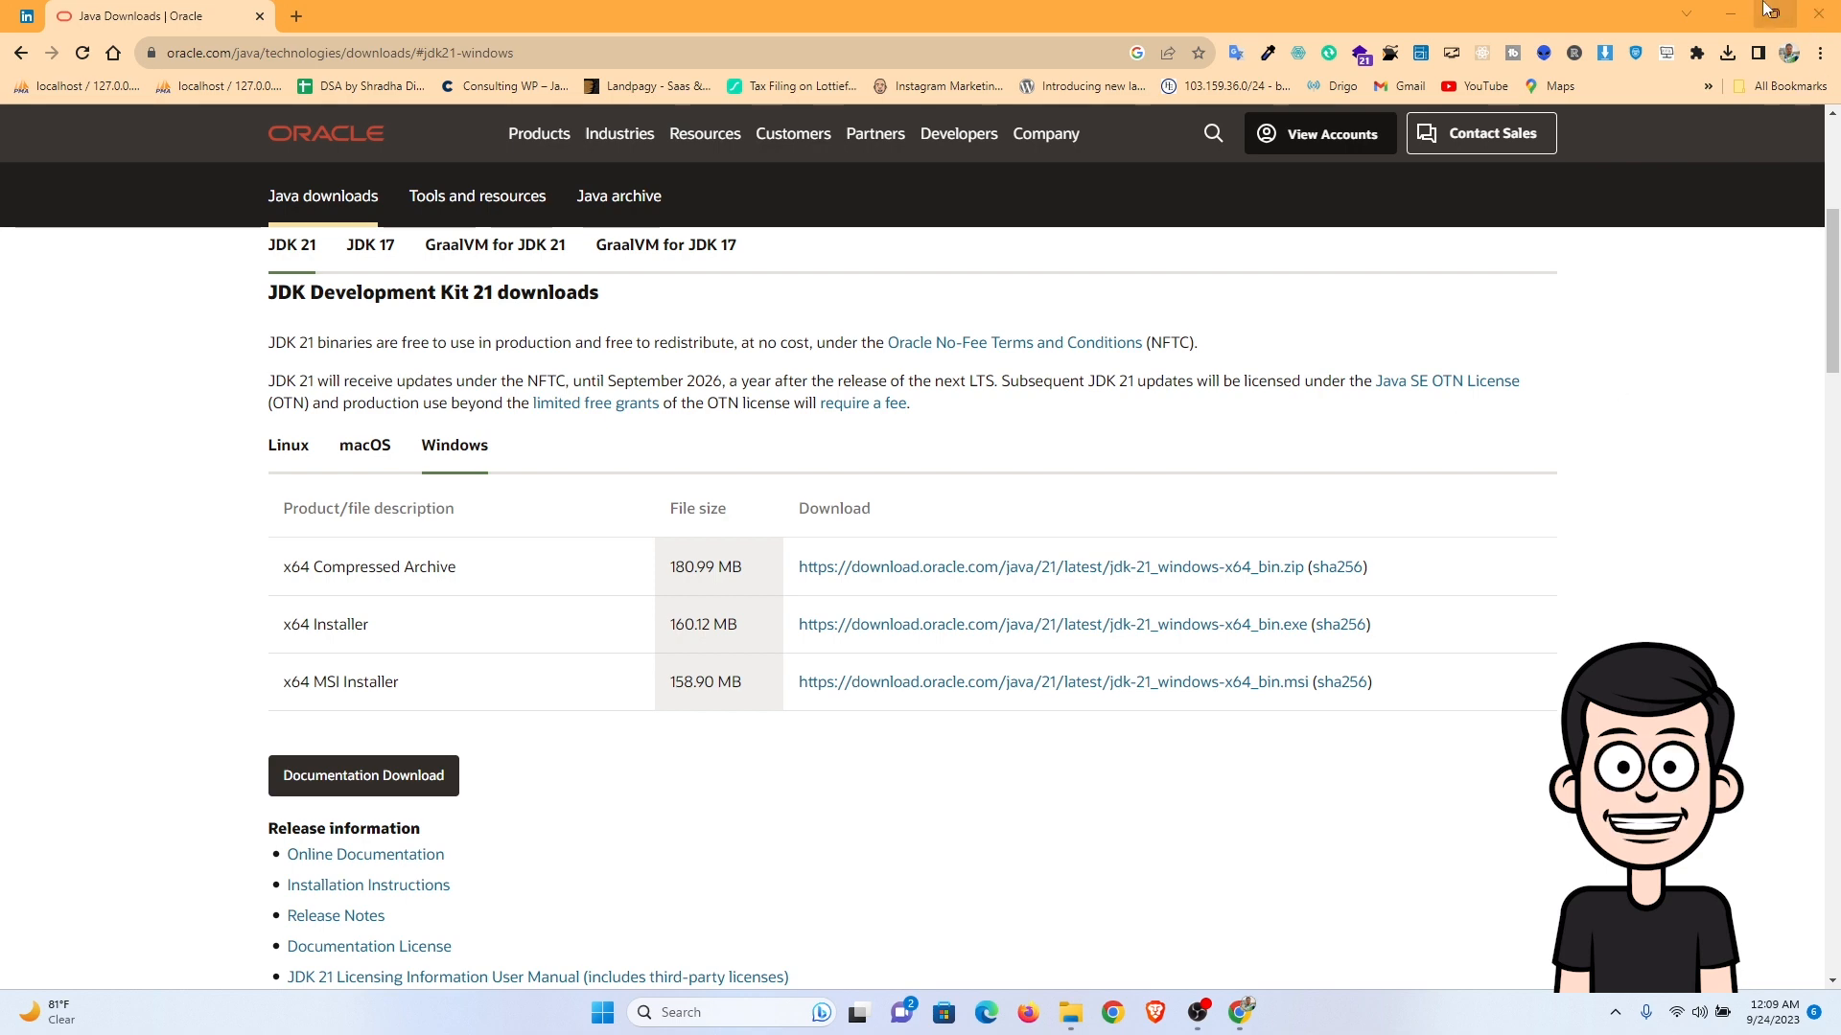
# - In File Explorer, go to the bin folder of the jdk-21 installation under C:\Program Files\Java and copy its path
pyautogui.click(1729, 14)
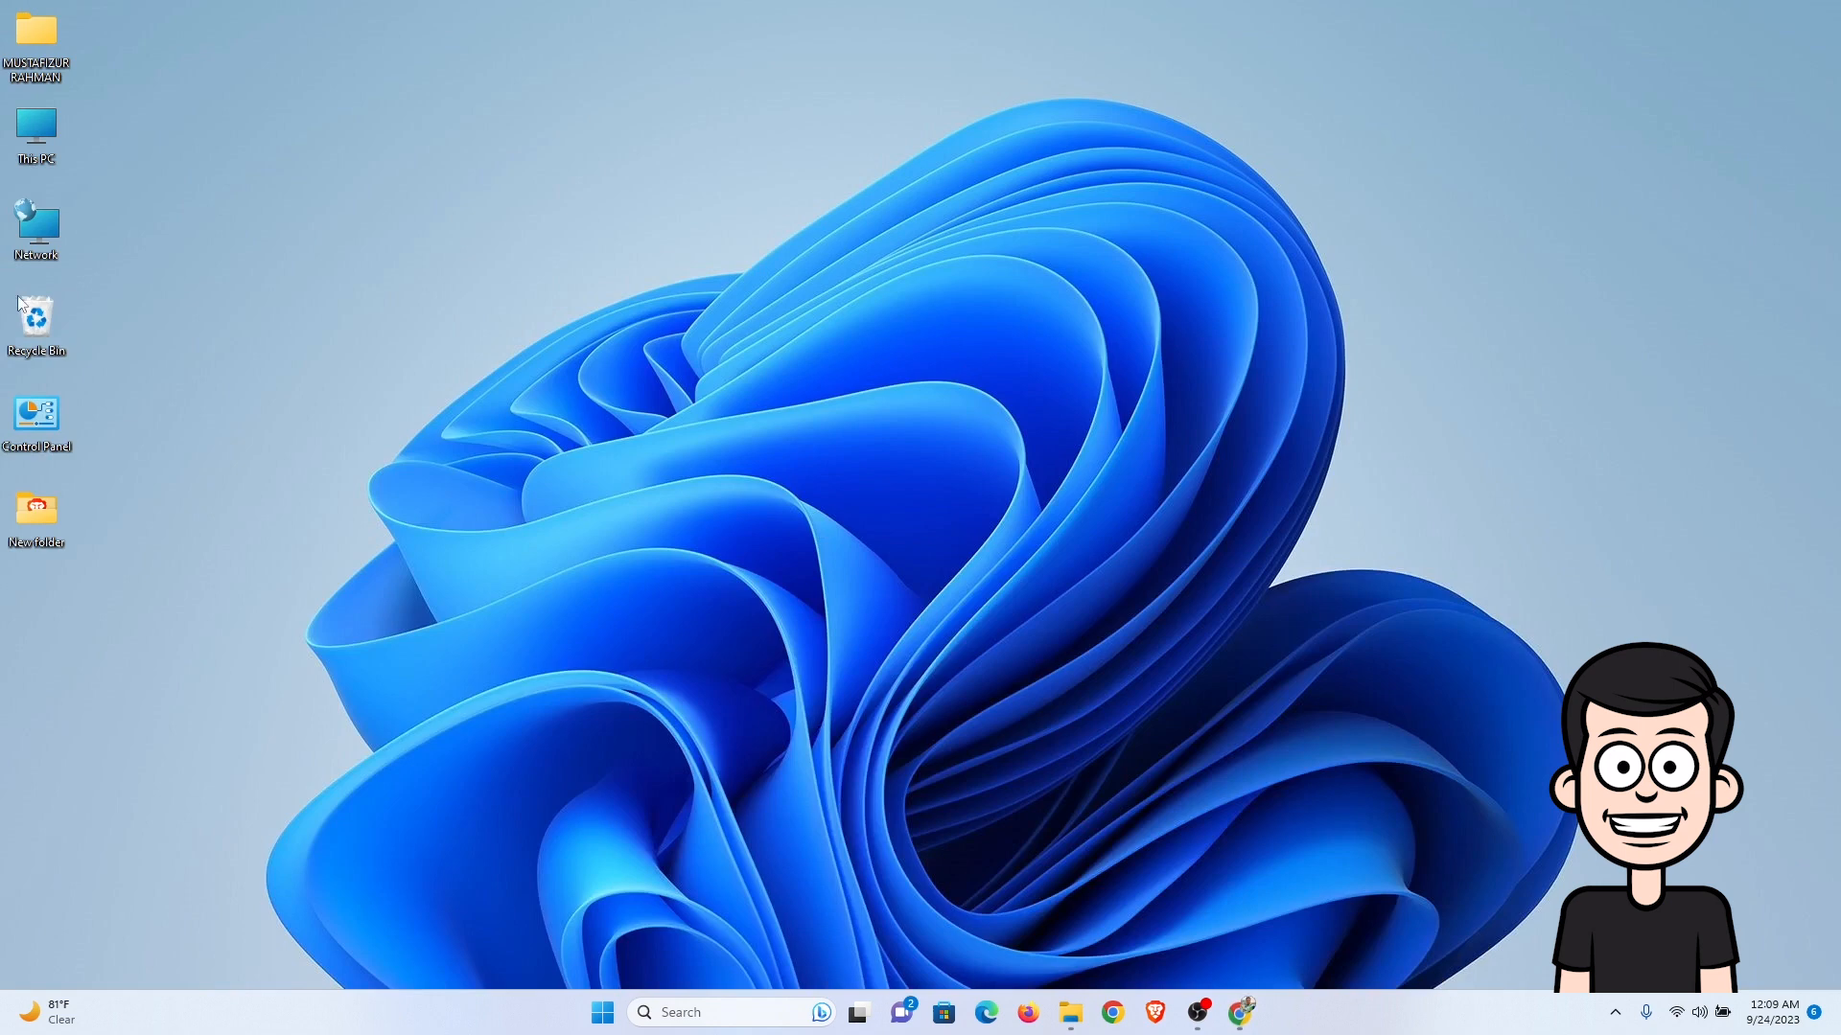
pyautogui.doubleClick(42, 119)
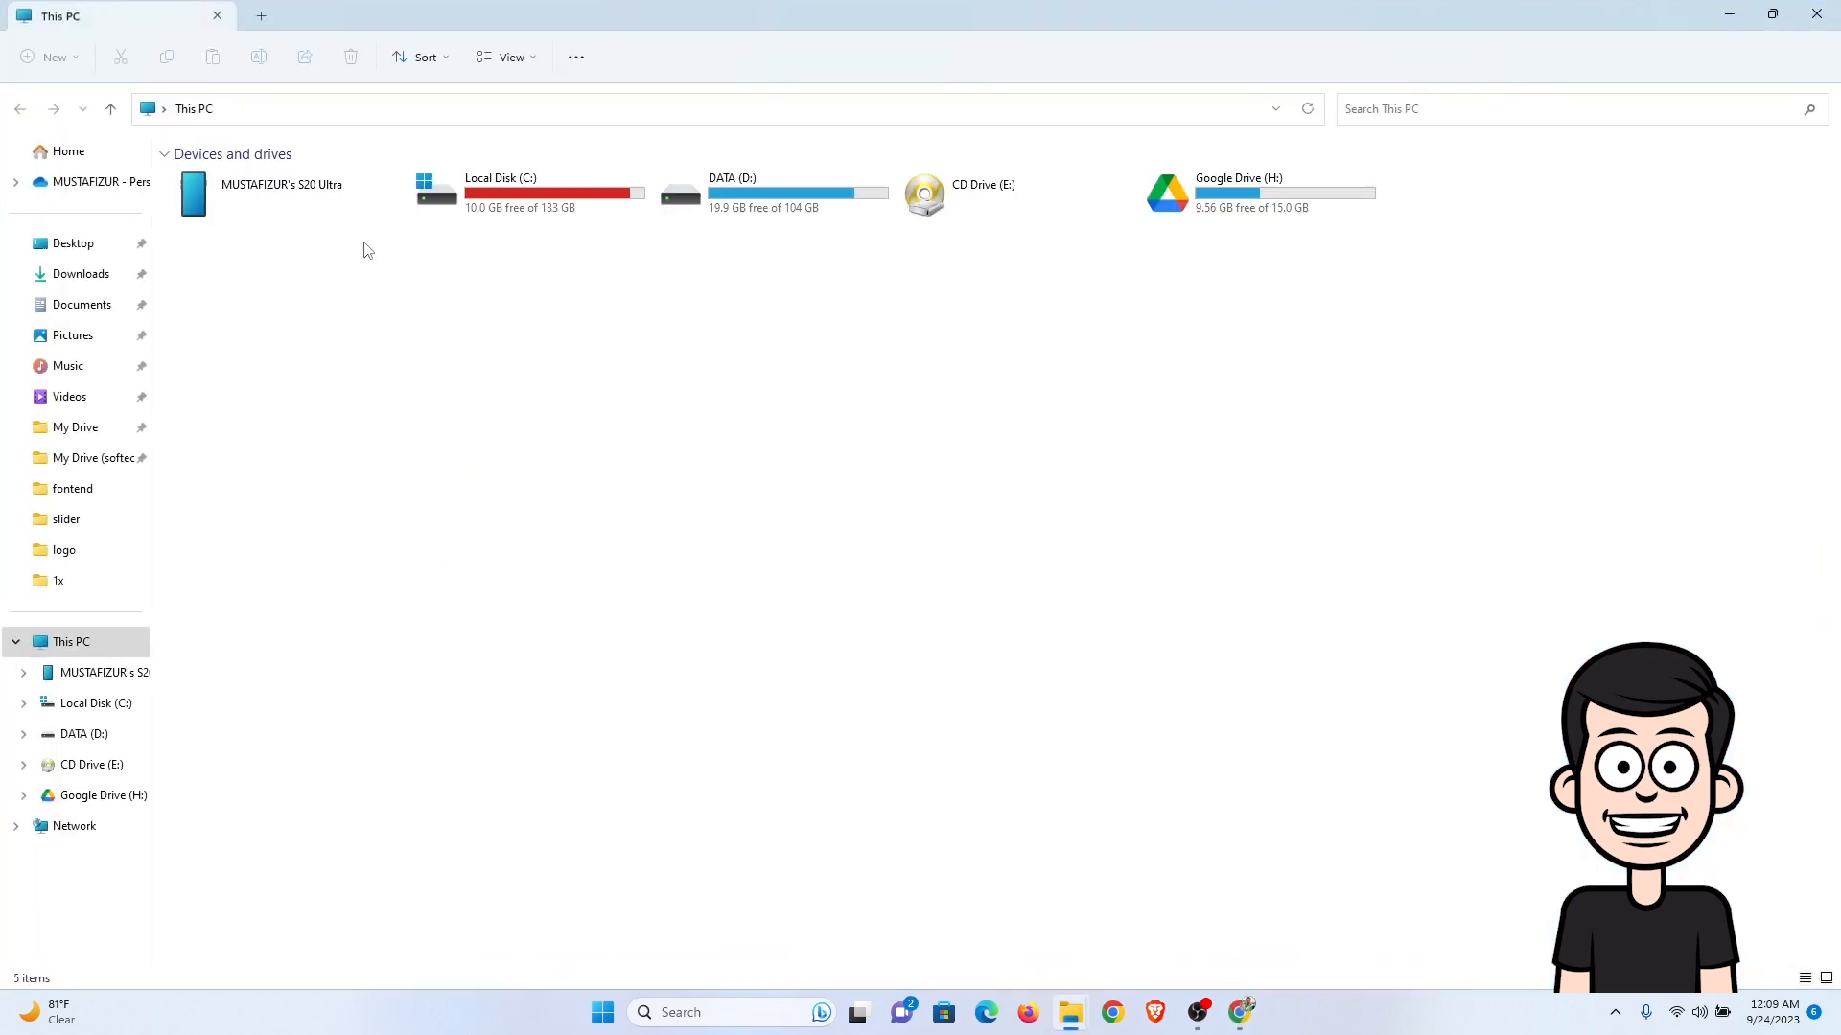
pyautogui.doubleClick(472, 203)
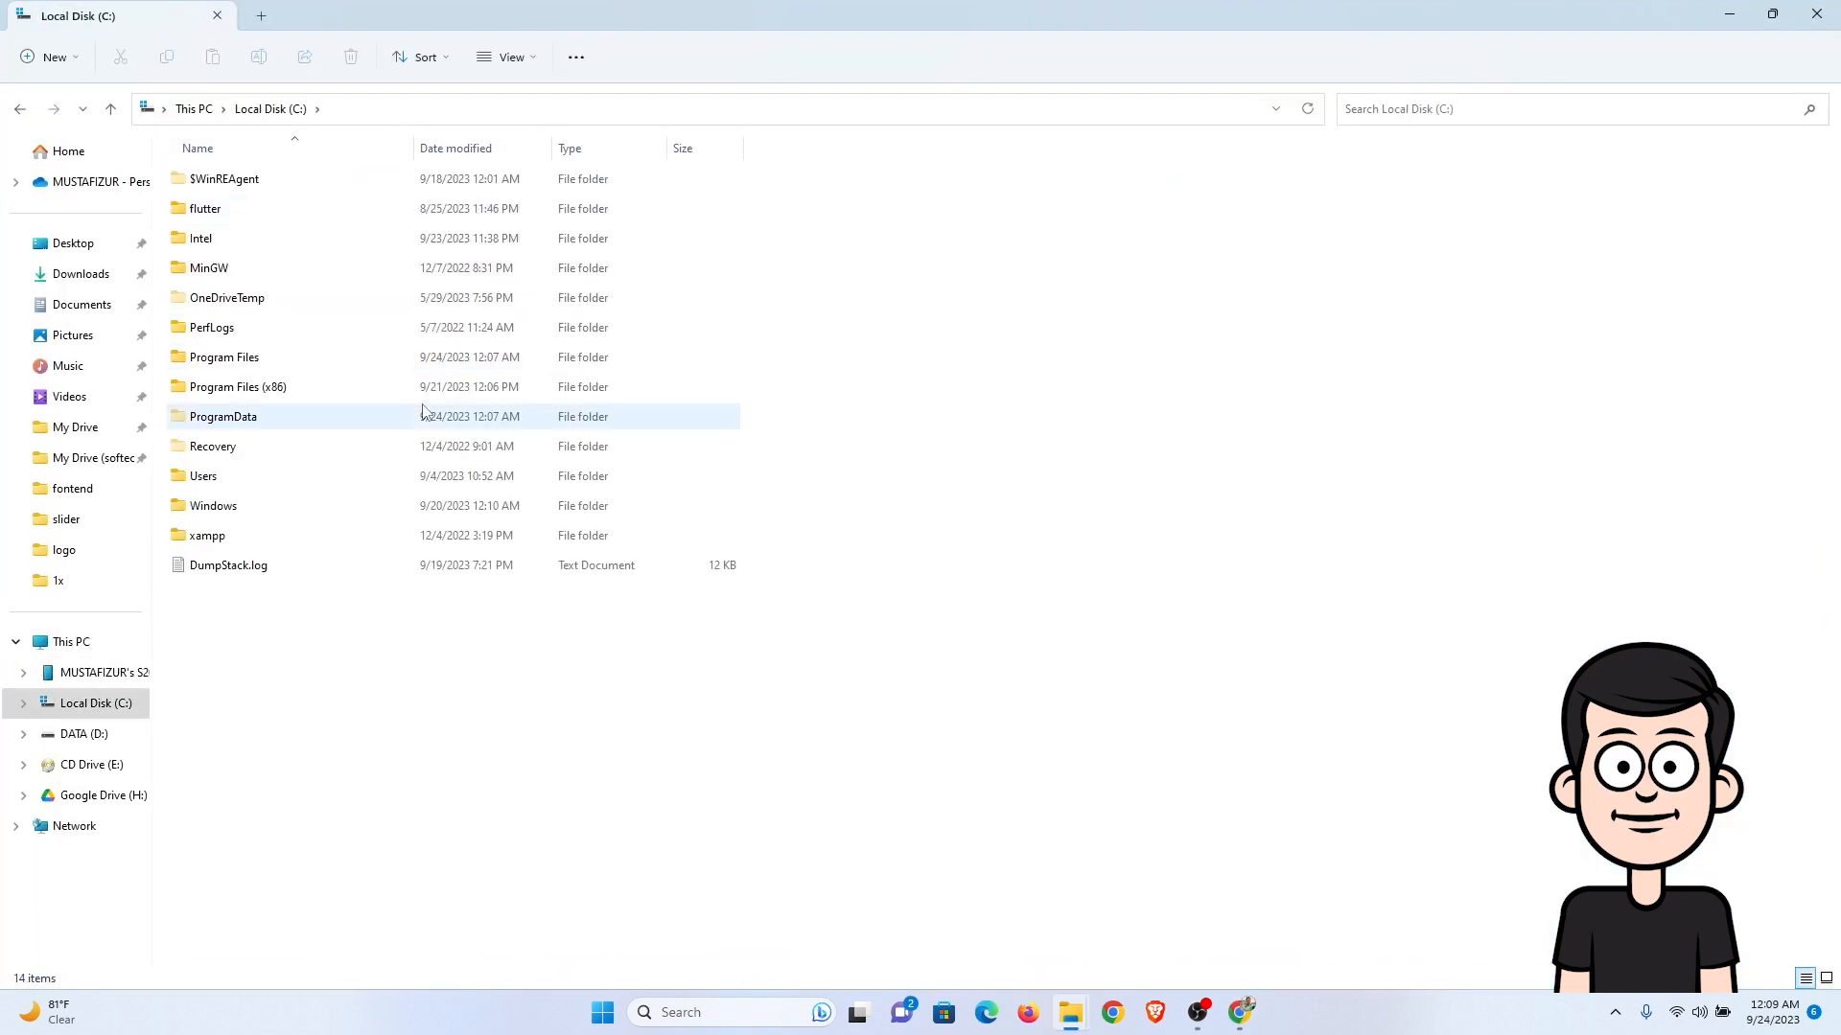
pyautogui.doubleClick(385, 363)
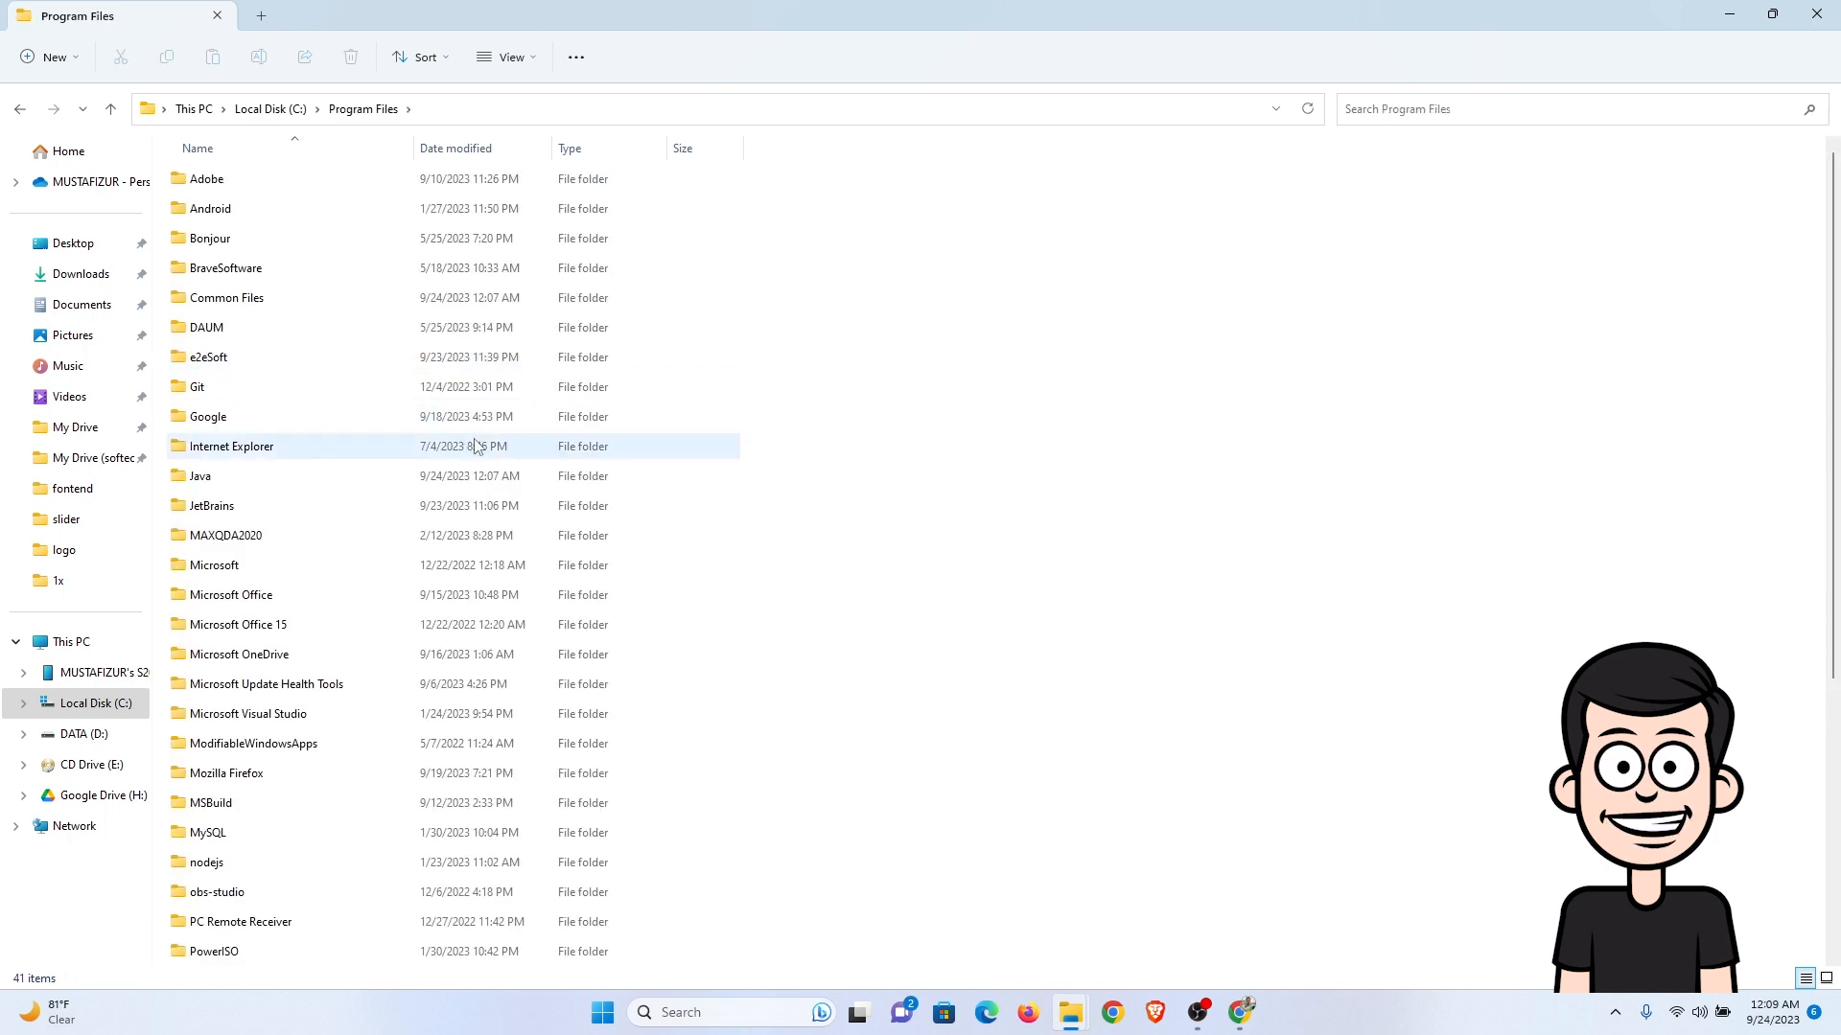
pyautogui.press('j')
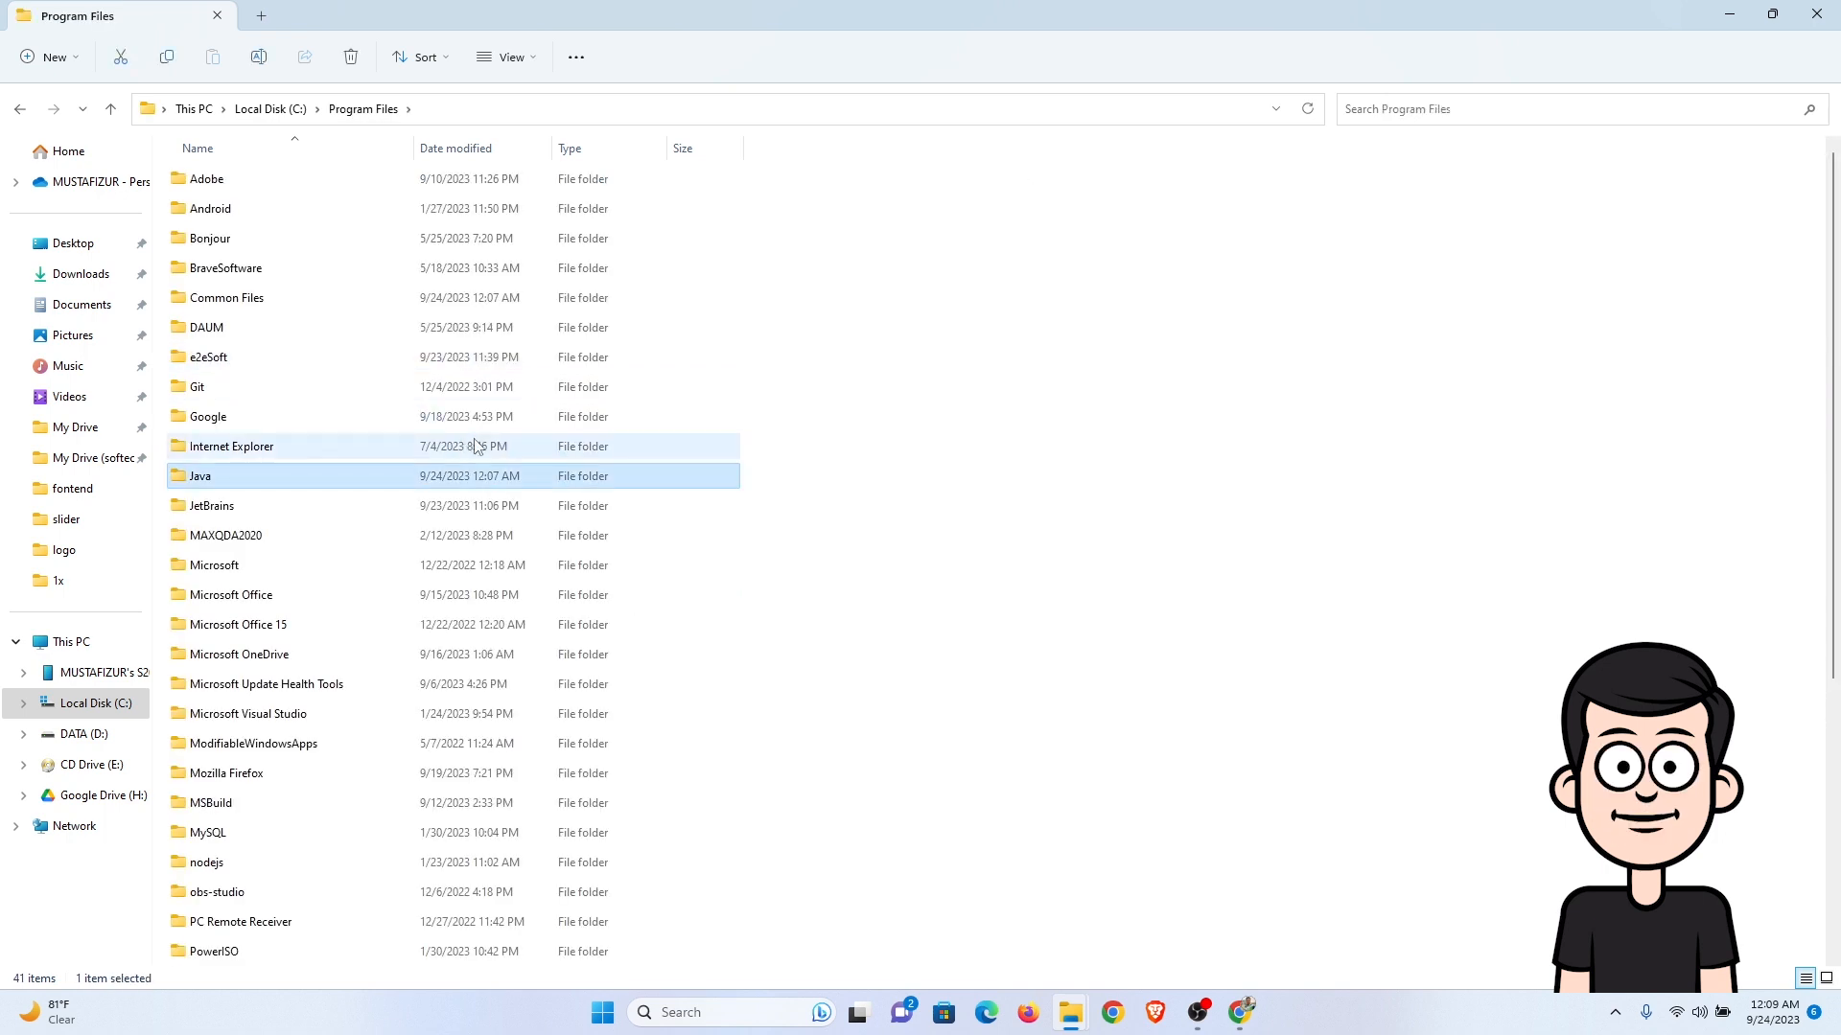
pyautogui.doubleClick(329, 489)
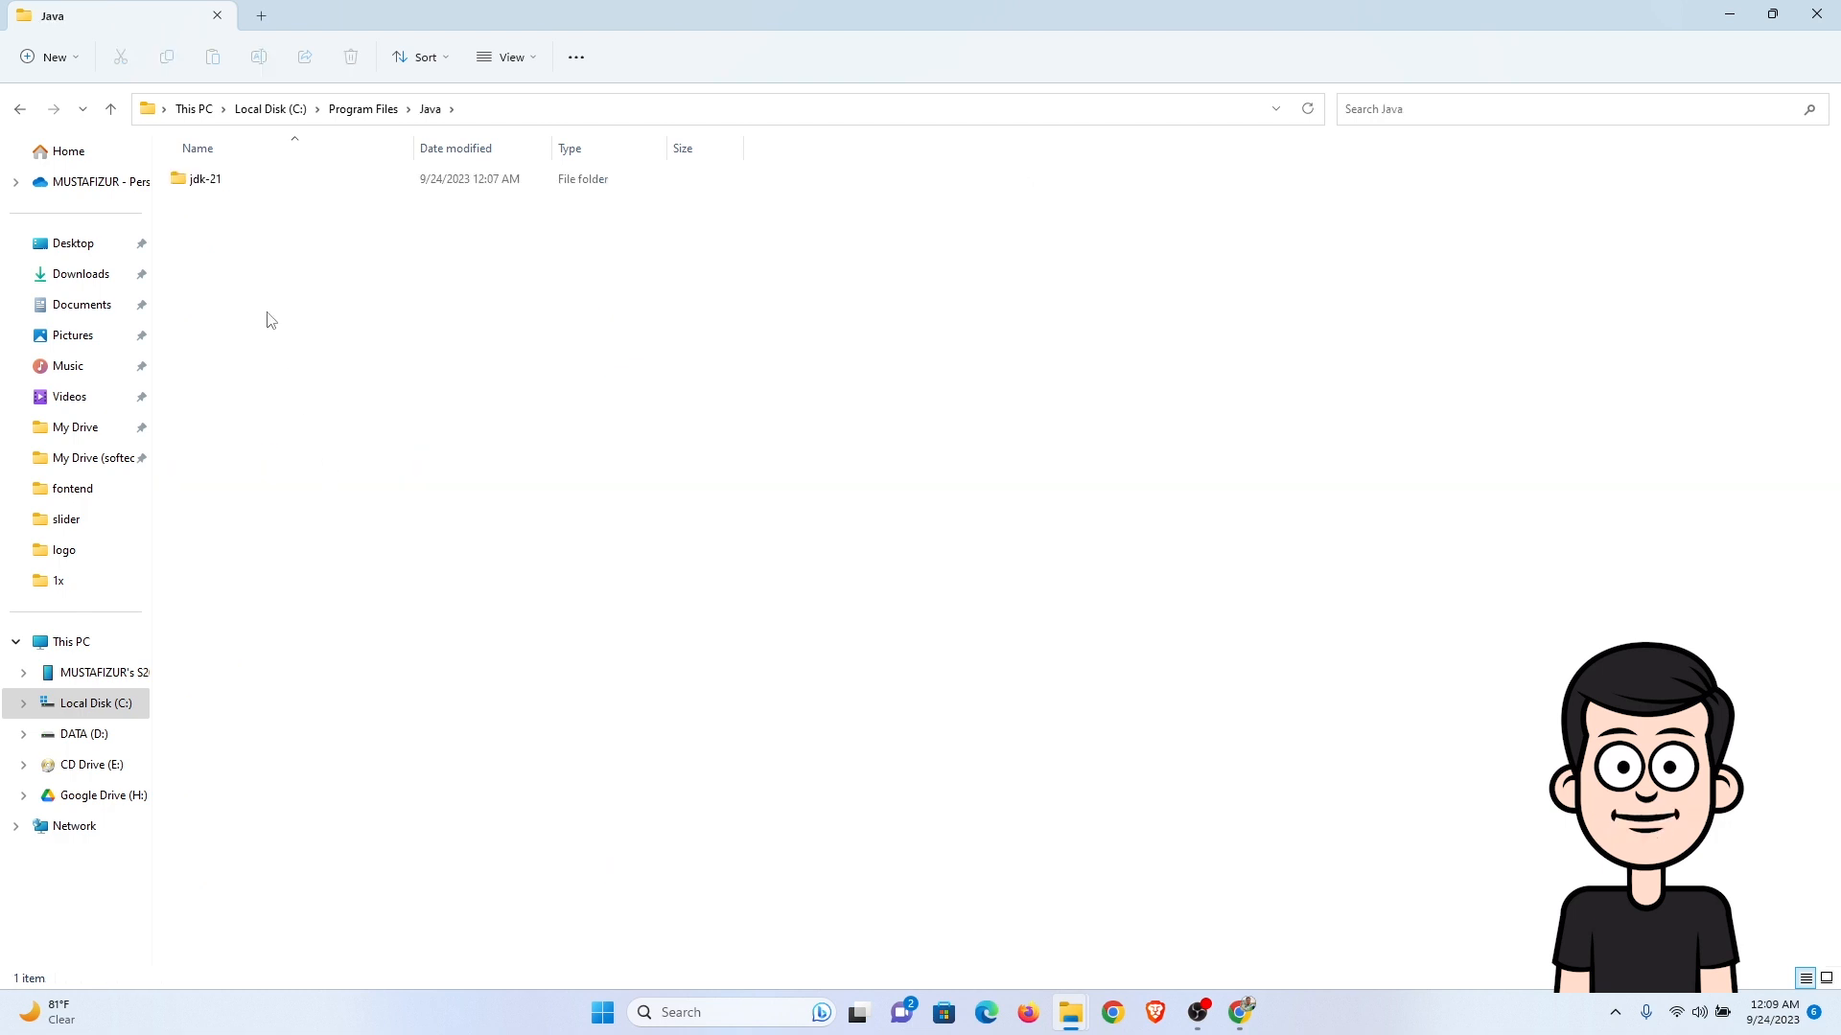
pyautogui.doubleClick(263, 190)
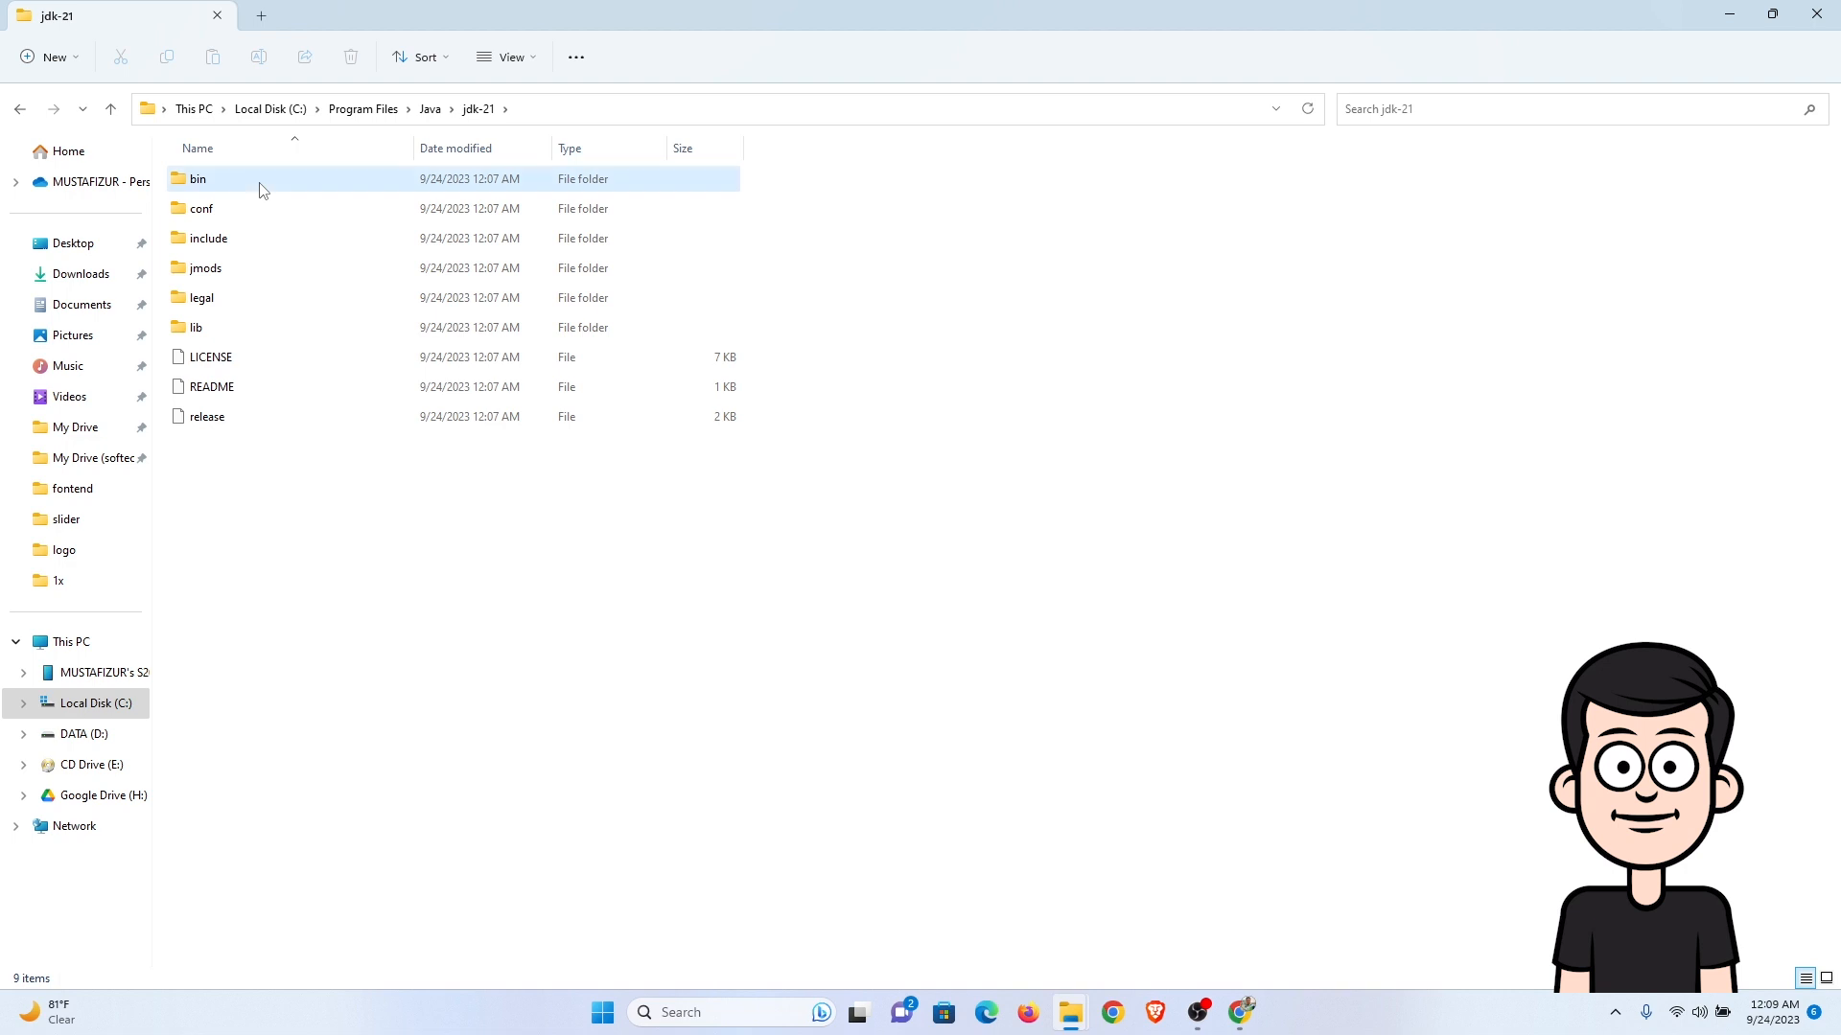
pyautogui.doubleClick(262, 189)
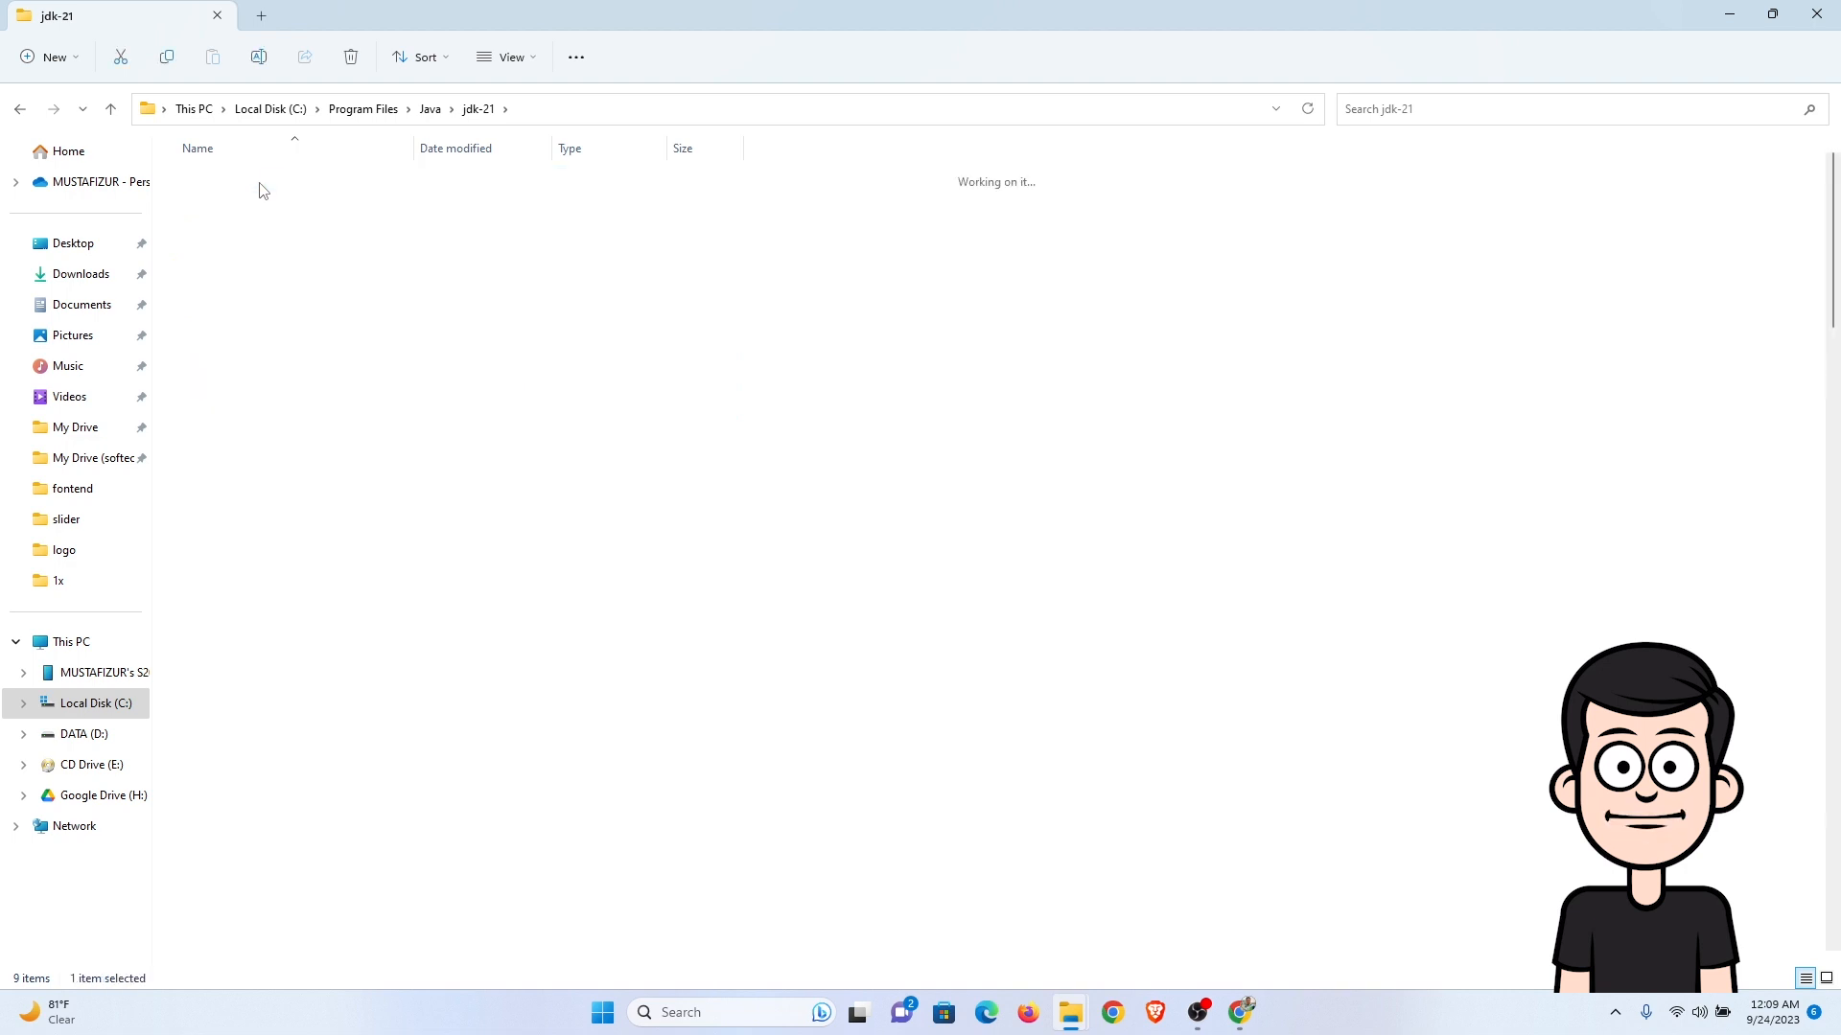
pyautogui.click(596, 109)
pyautogui.hotkey('ctrl', 'c')
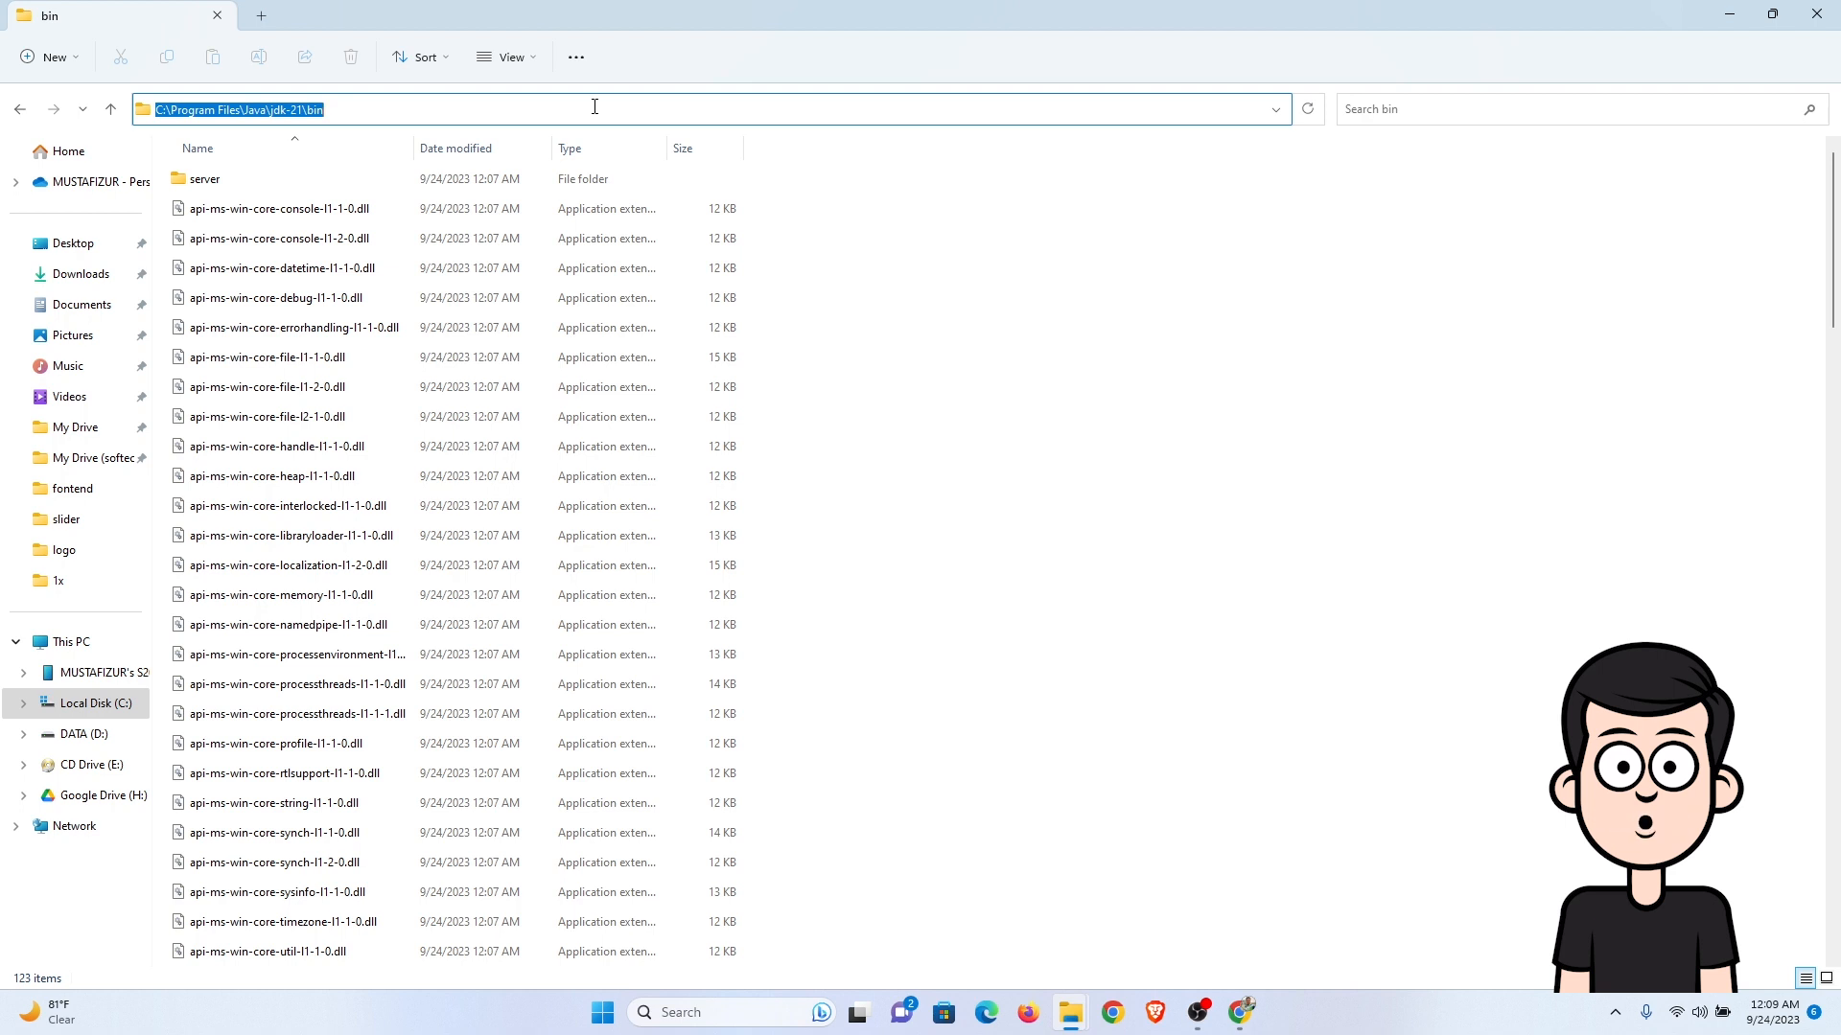
# - Search Windows for "env" and open the Environment Variables dialog of the system properties
pyautogui.press('super')
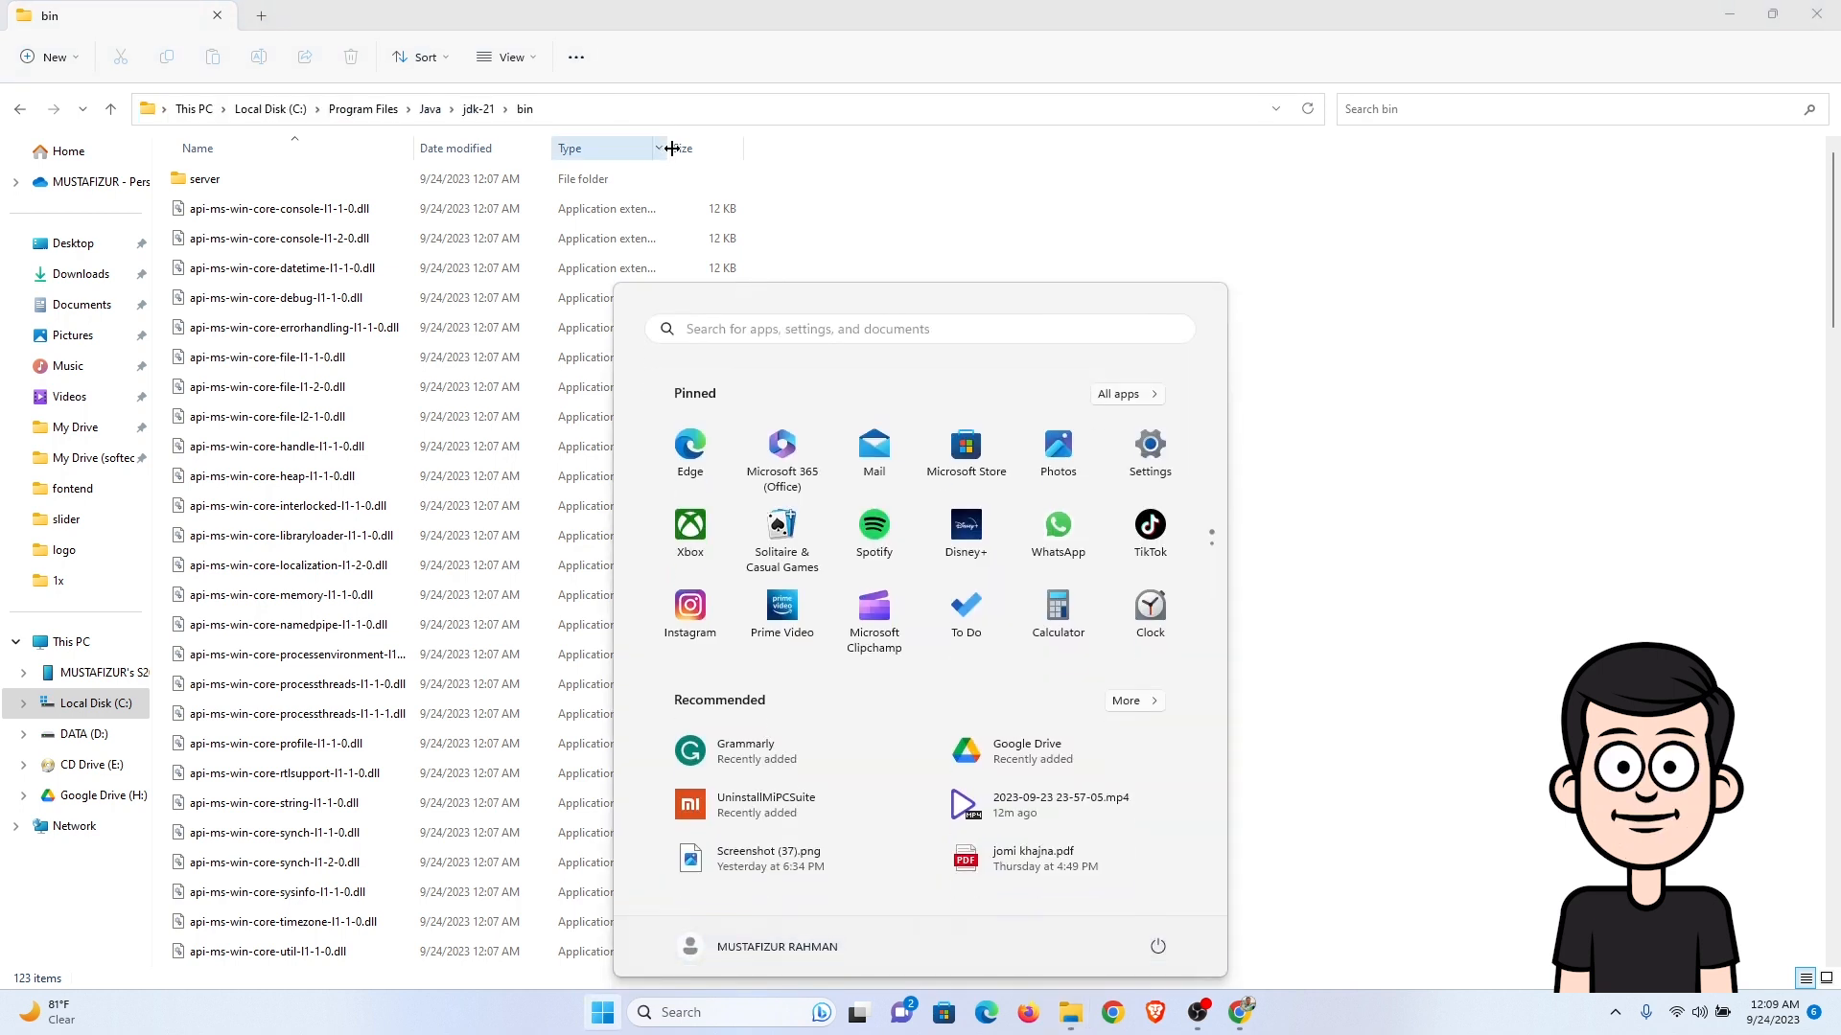
pyautogui.write('e')
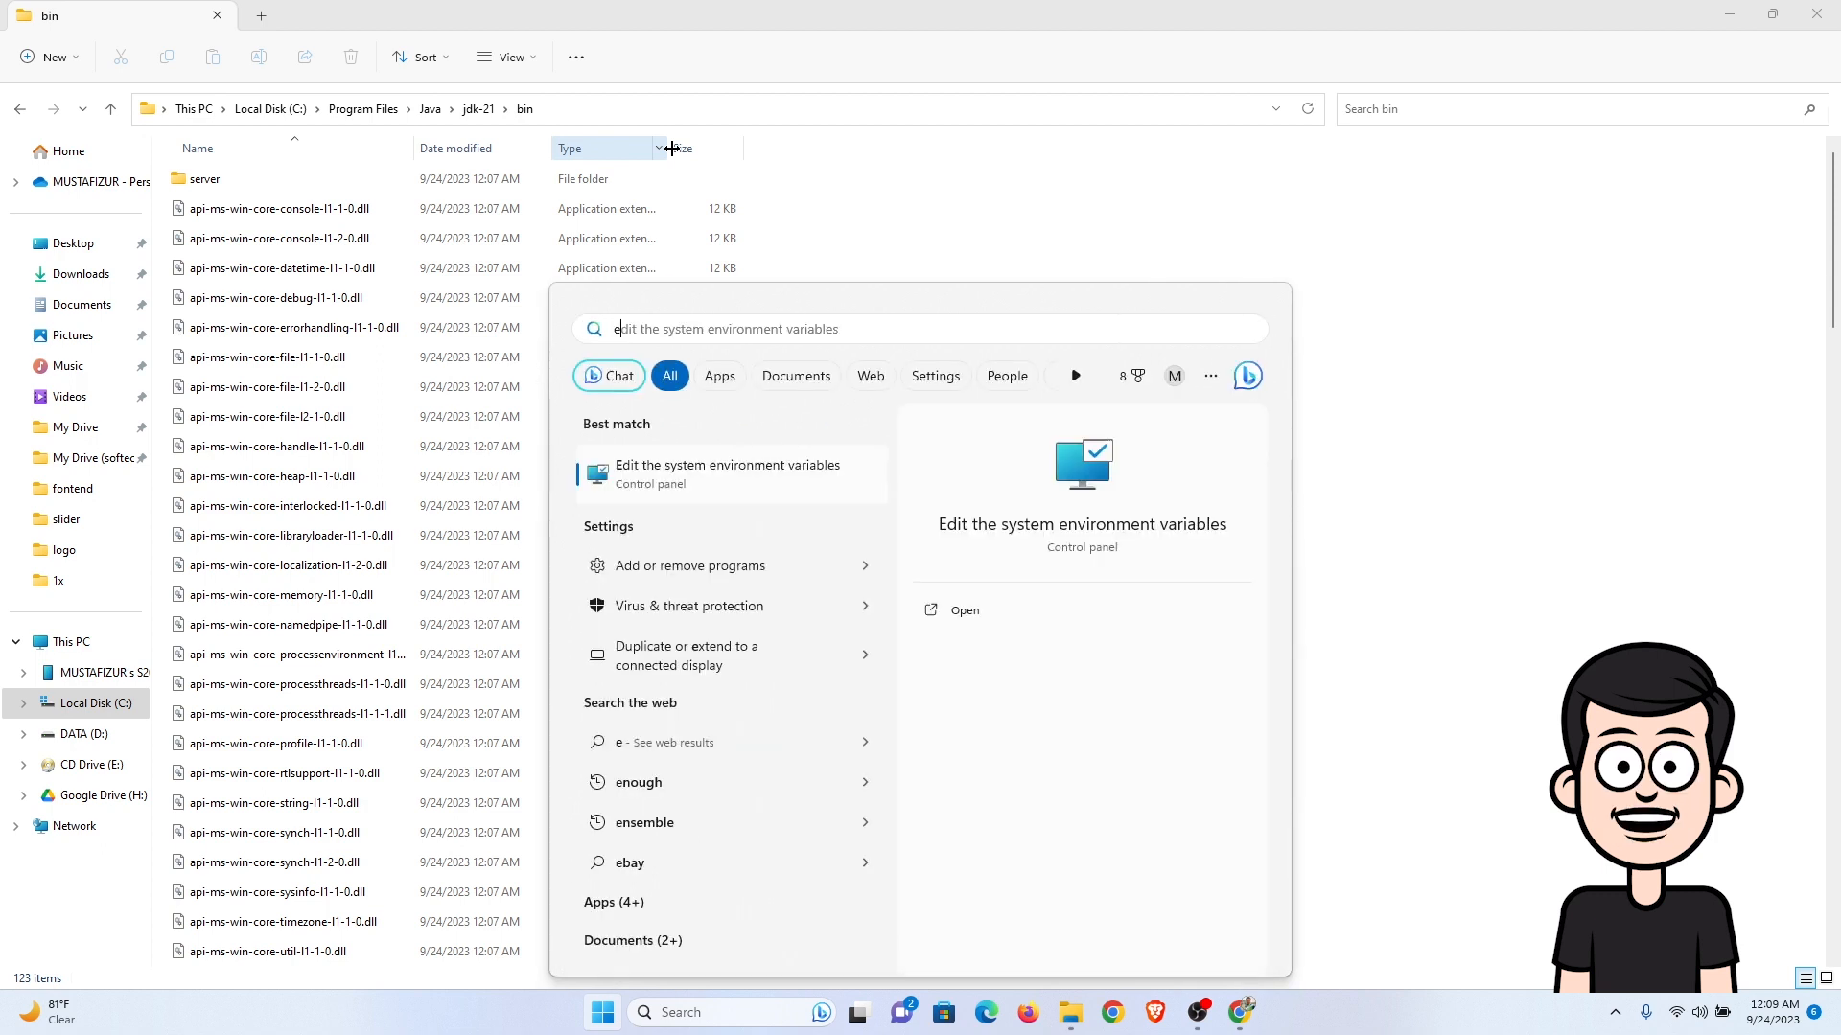
pyautogui.write('nv')
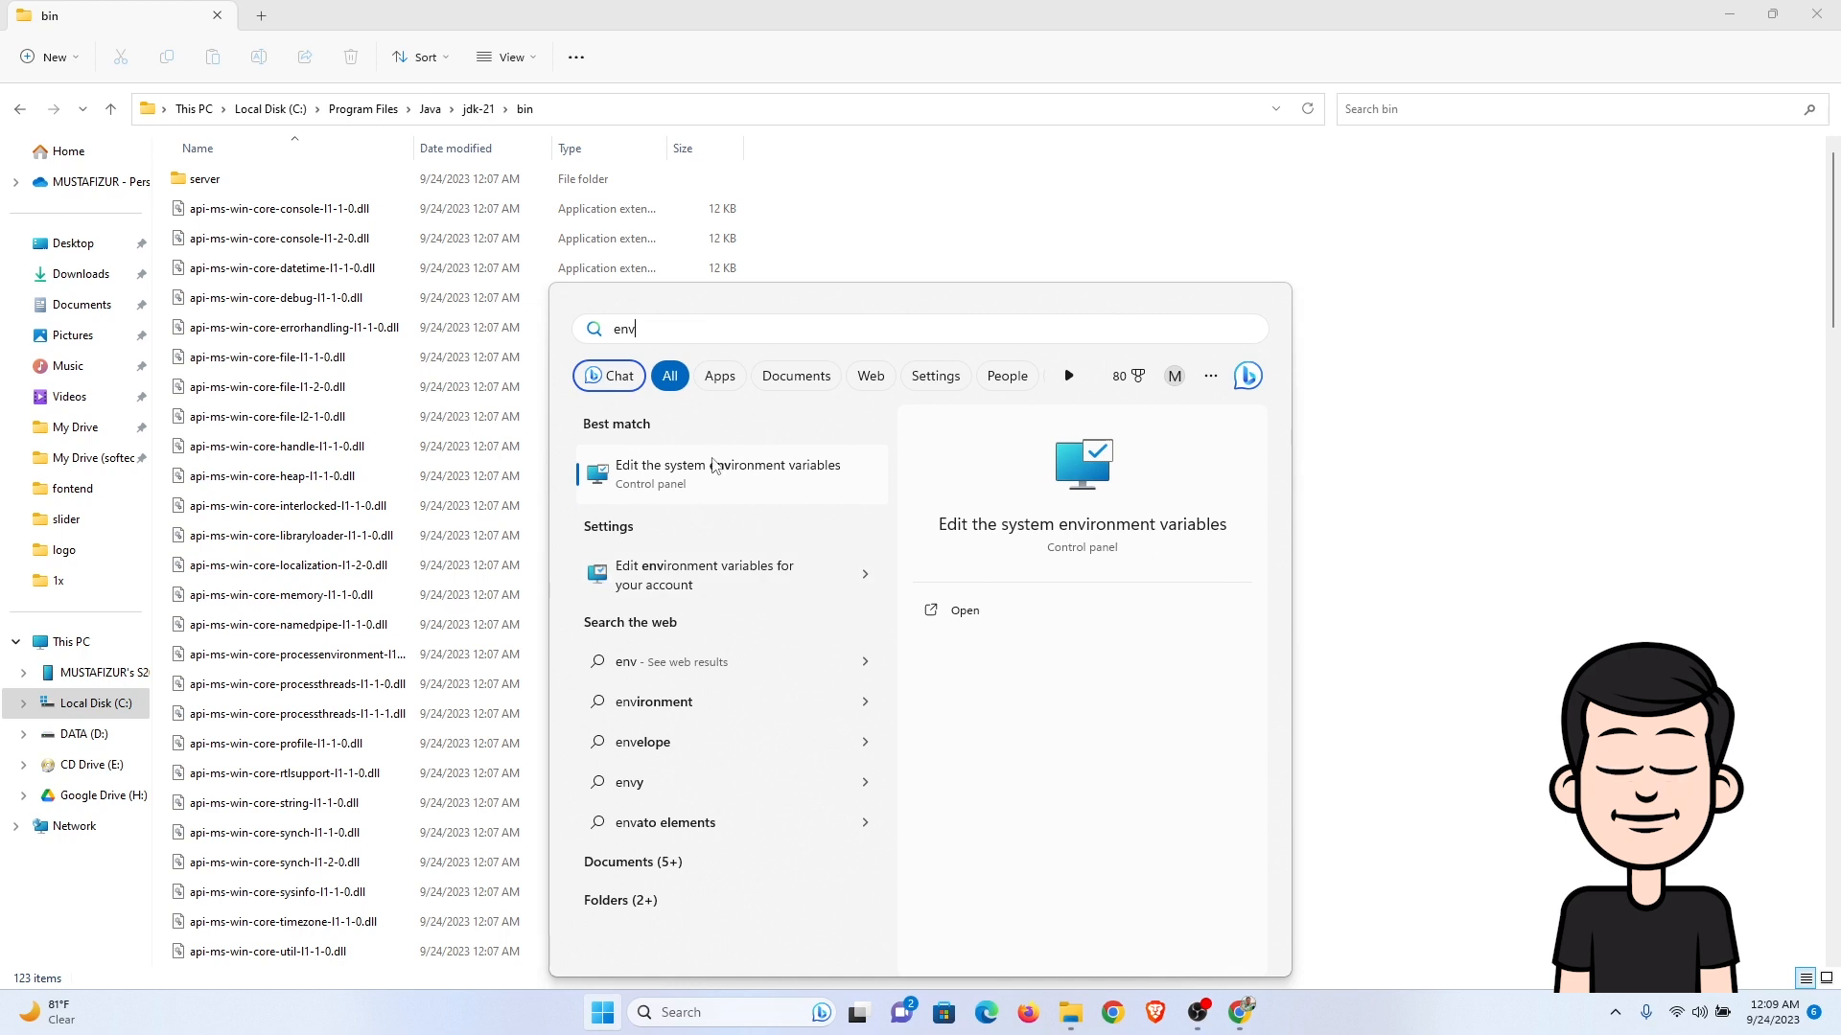
pyautogui.click(814, 488)
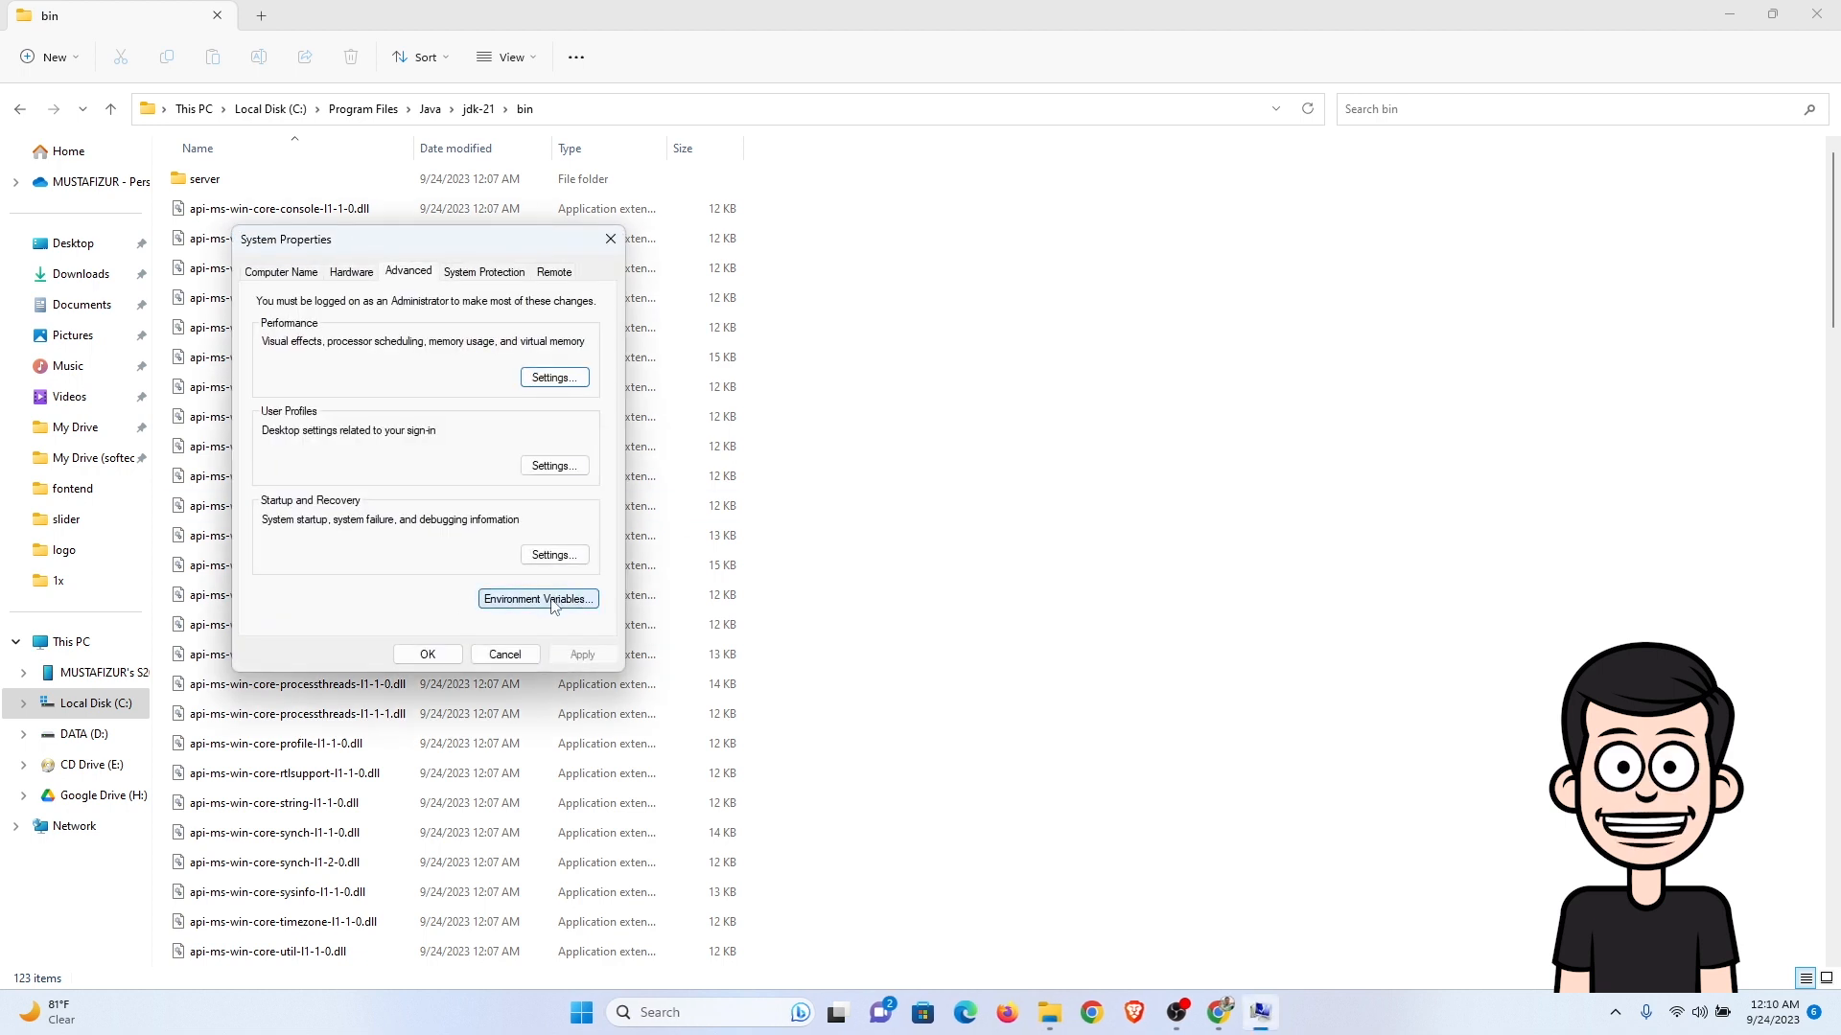
pyautogui.click(553, 600)
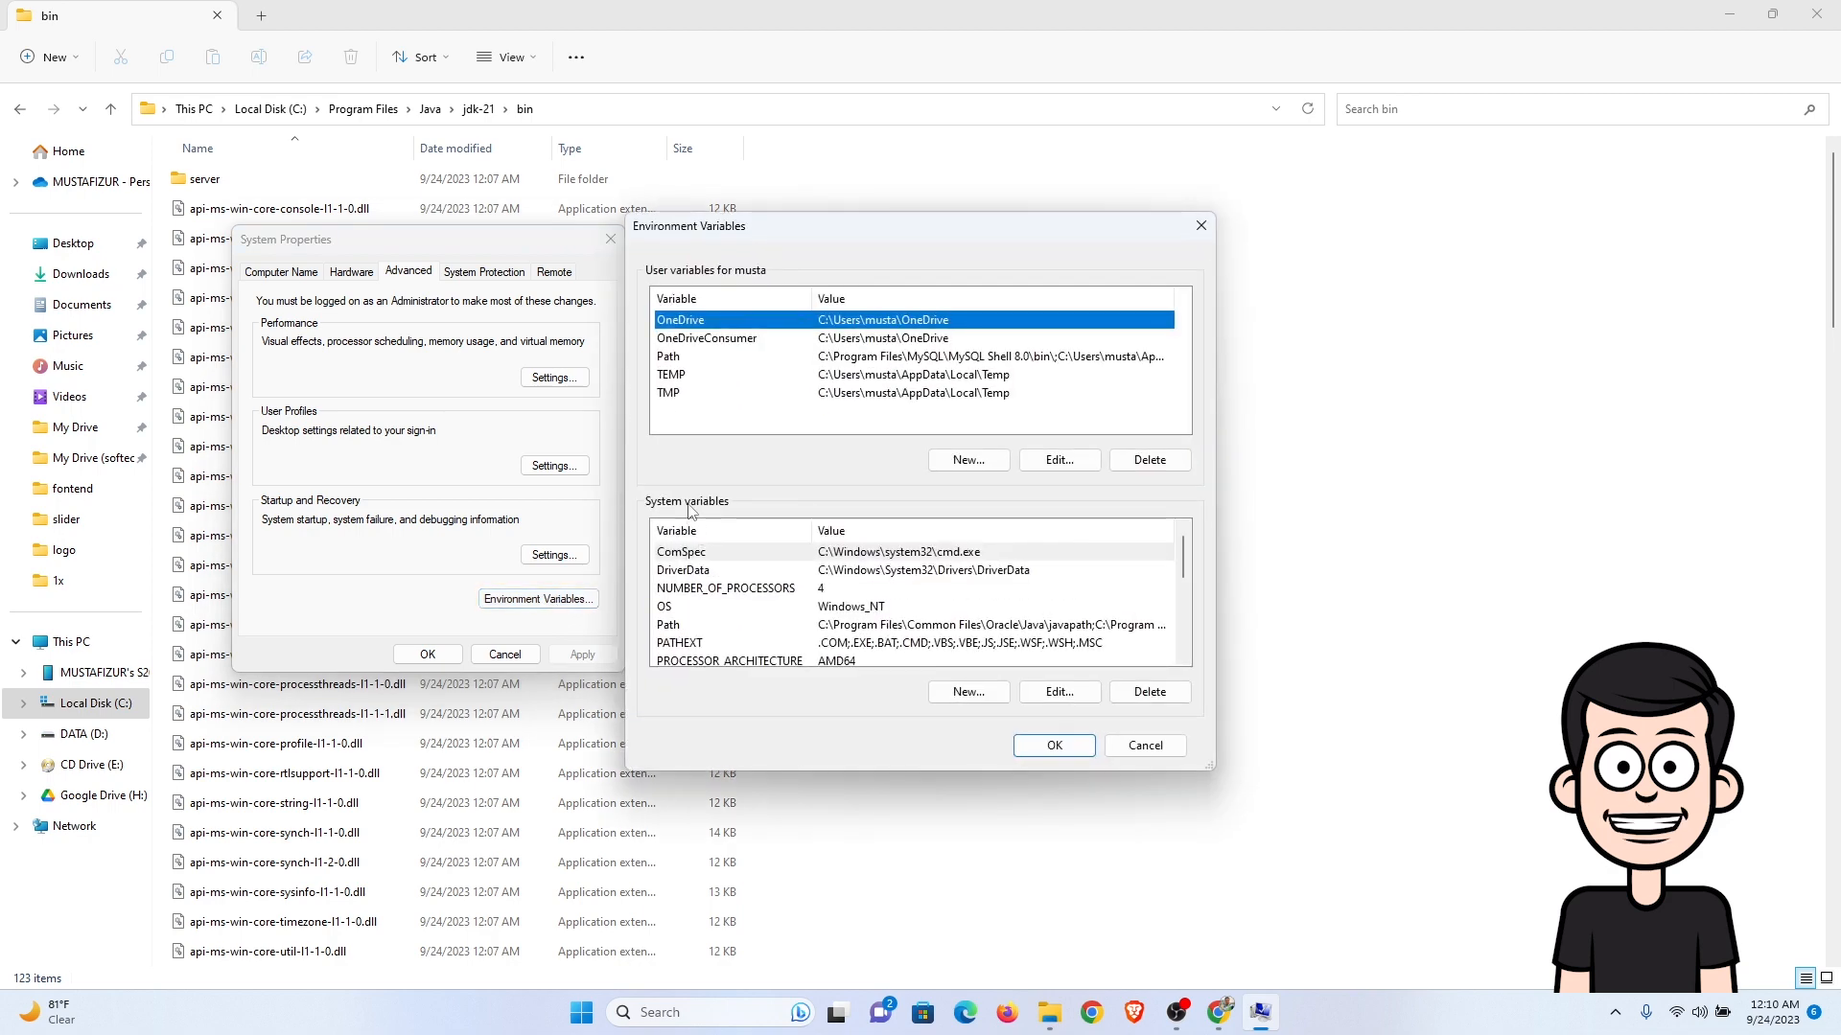
# - Add C:\Program Files\Java\jdk-21\bin as a new entry to the system Path variable, accept all dialogs and minimize File Explorer
pyautogui.click(686, 628)
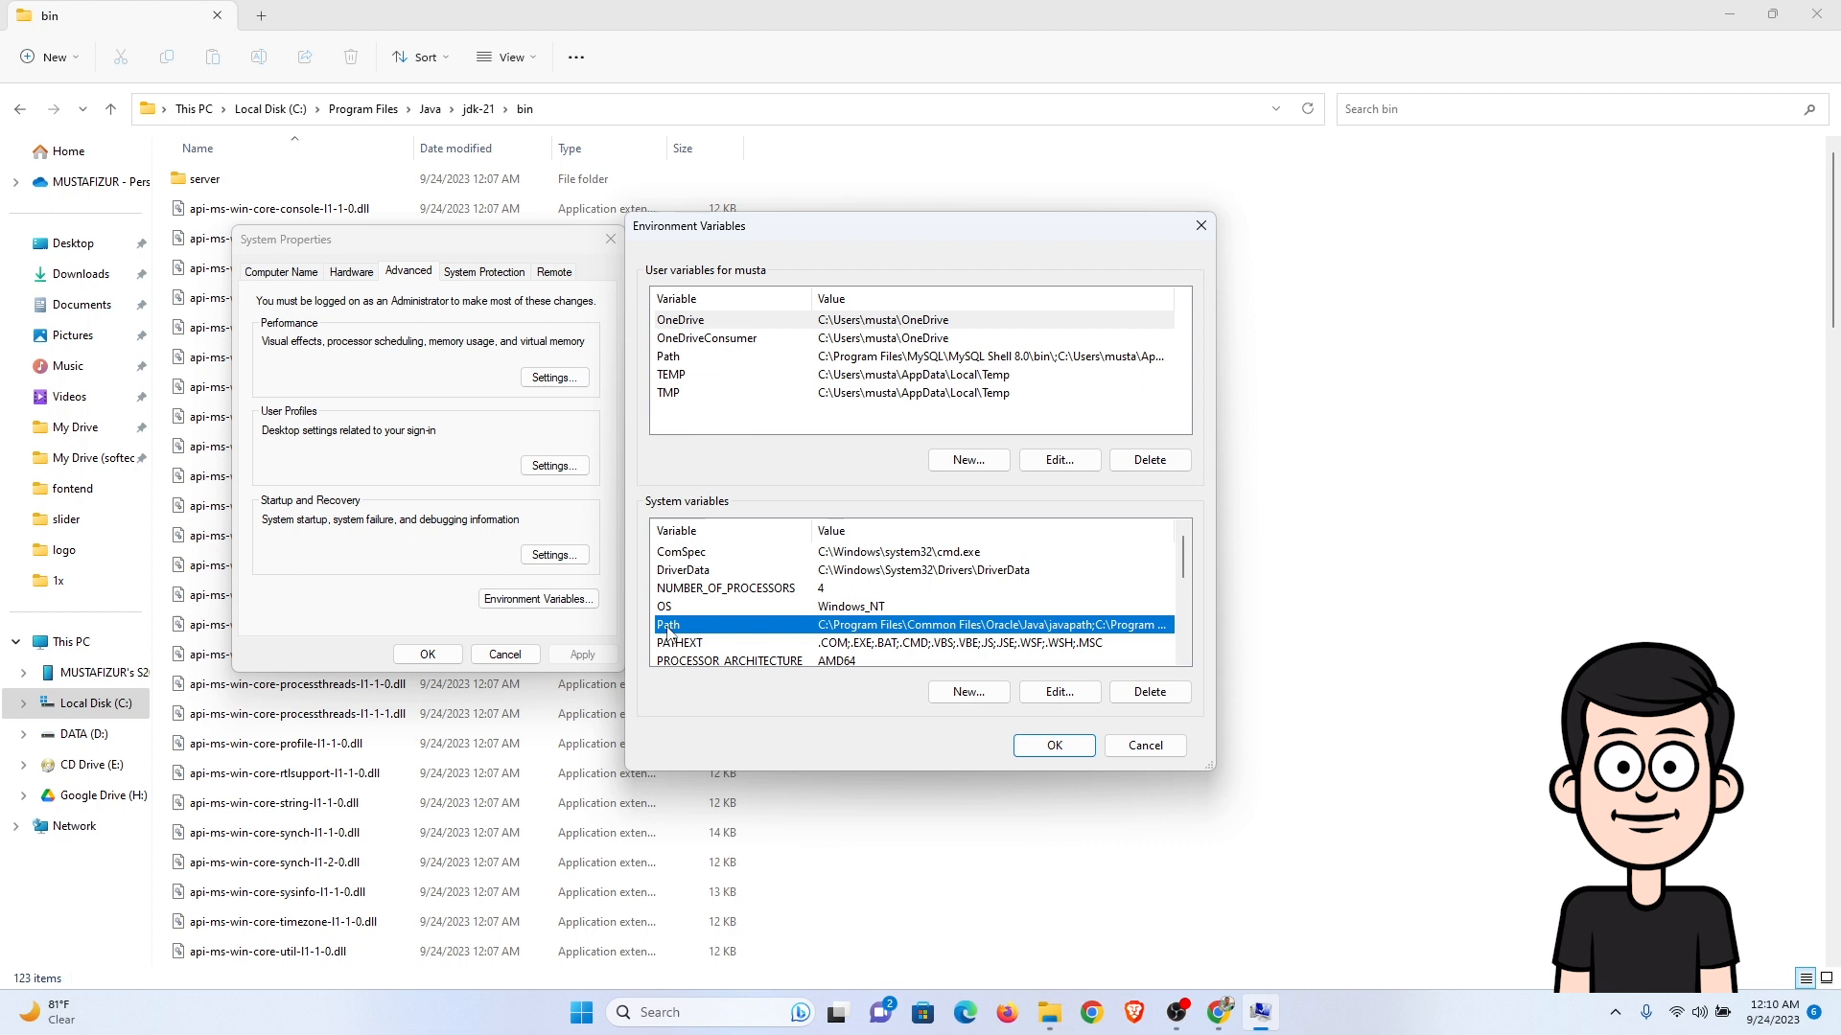
pyautogui.doubleClick(733, 631)
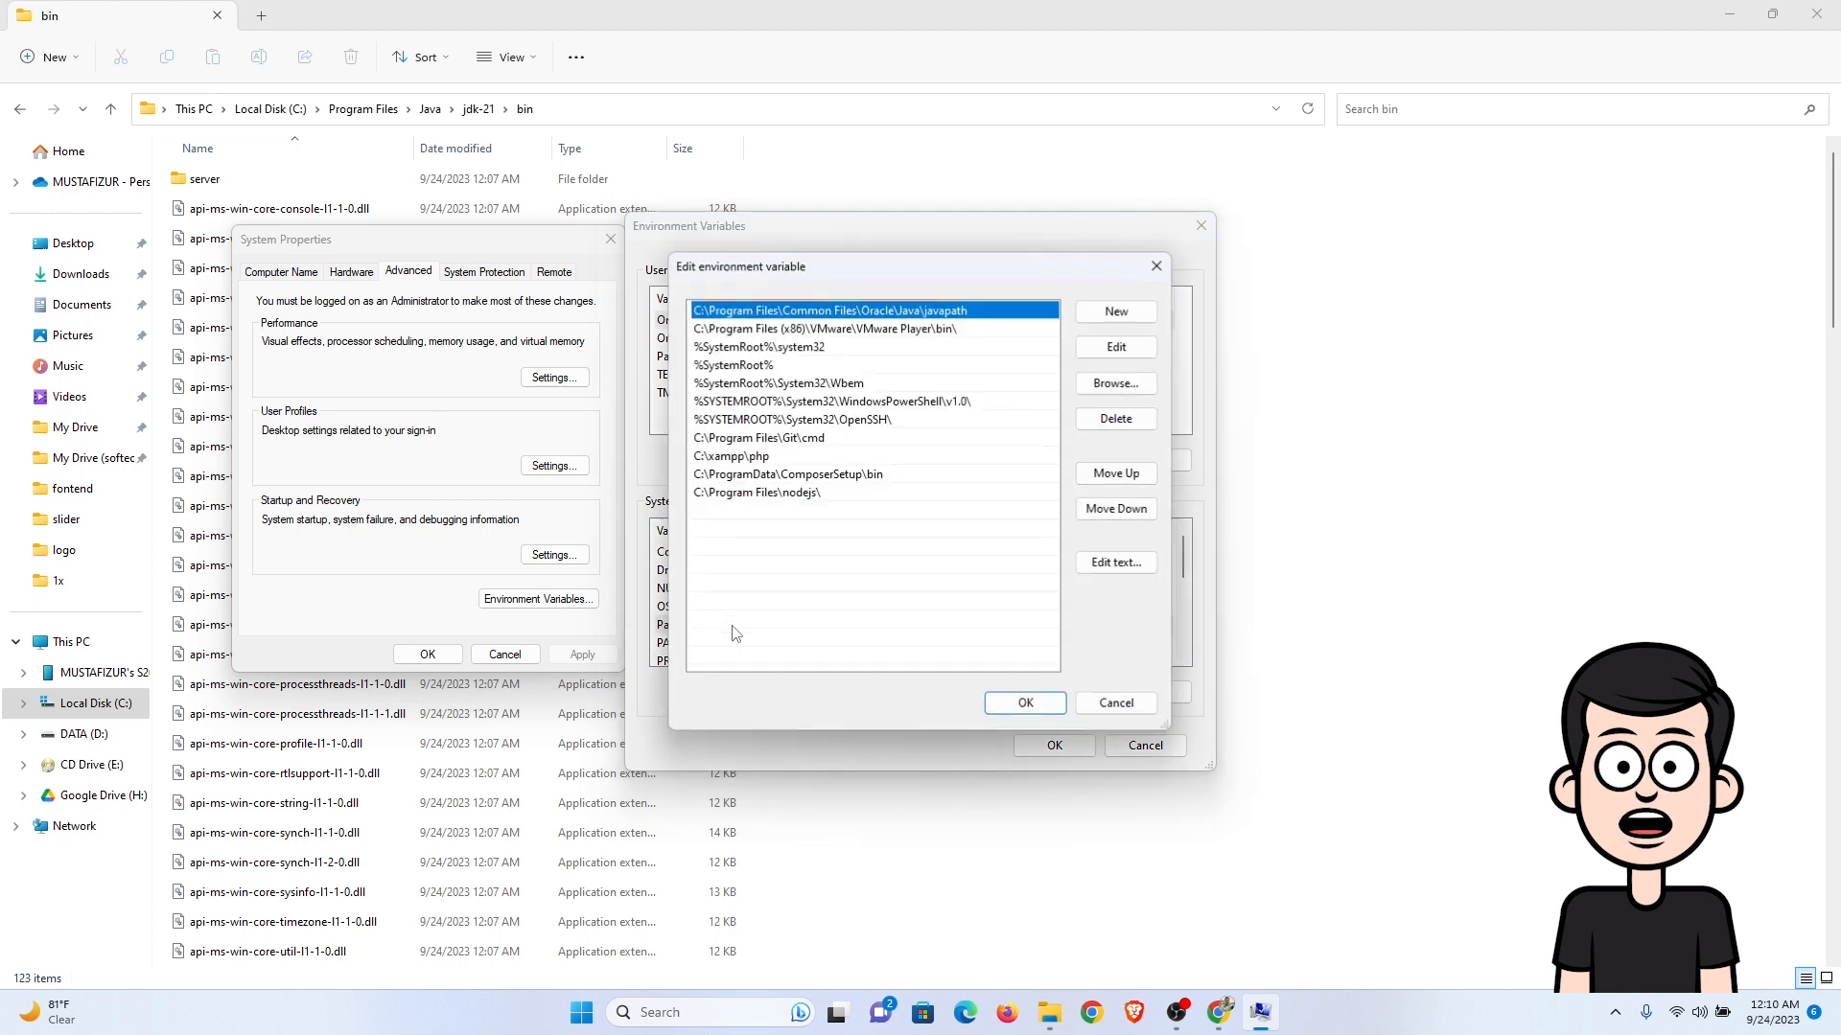
pyautogui.click(1109, 315)
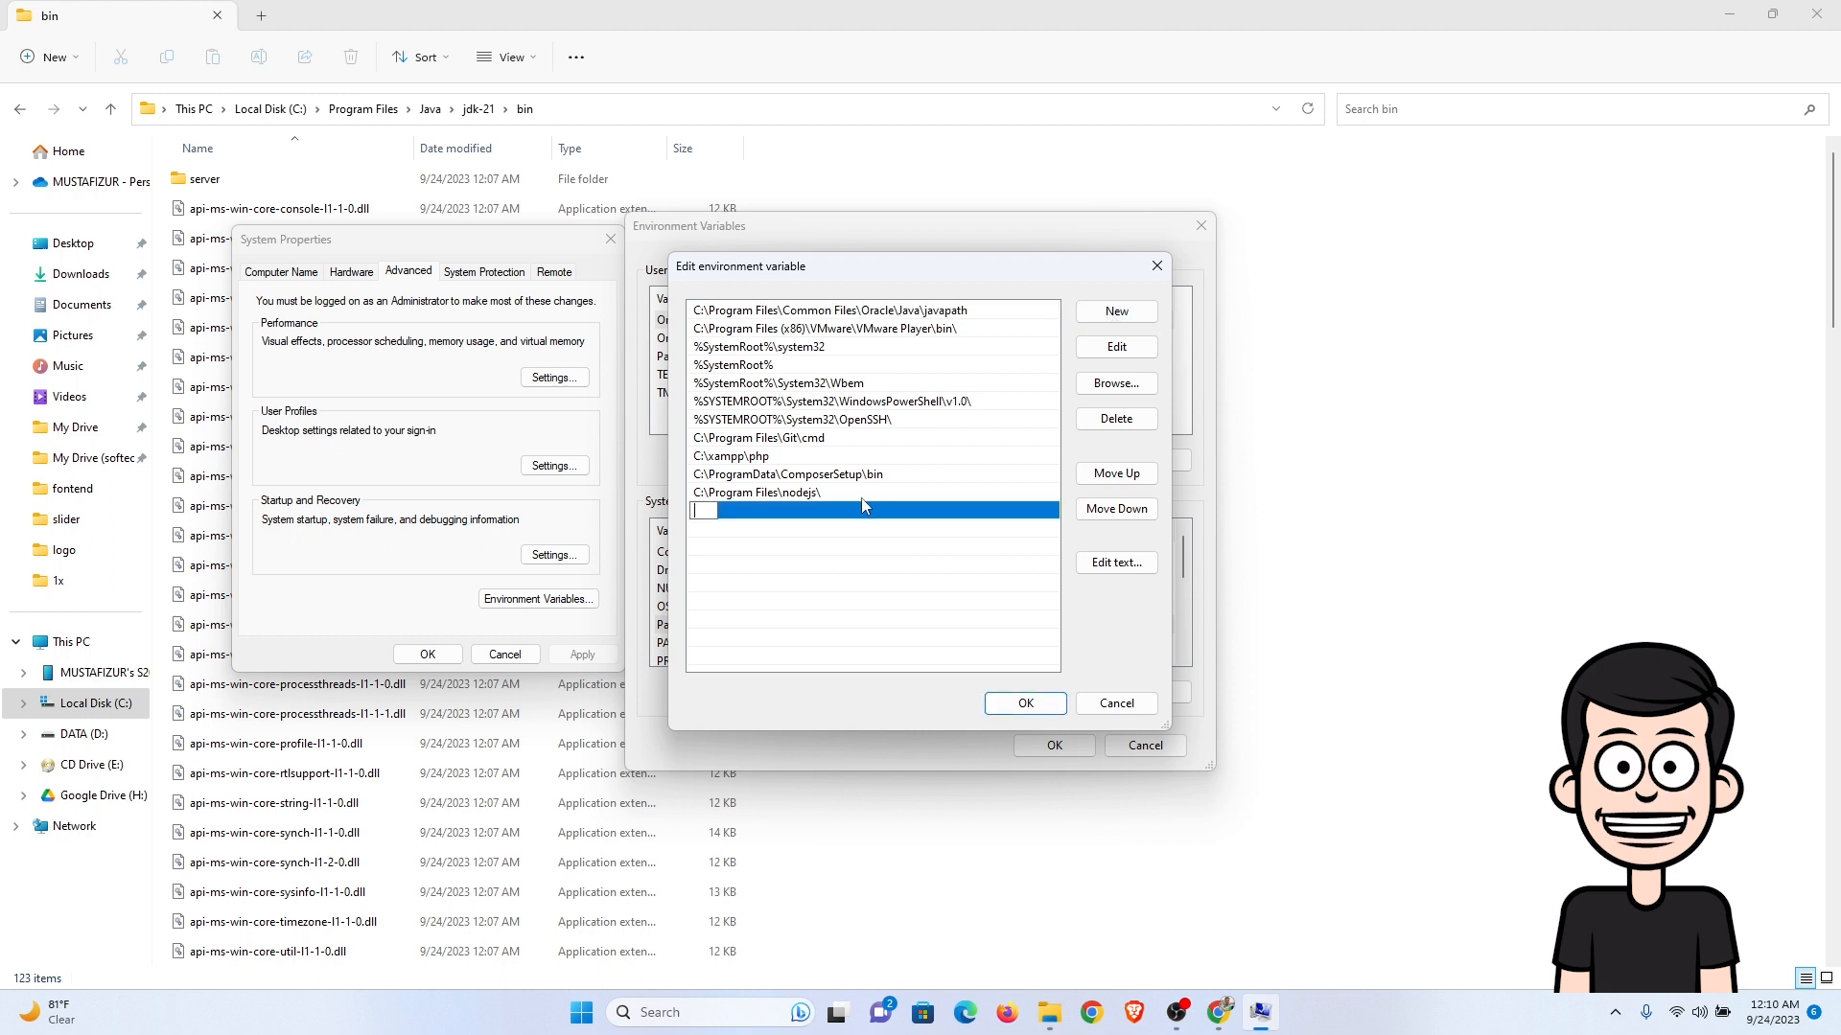
pyautogui.hotkey('ctrl', 'v')
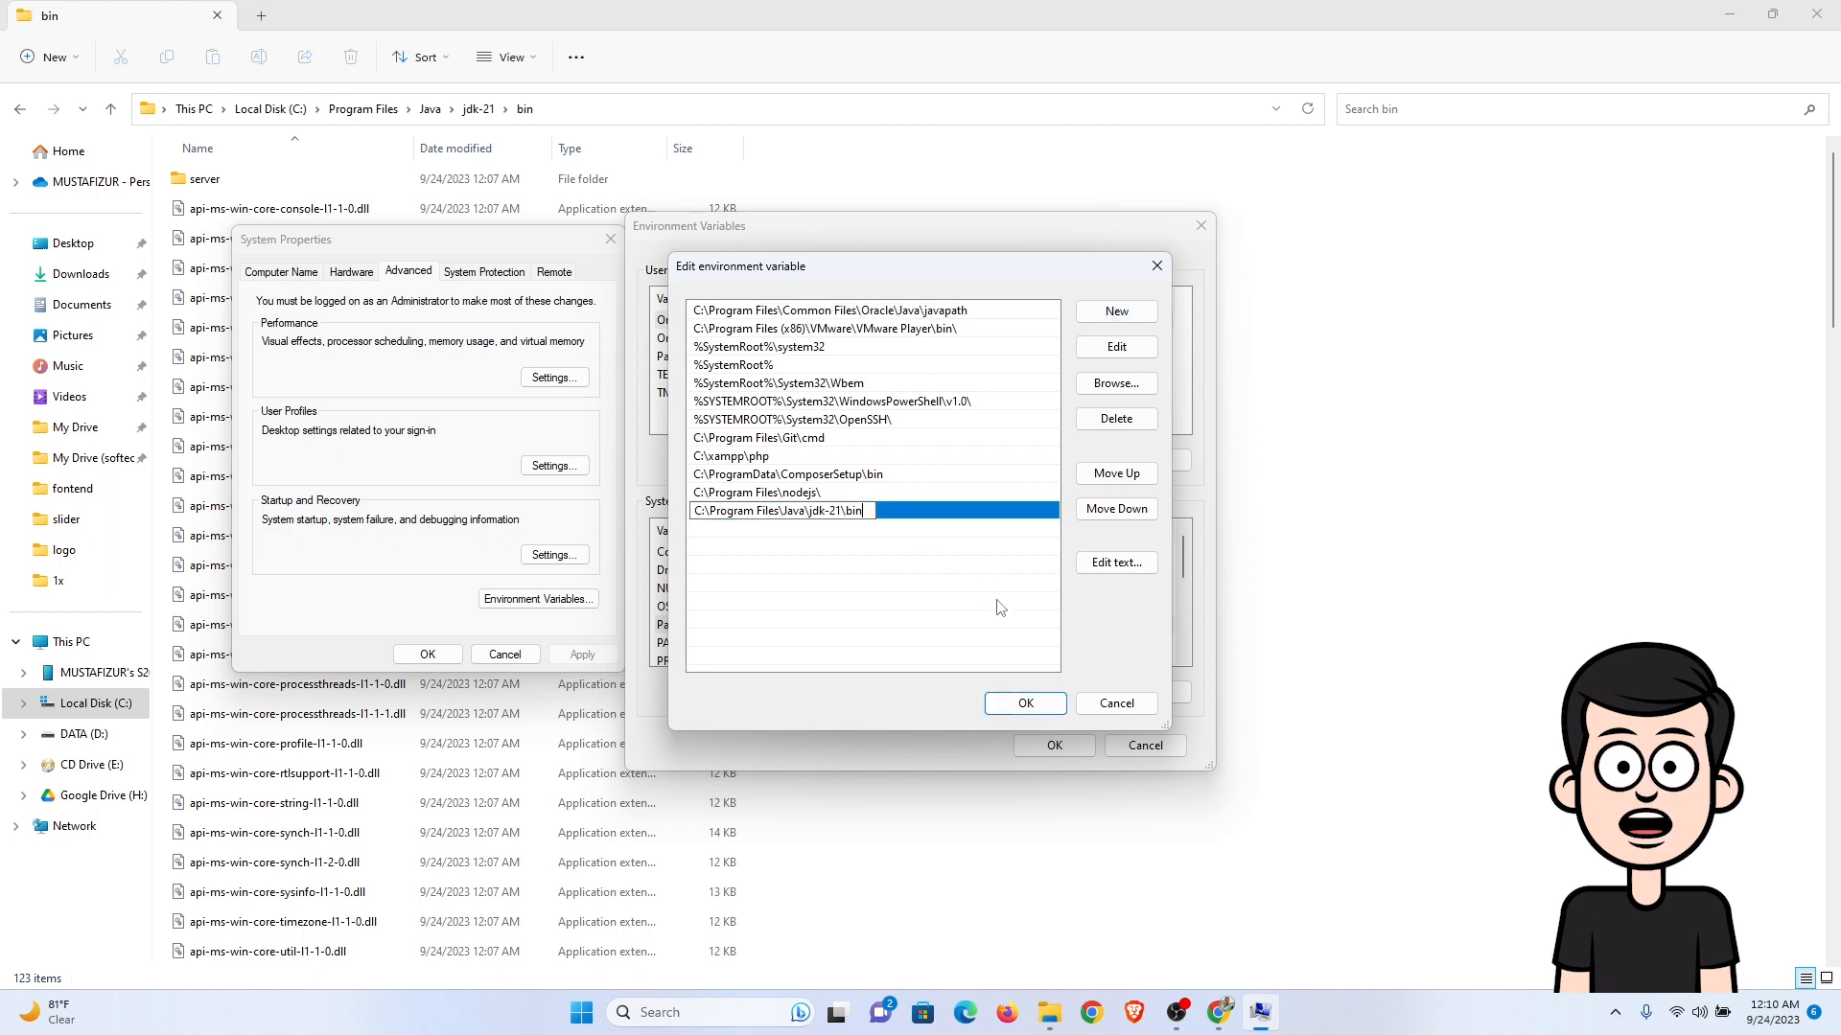
pyautogui.click(1045, 704)
pyautogui.click(1054, 746)
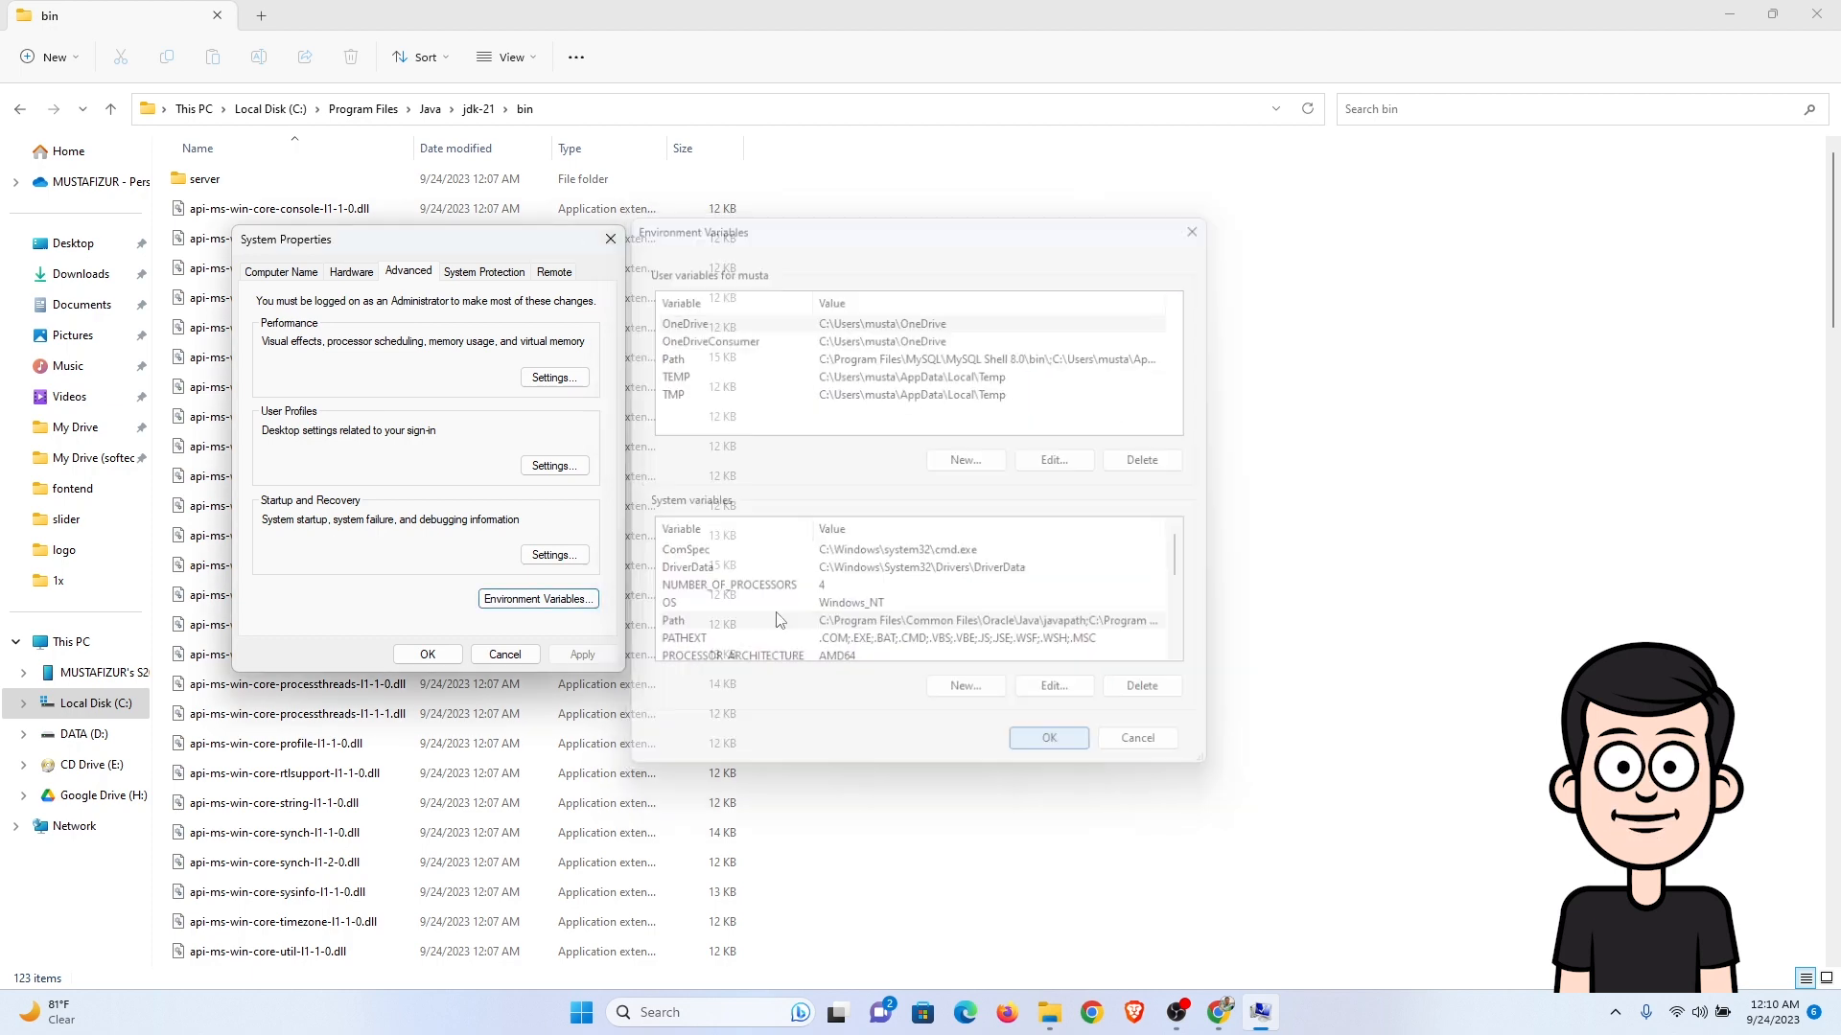
pyautogui.press('Return')
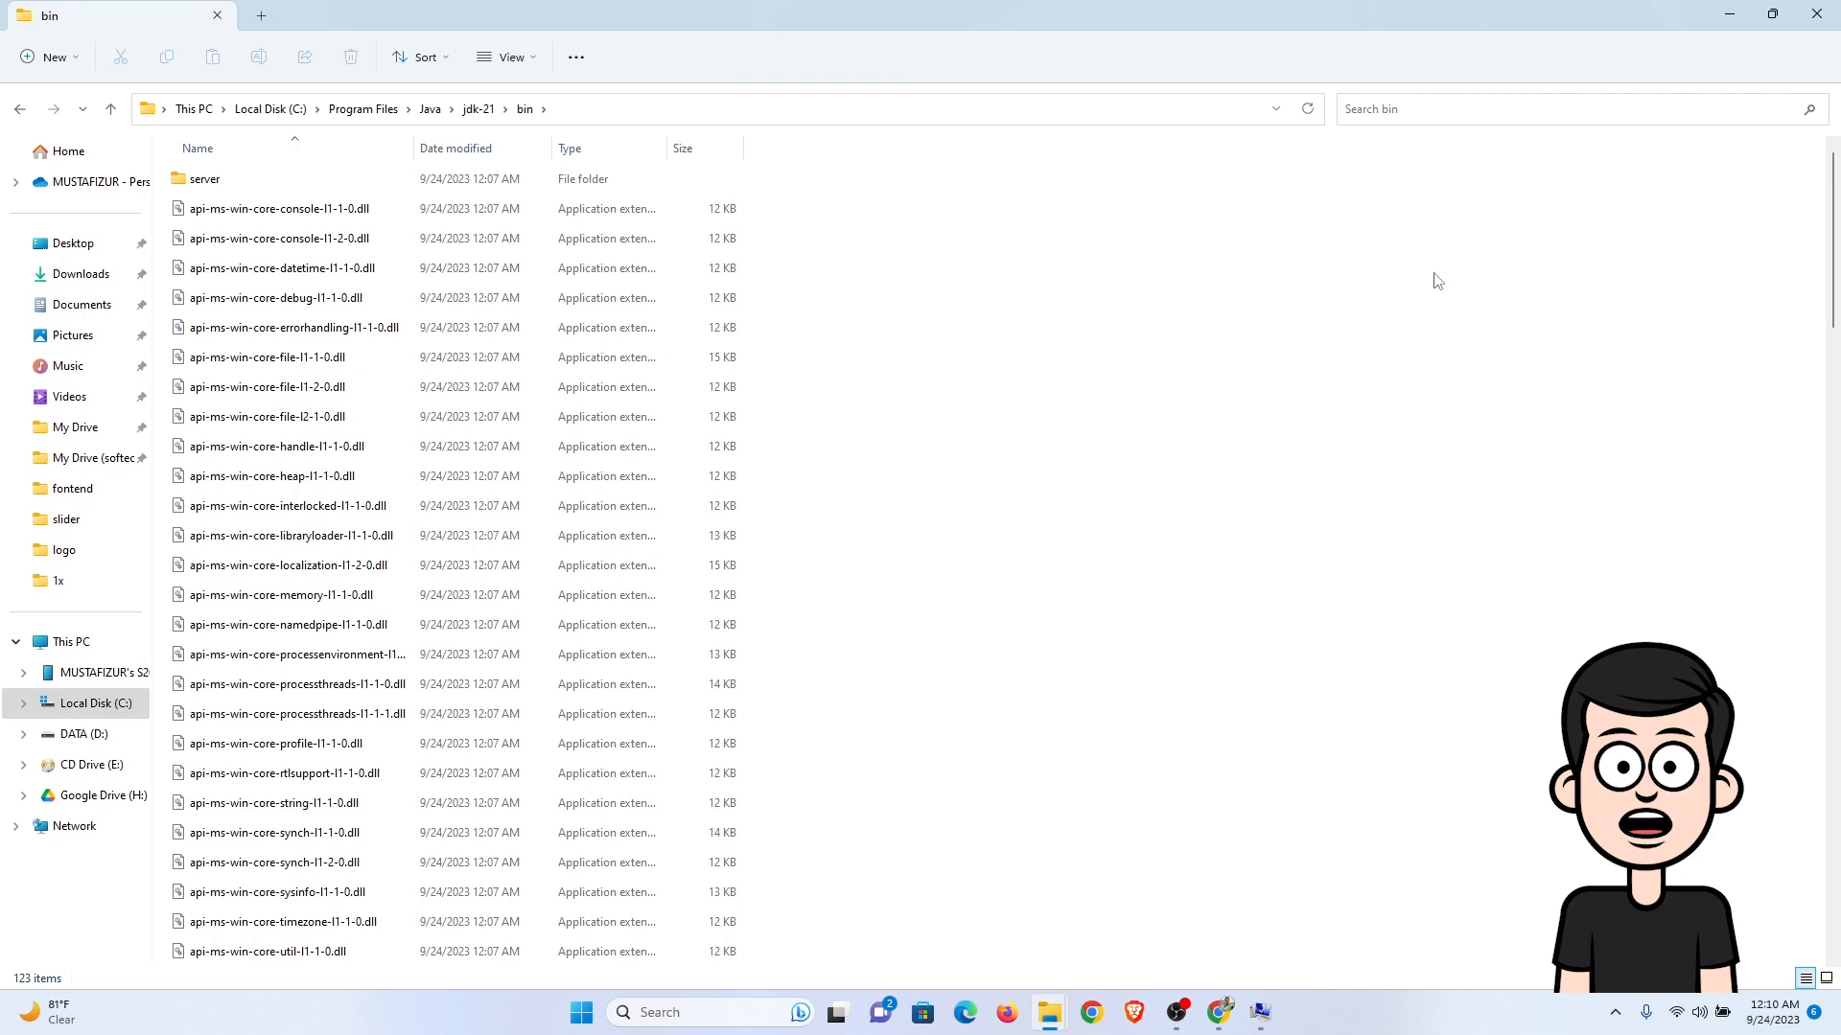
pyautogui.click(1729, 13)
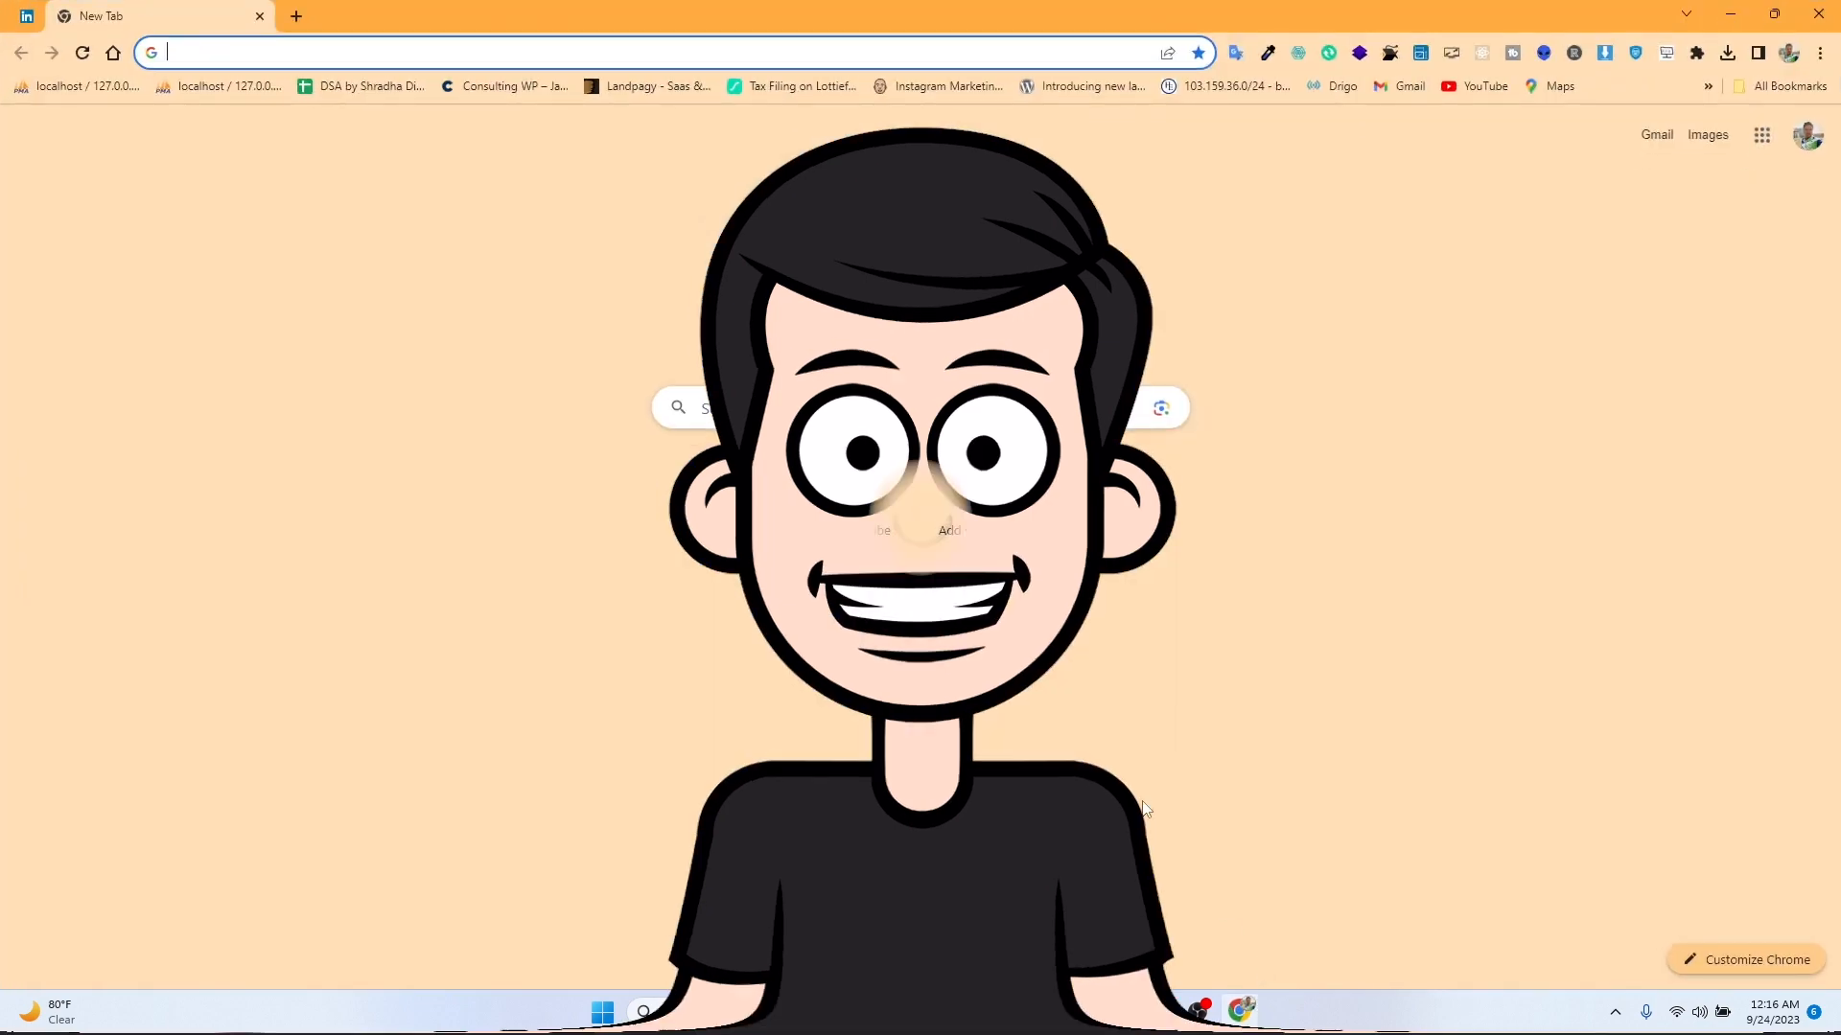
# - In Chrome, search for "intellij" and open the IntelliJ IDEA download page on the JetBrains site
pyautogui.click(841, 40)
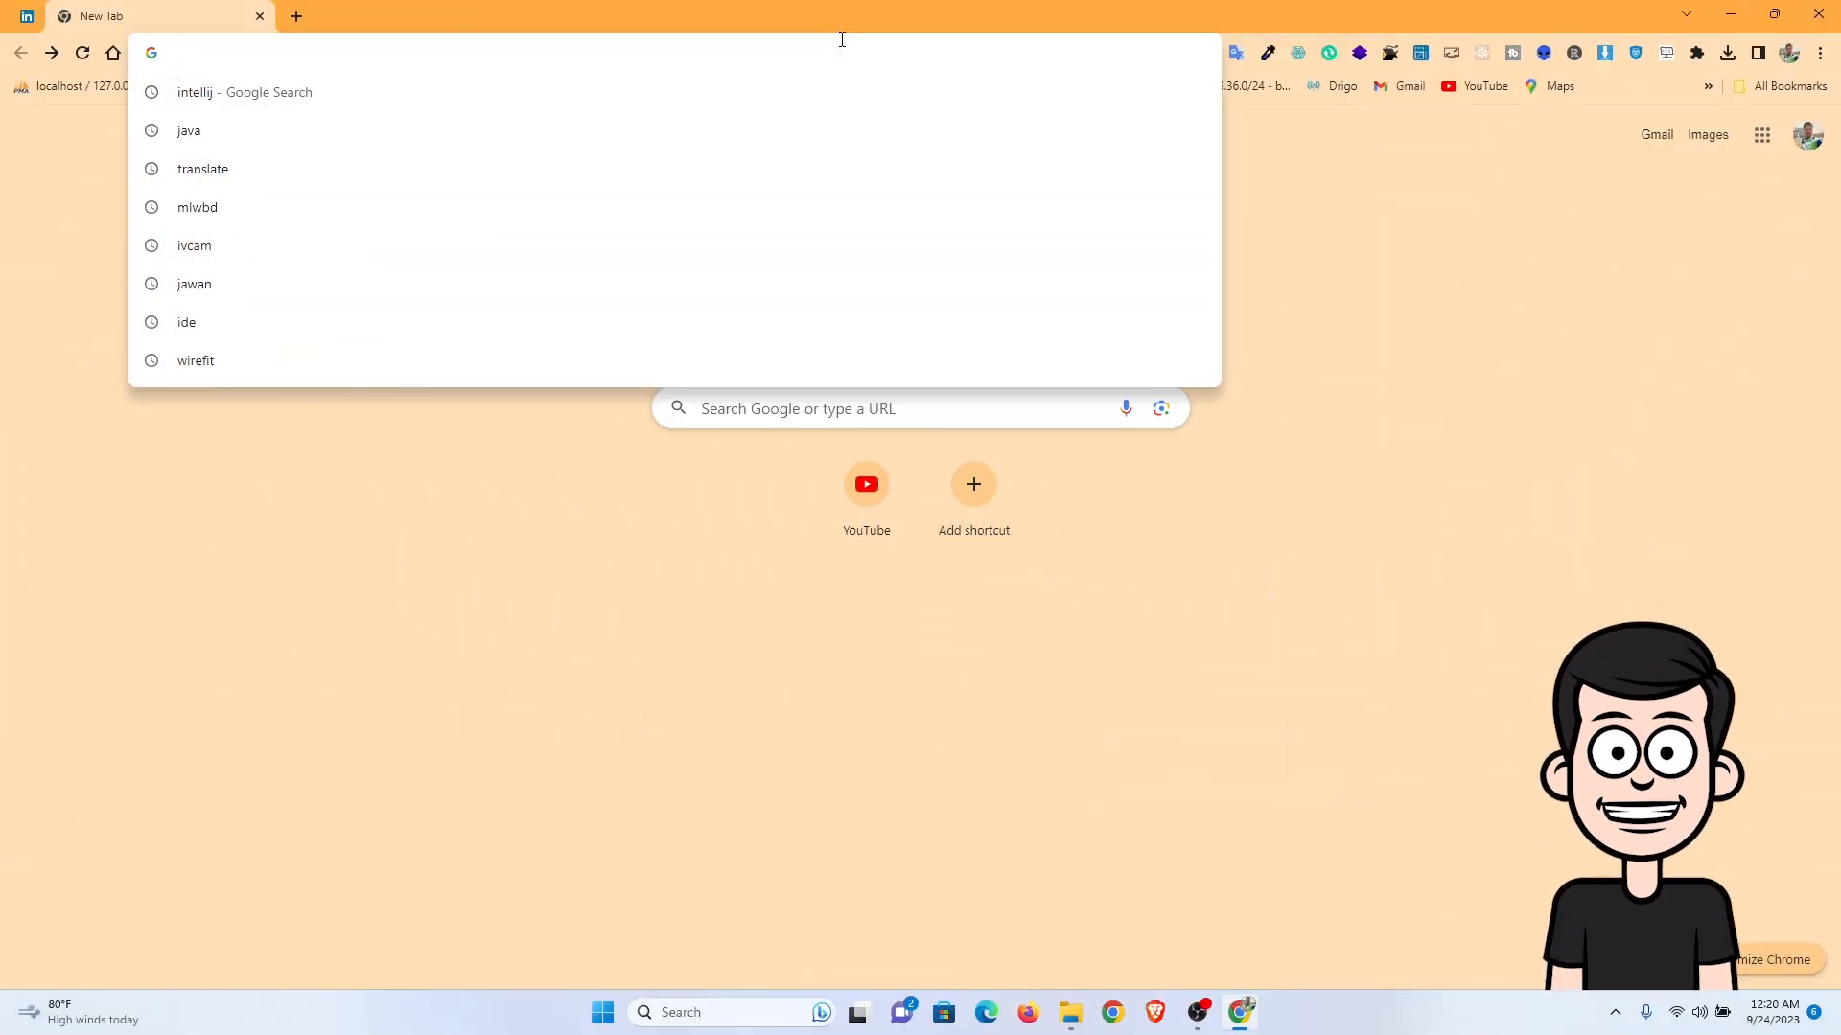
pyautogui.write('in')
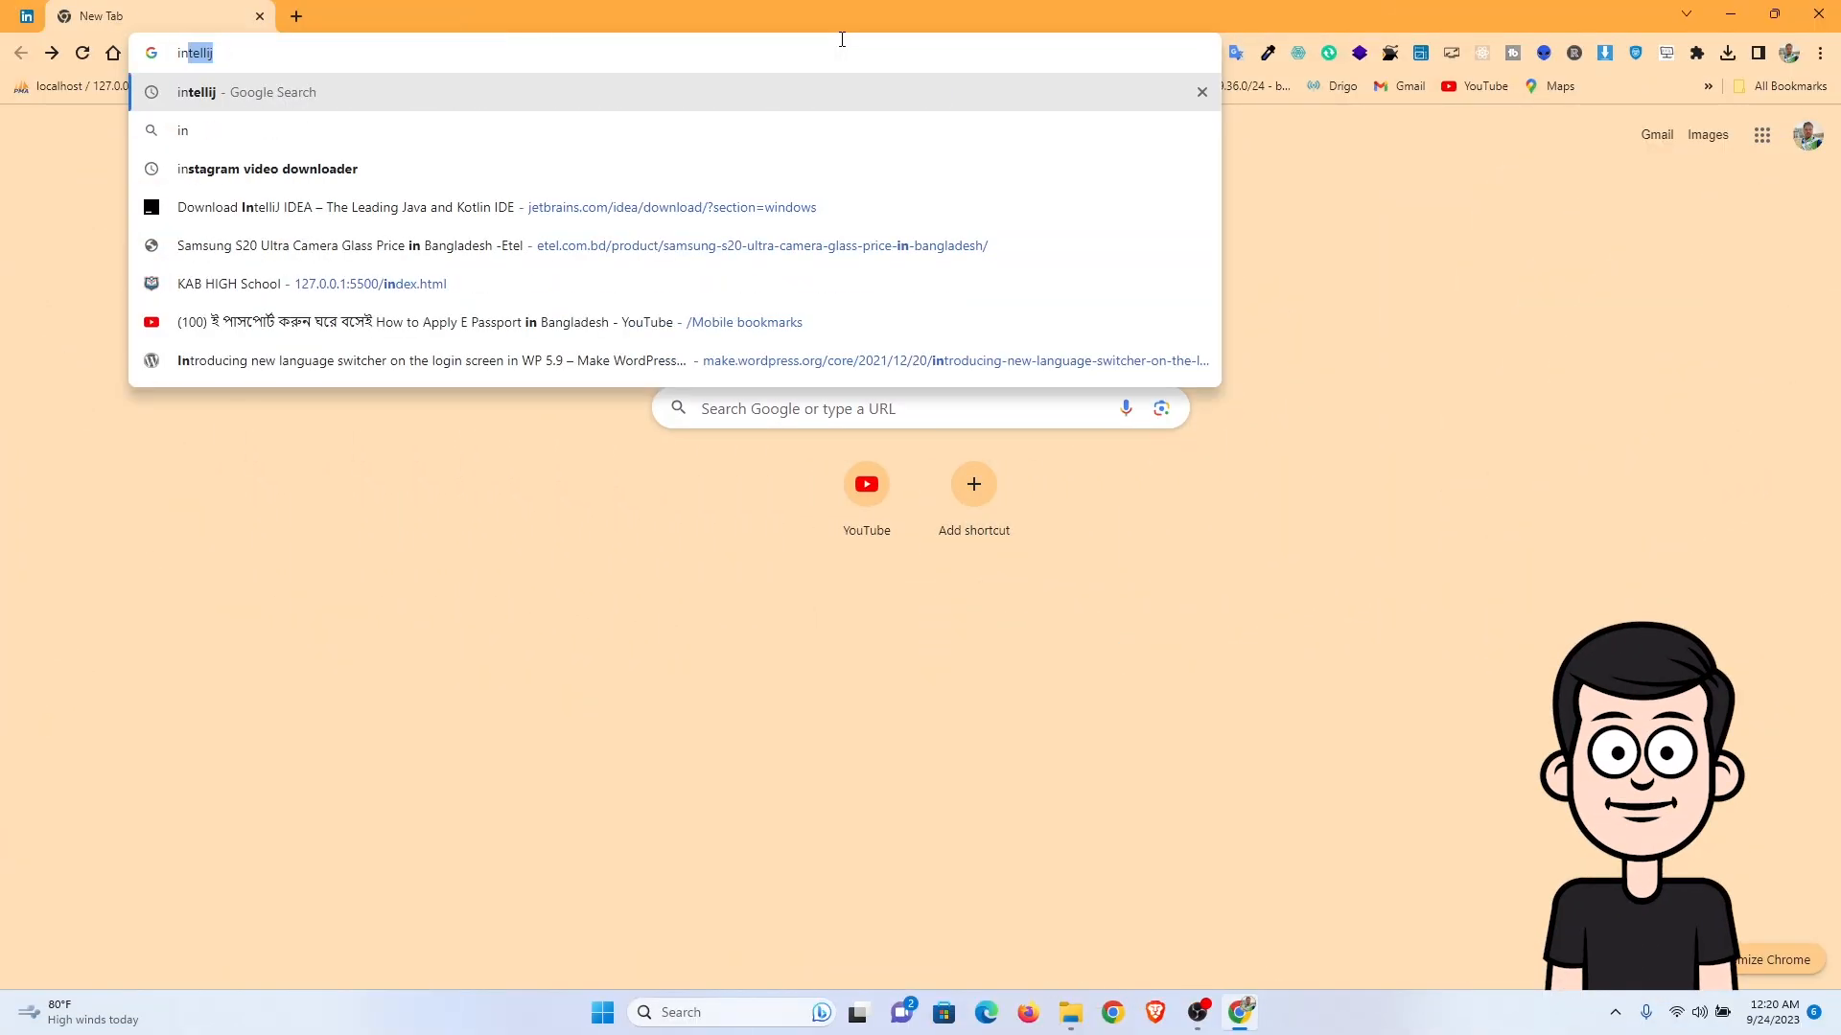
pyautogui.press('Return')
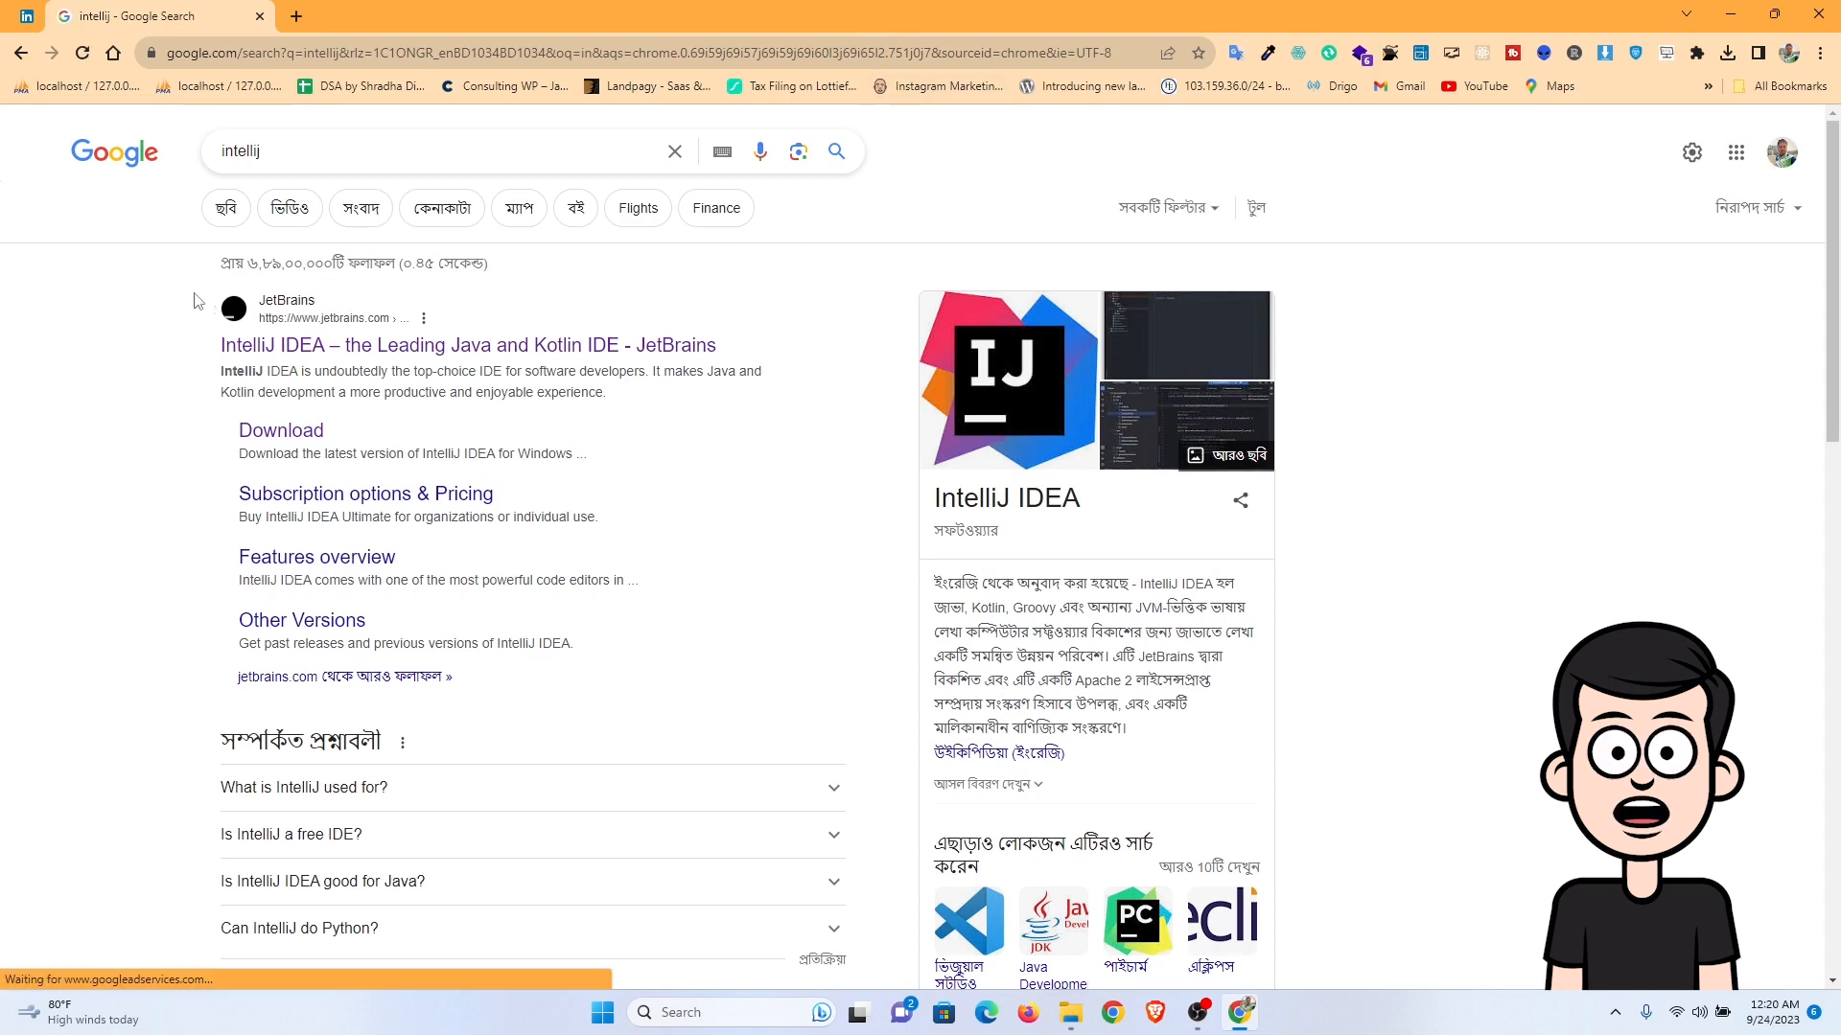
pyautogui.click(399, 350)
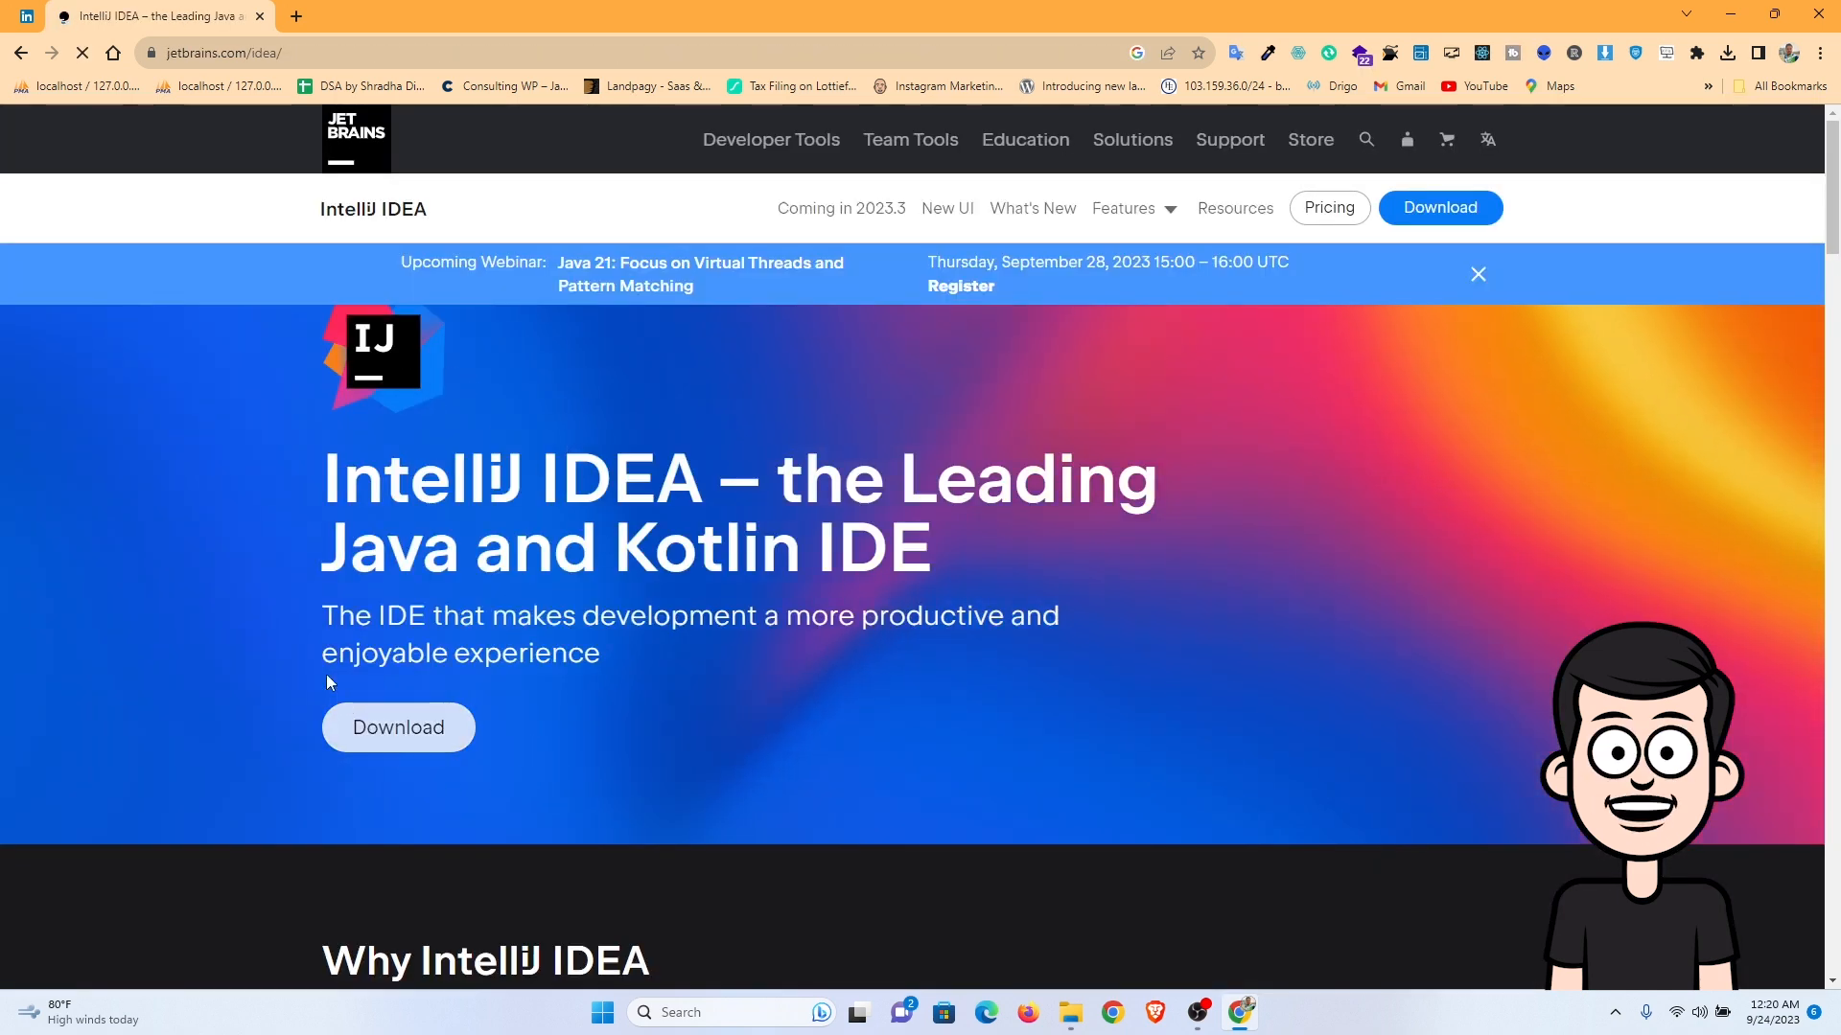
pyautogui.click(438, 734)
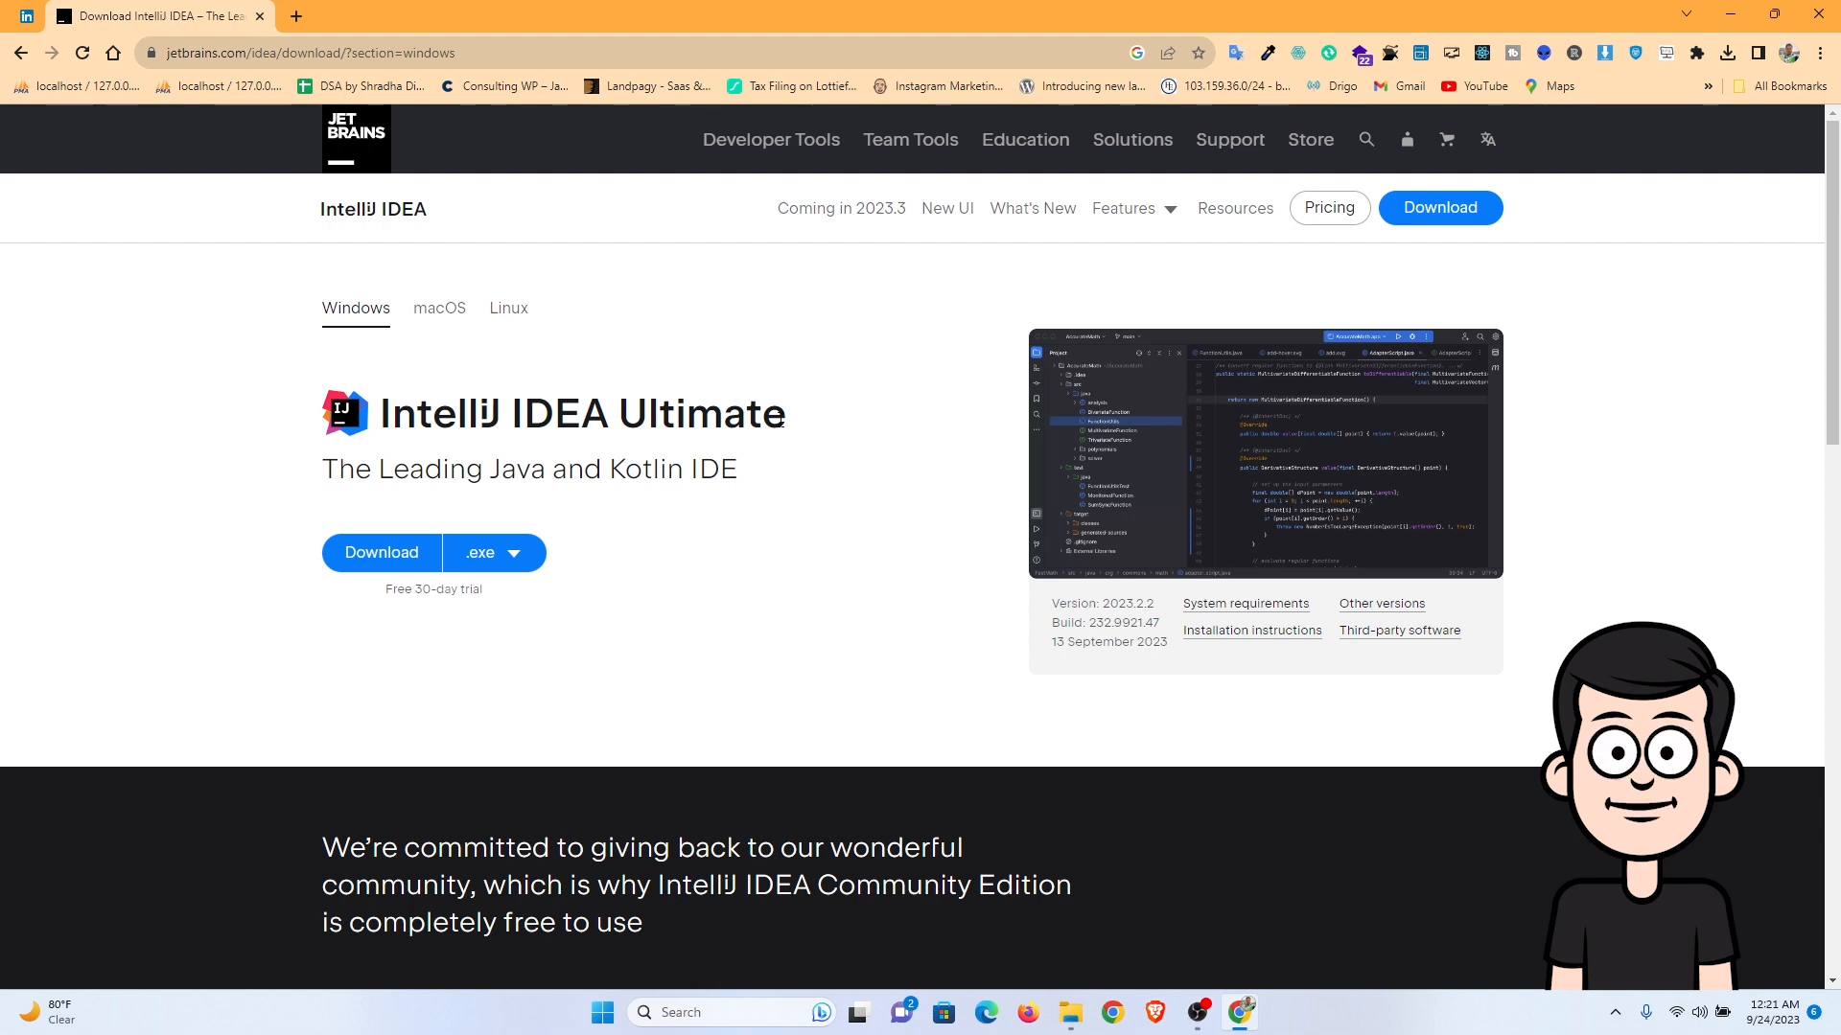
# - Download the Windows .exe installer of IntelliJ IDEA Community Edition, run ideaIC-2023.2.2.exe and minimize the browser
pyautogui.scroll(-6, 781, 421)
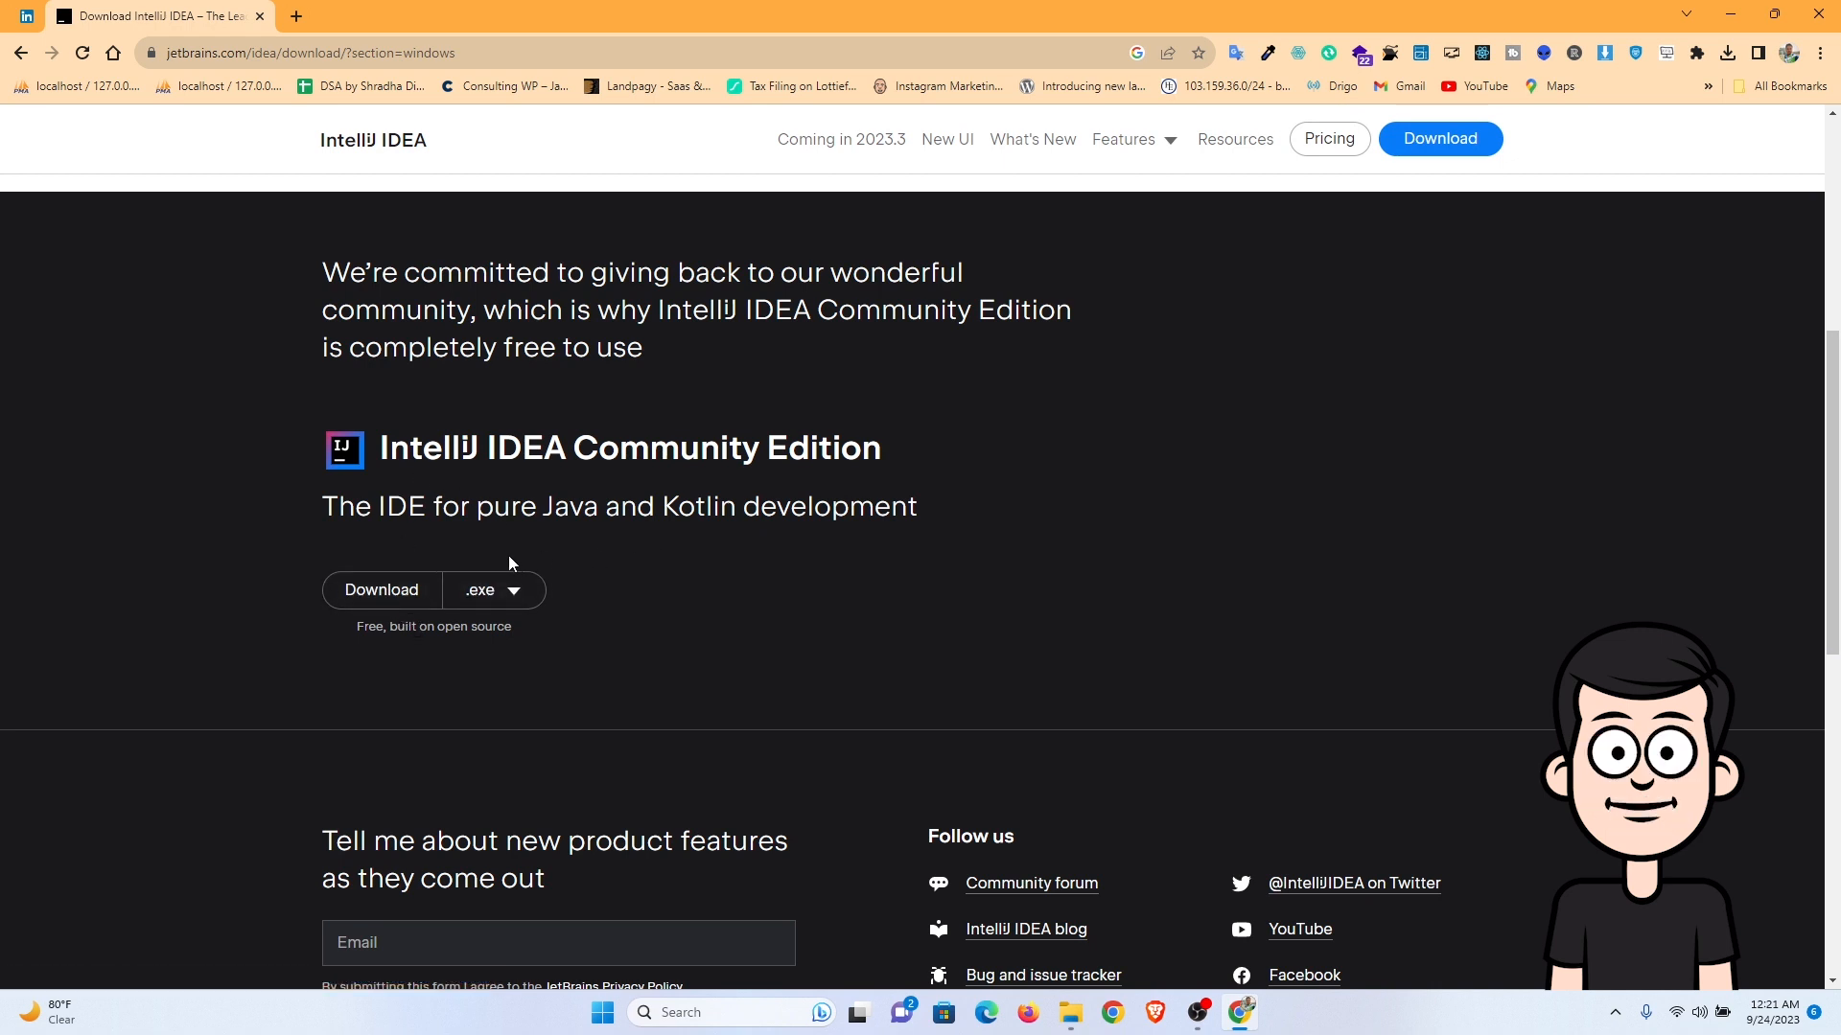
pyautogui.click(414, 589)
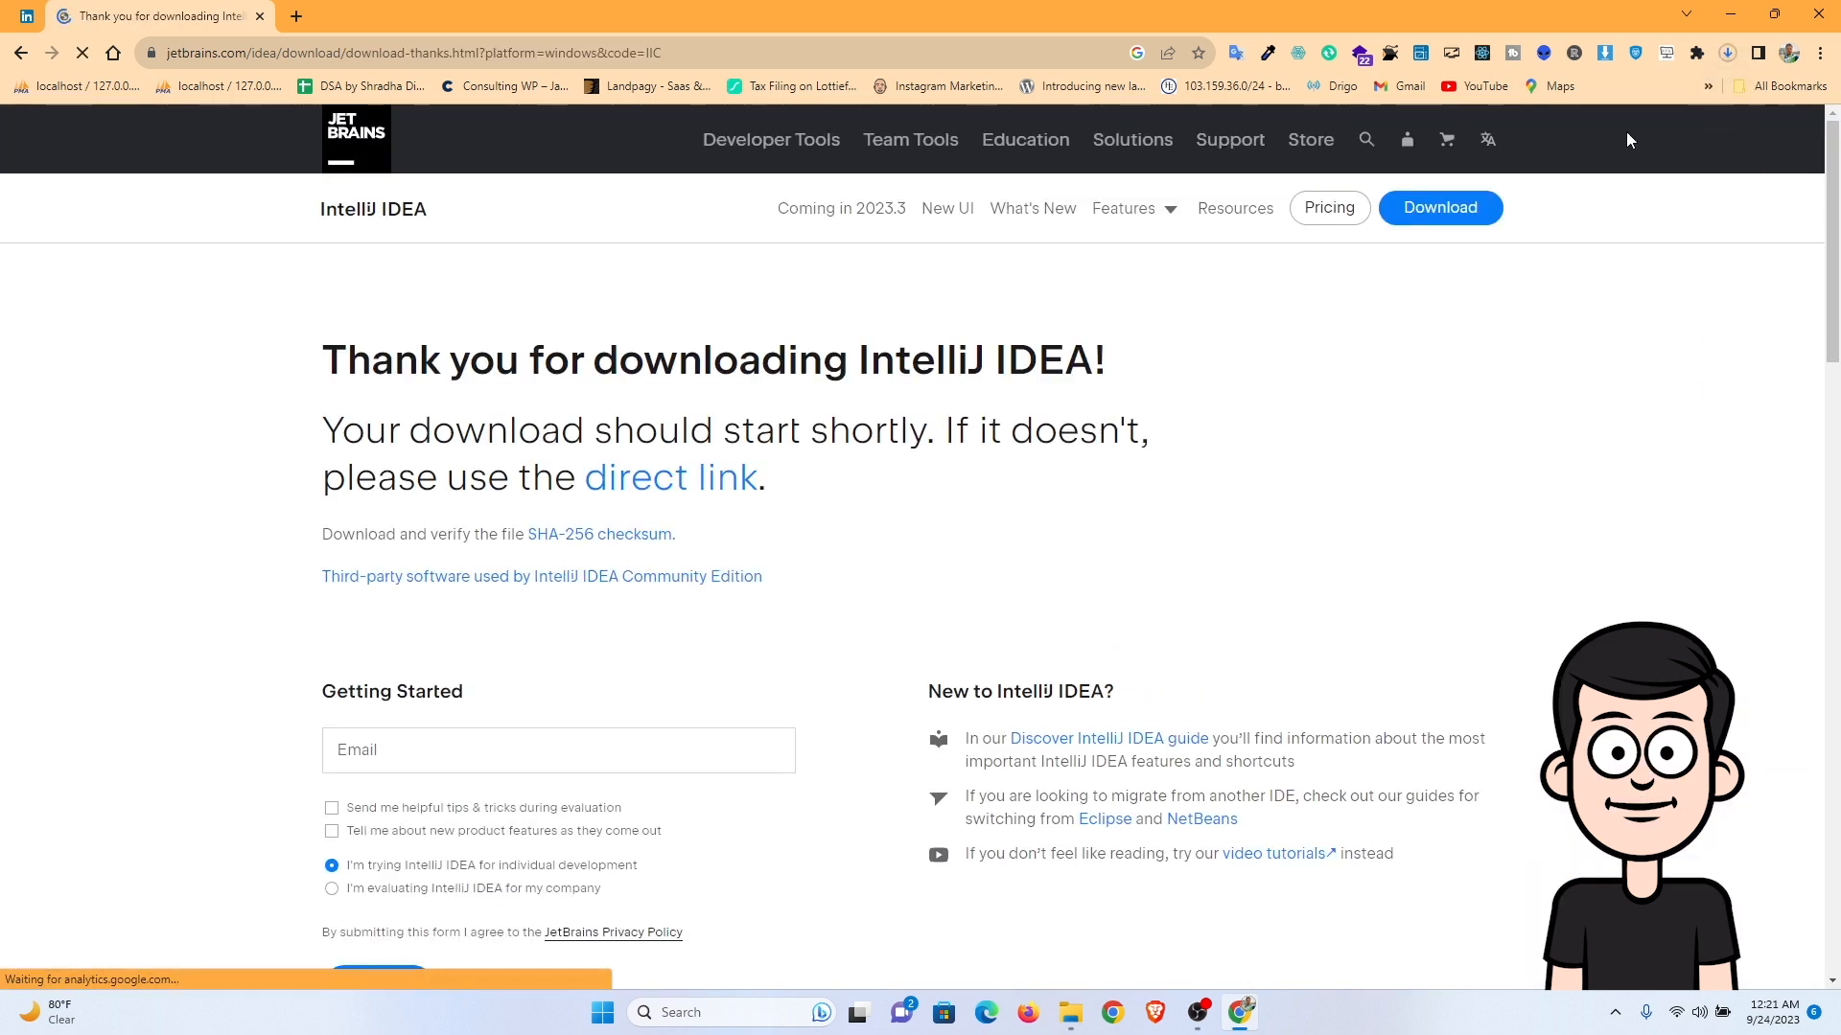
pyautogui.click(1727, 54)
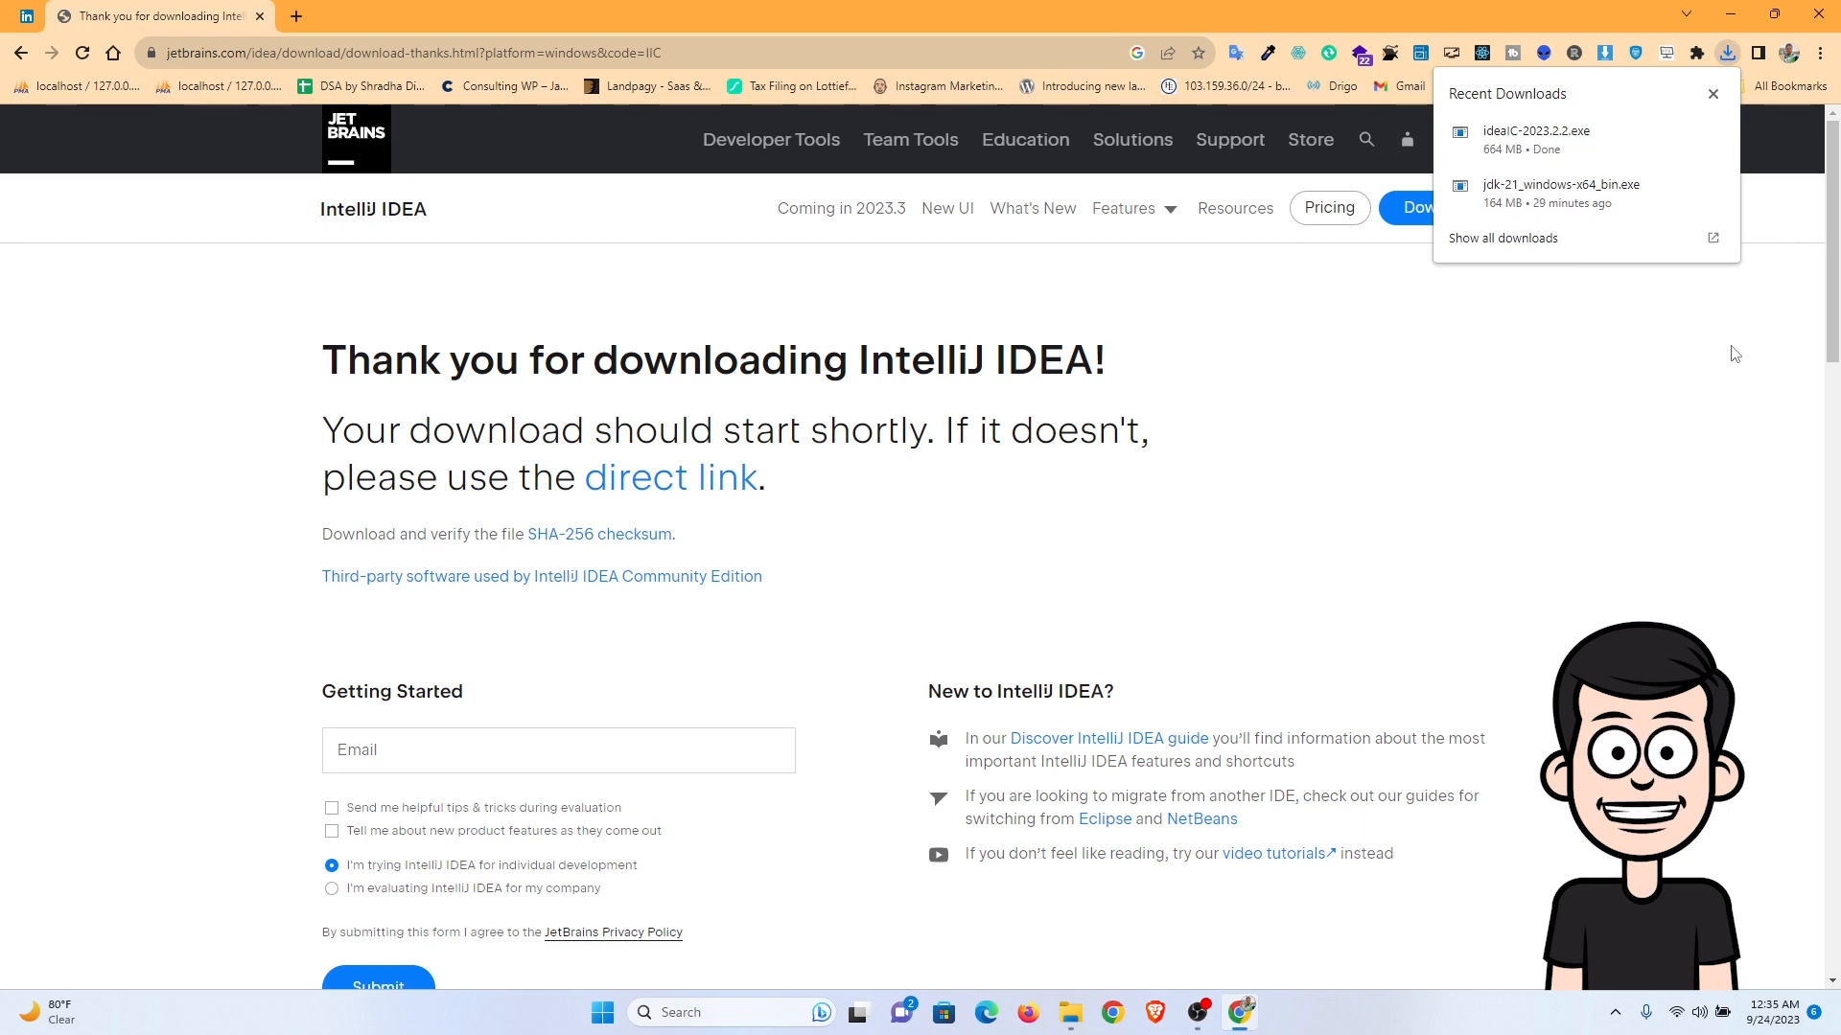
pyautogui.click(1582, 132)
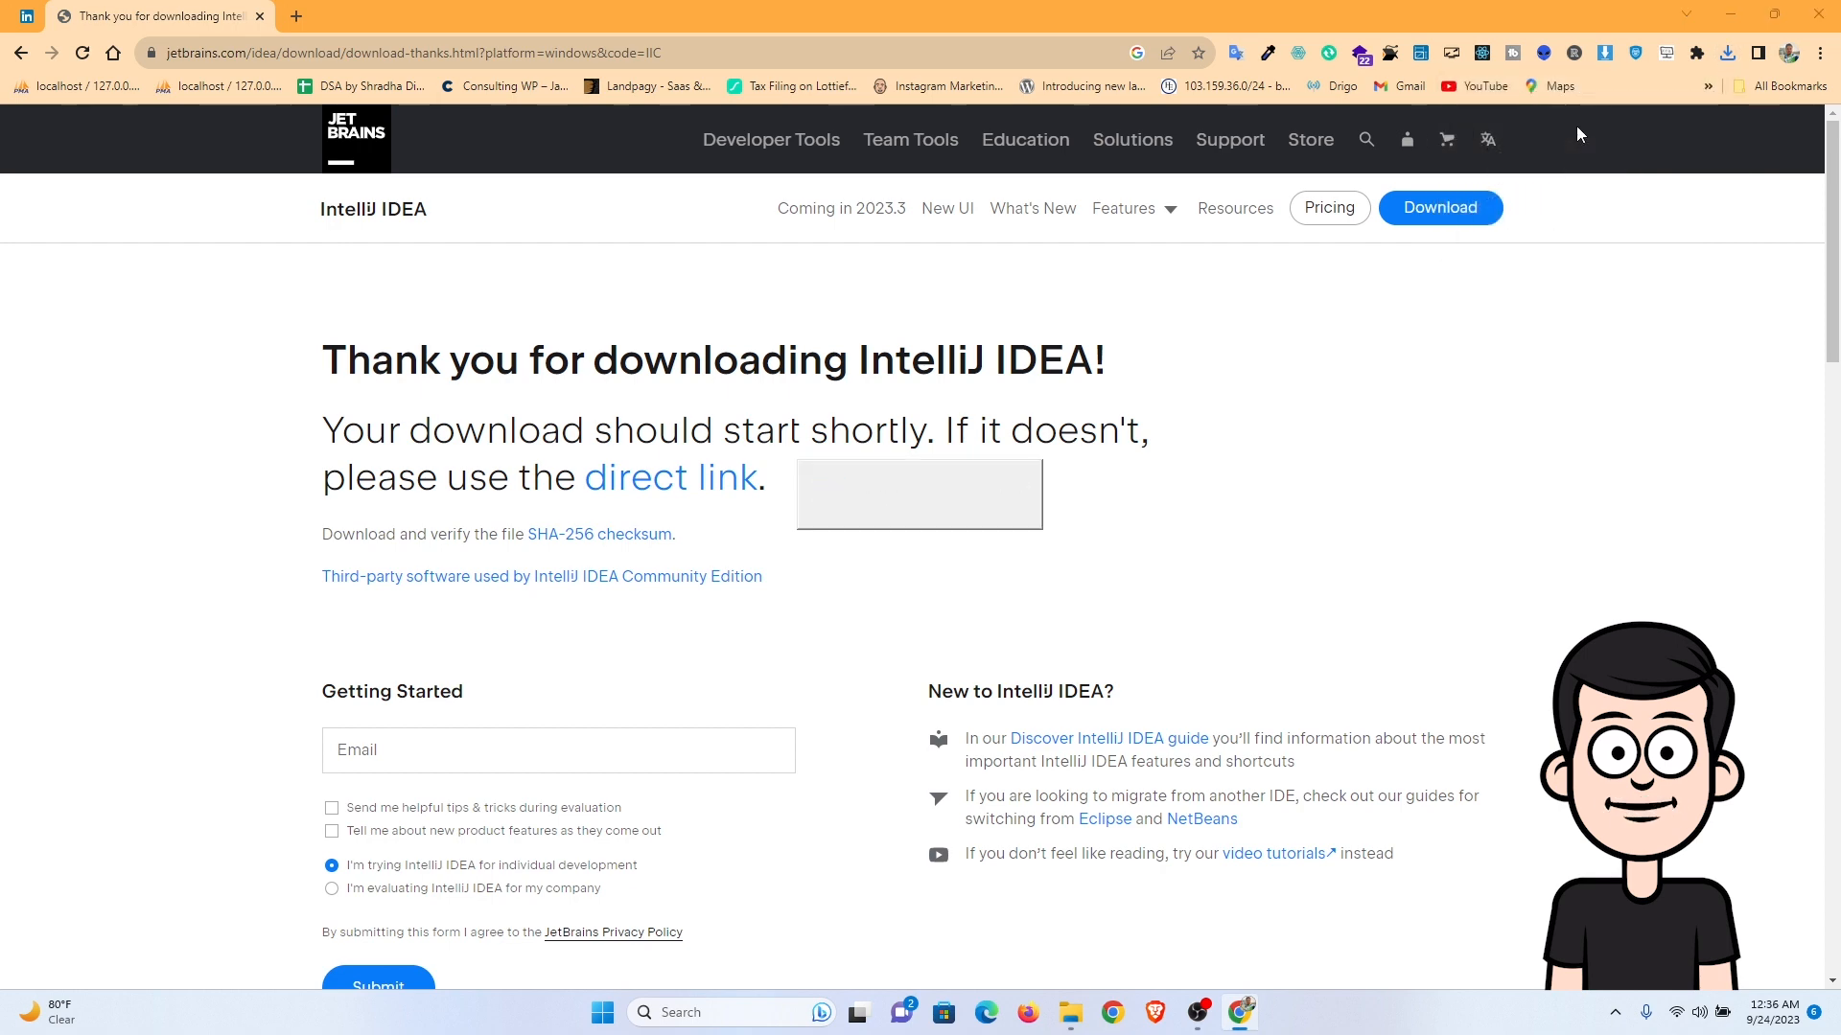
pyautogui.click(1727, 11)
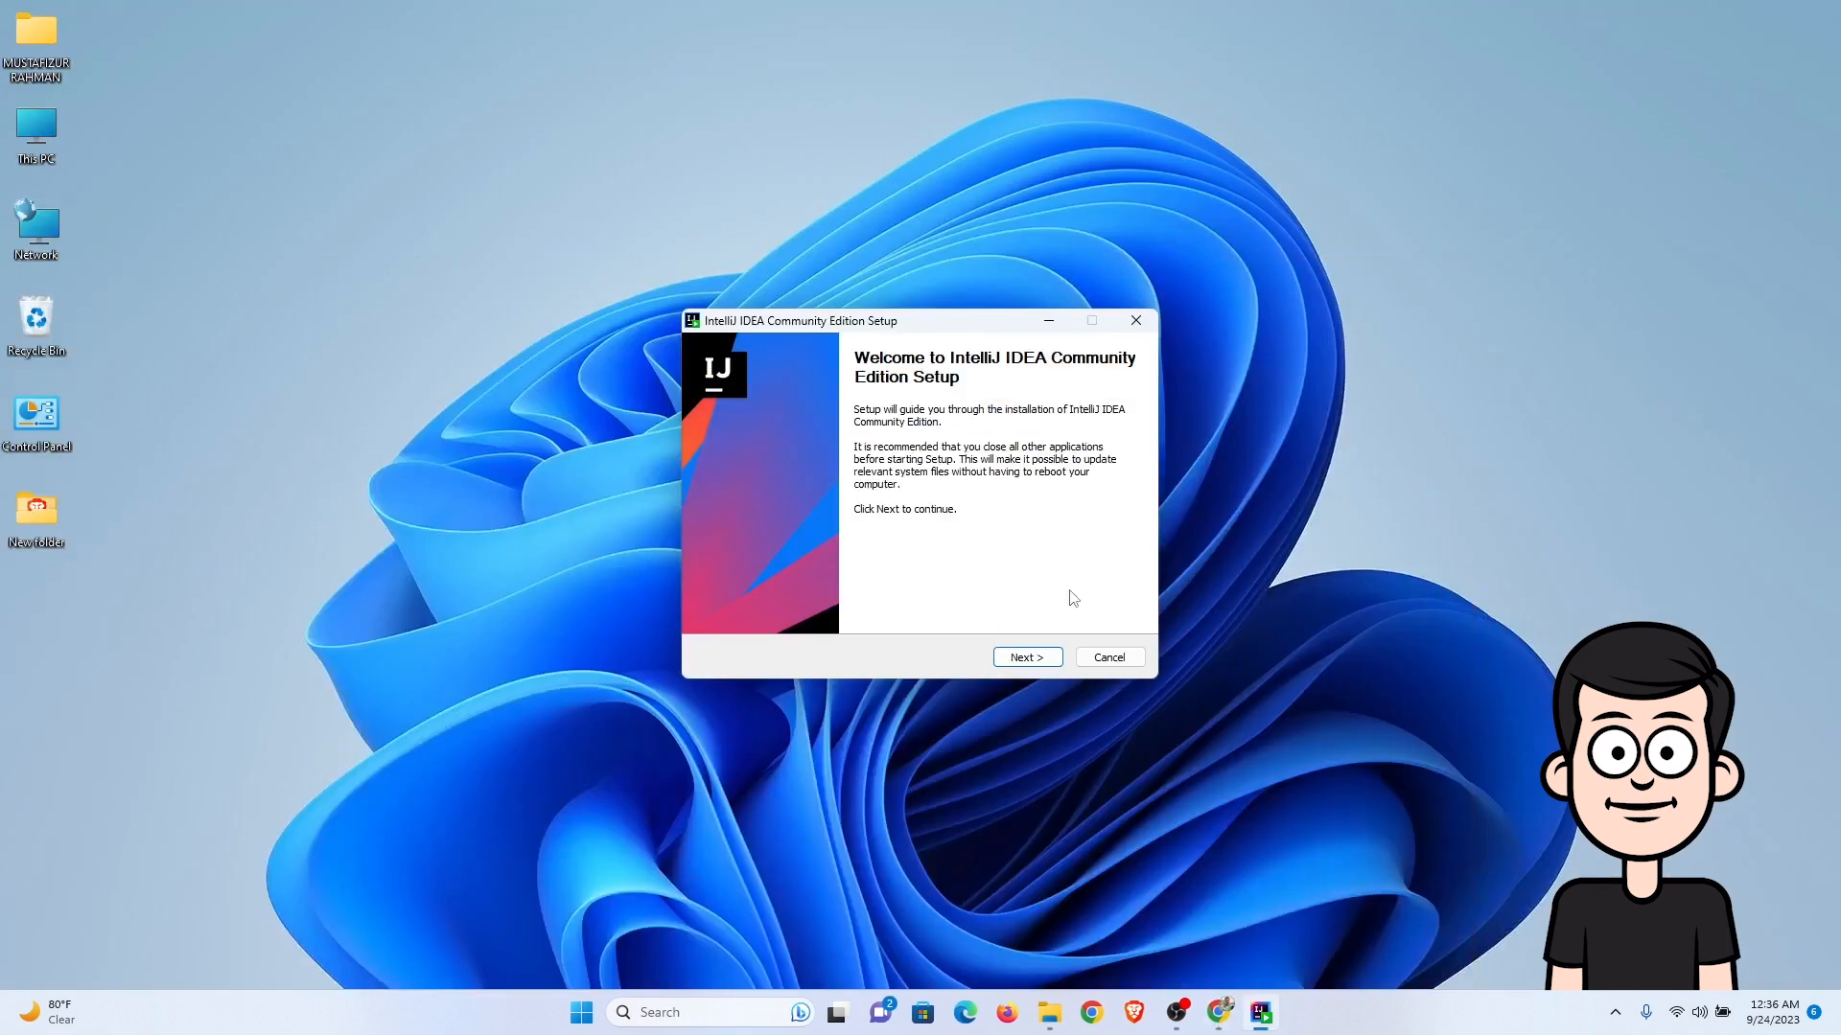
# - Install IntelliJ IDEA Community Edition in the default destination folder with a desktop shortcut and the JetBrains Start Menu folder, and finish the setup
pyautogui.click(1027, 657)
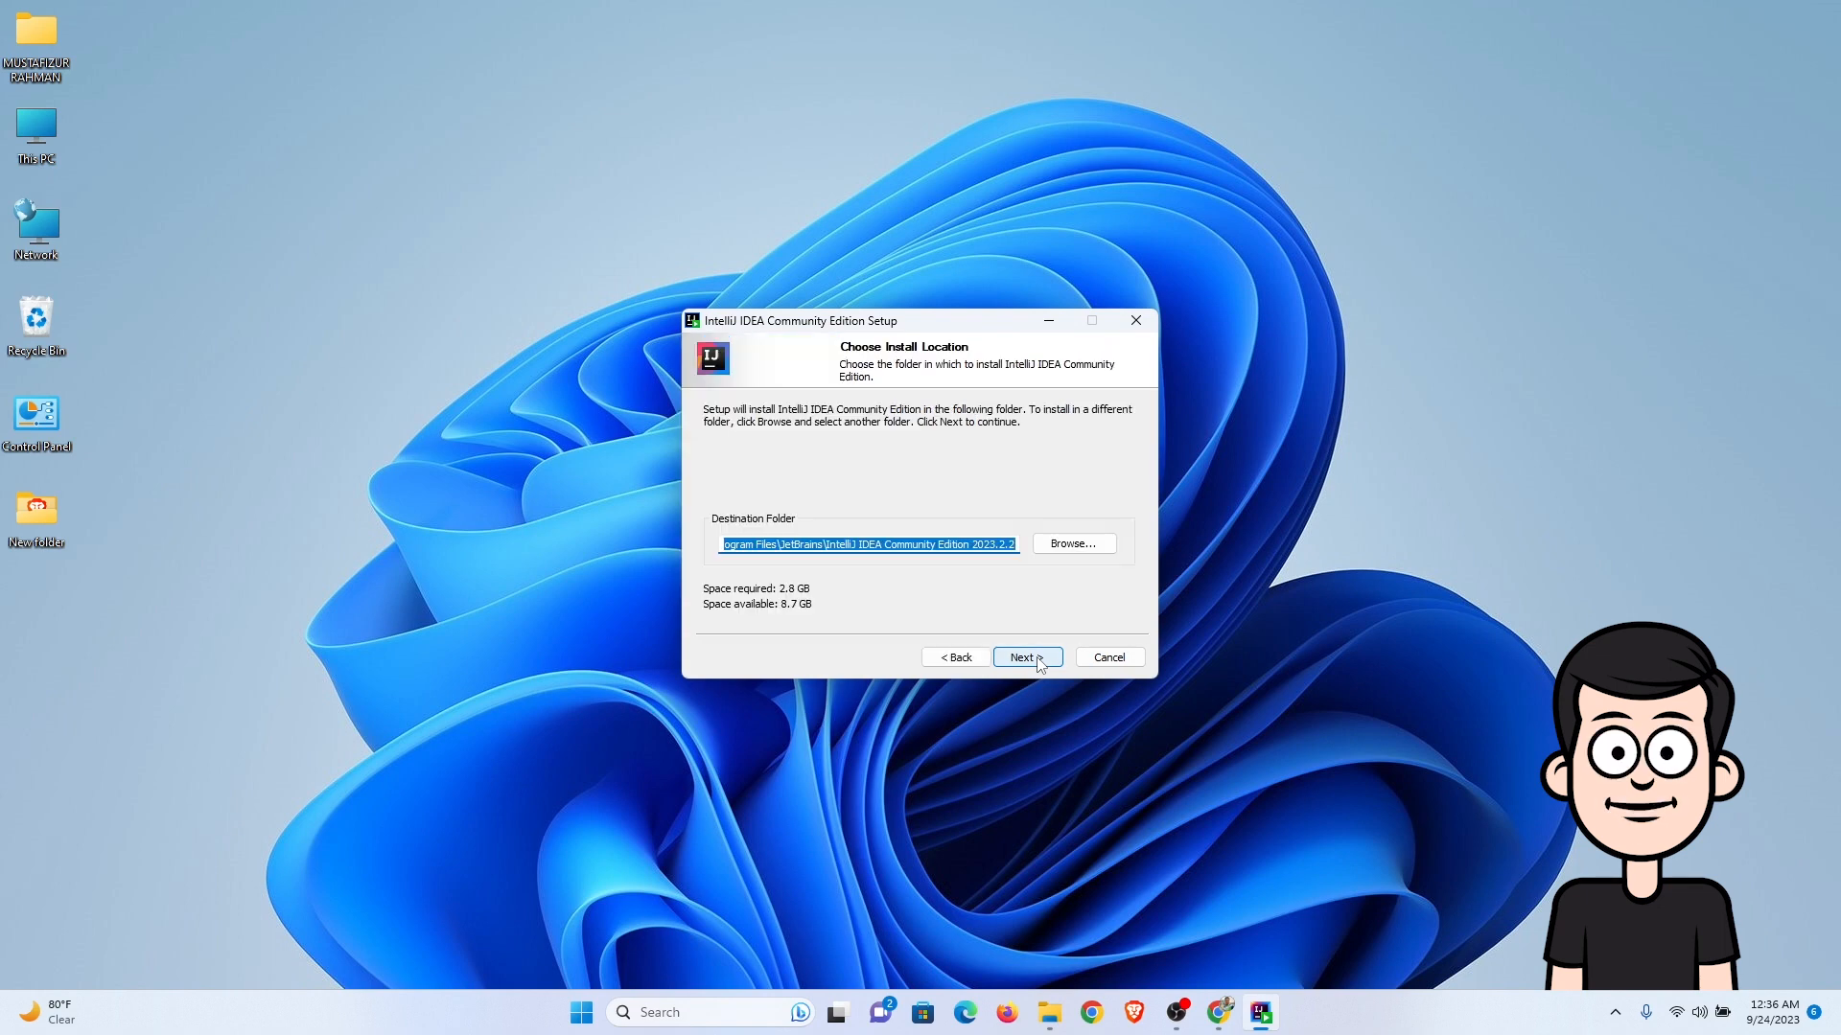
pyautogui.click(1038, 661)
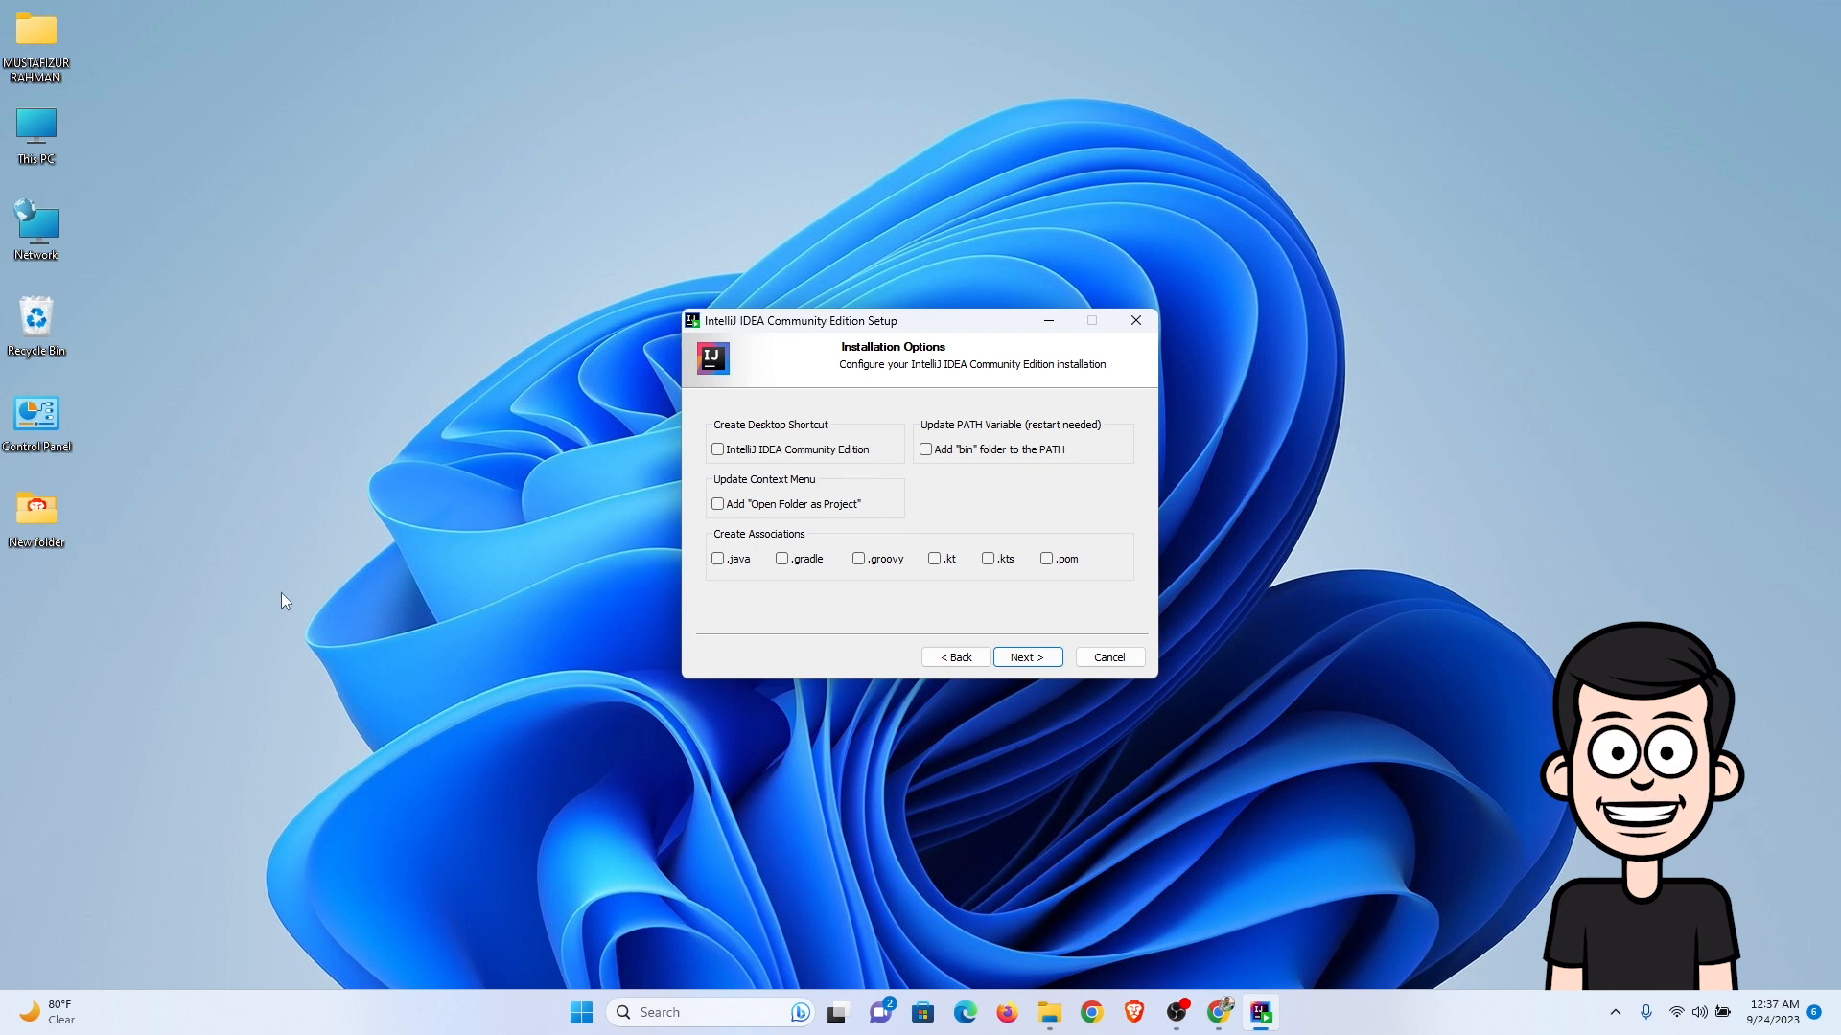
pyautogui.click(718, 450)
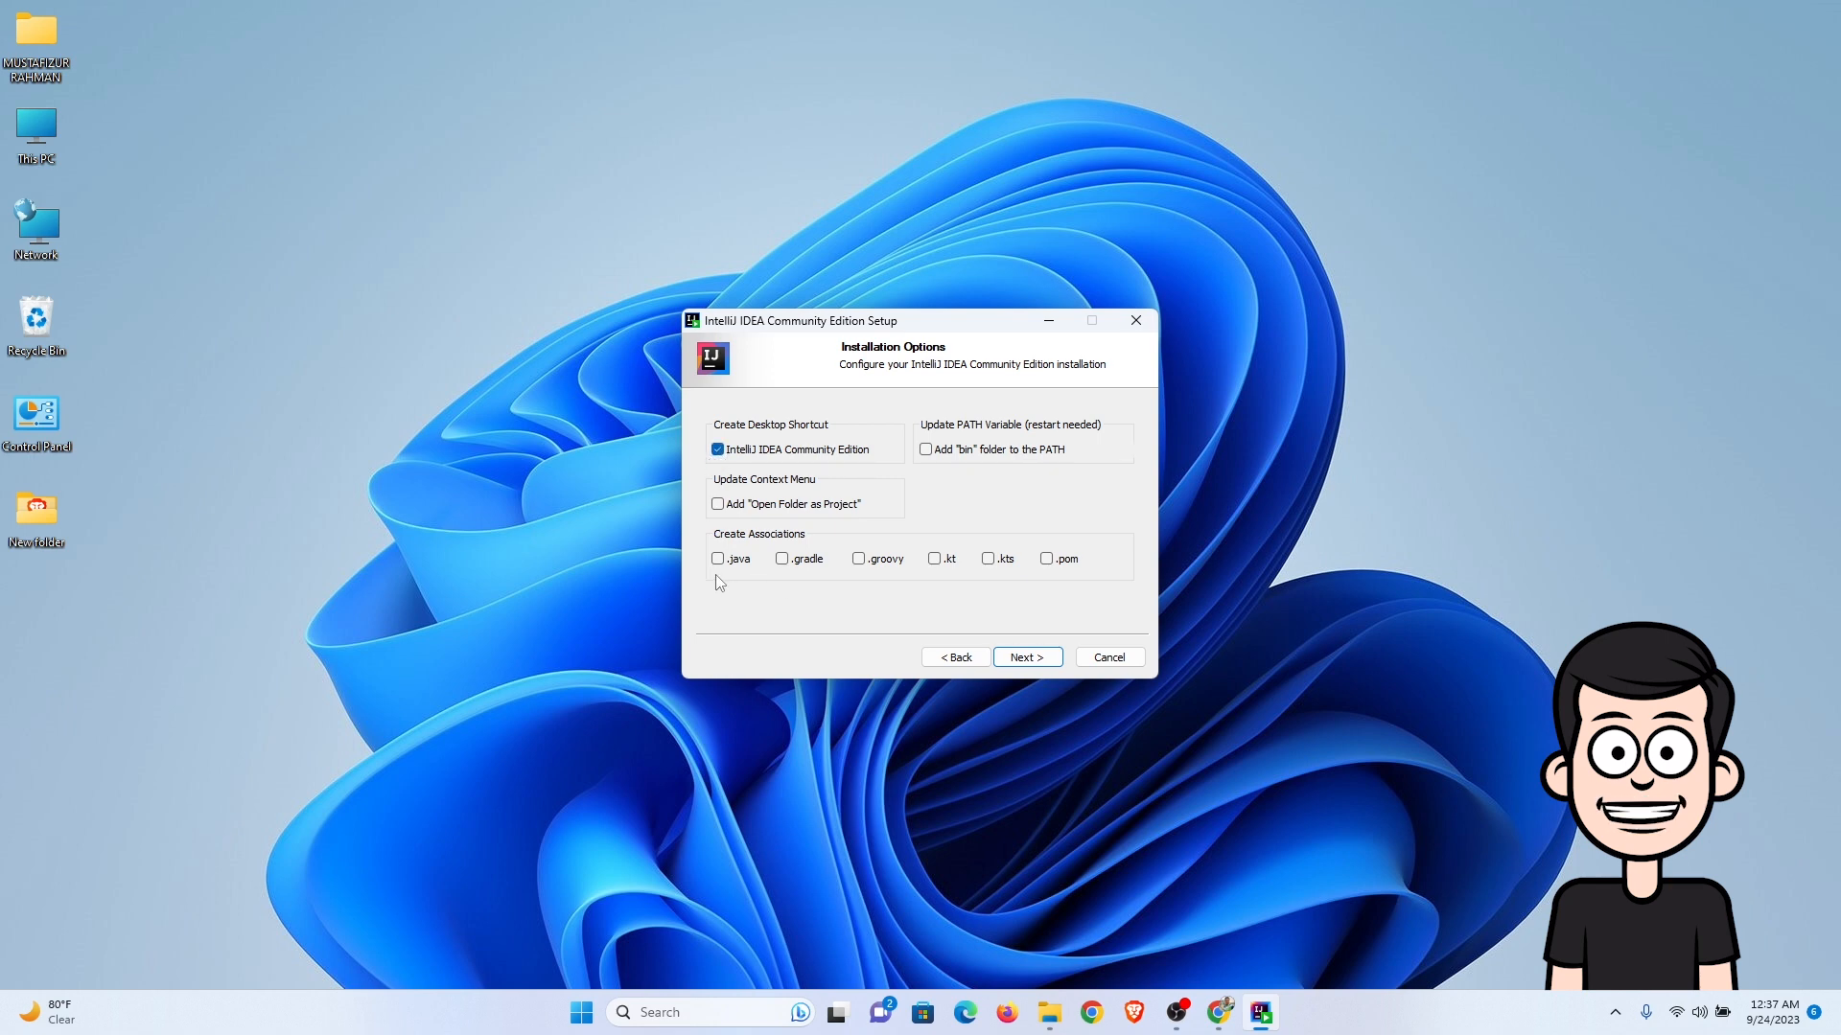
pyautogui.click(1039, 658)
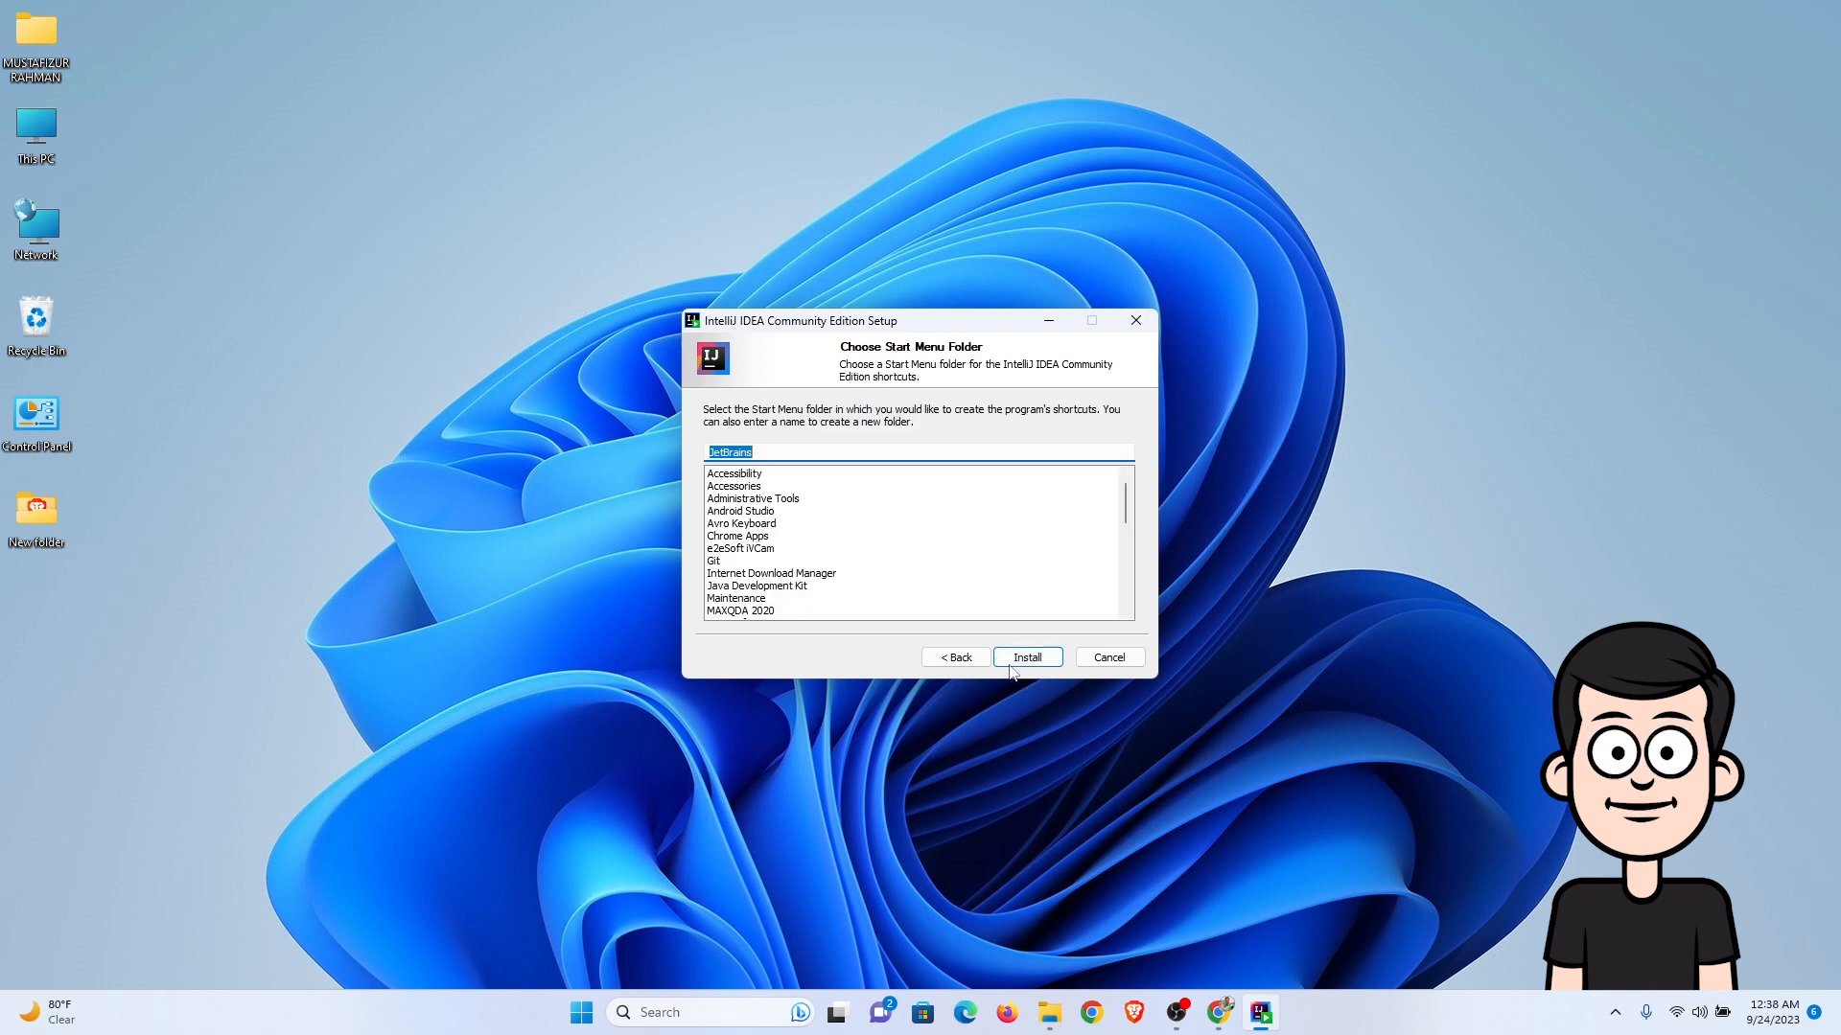
pyautogui.click(1034, 664)
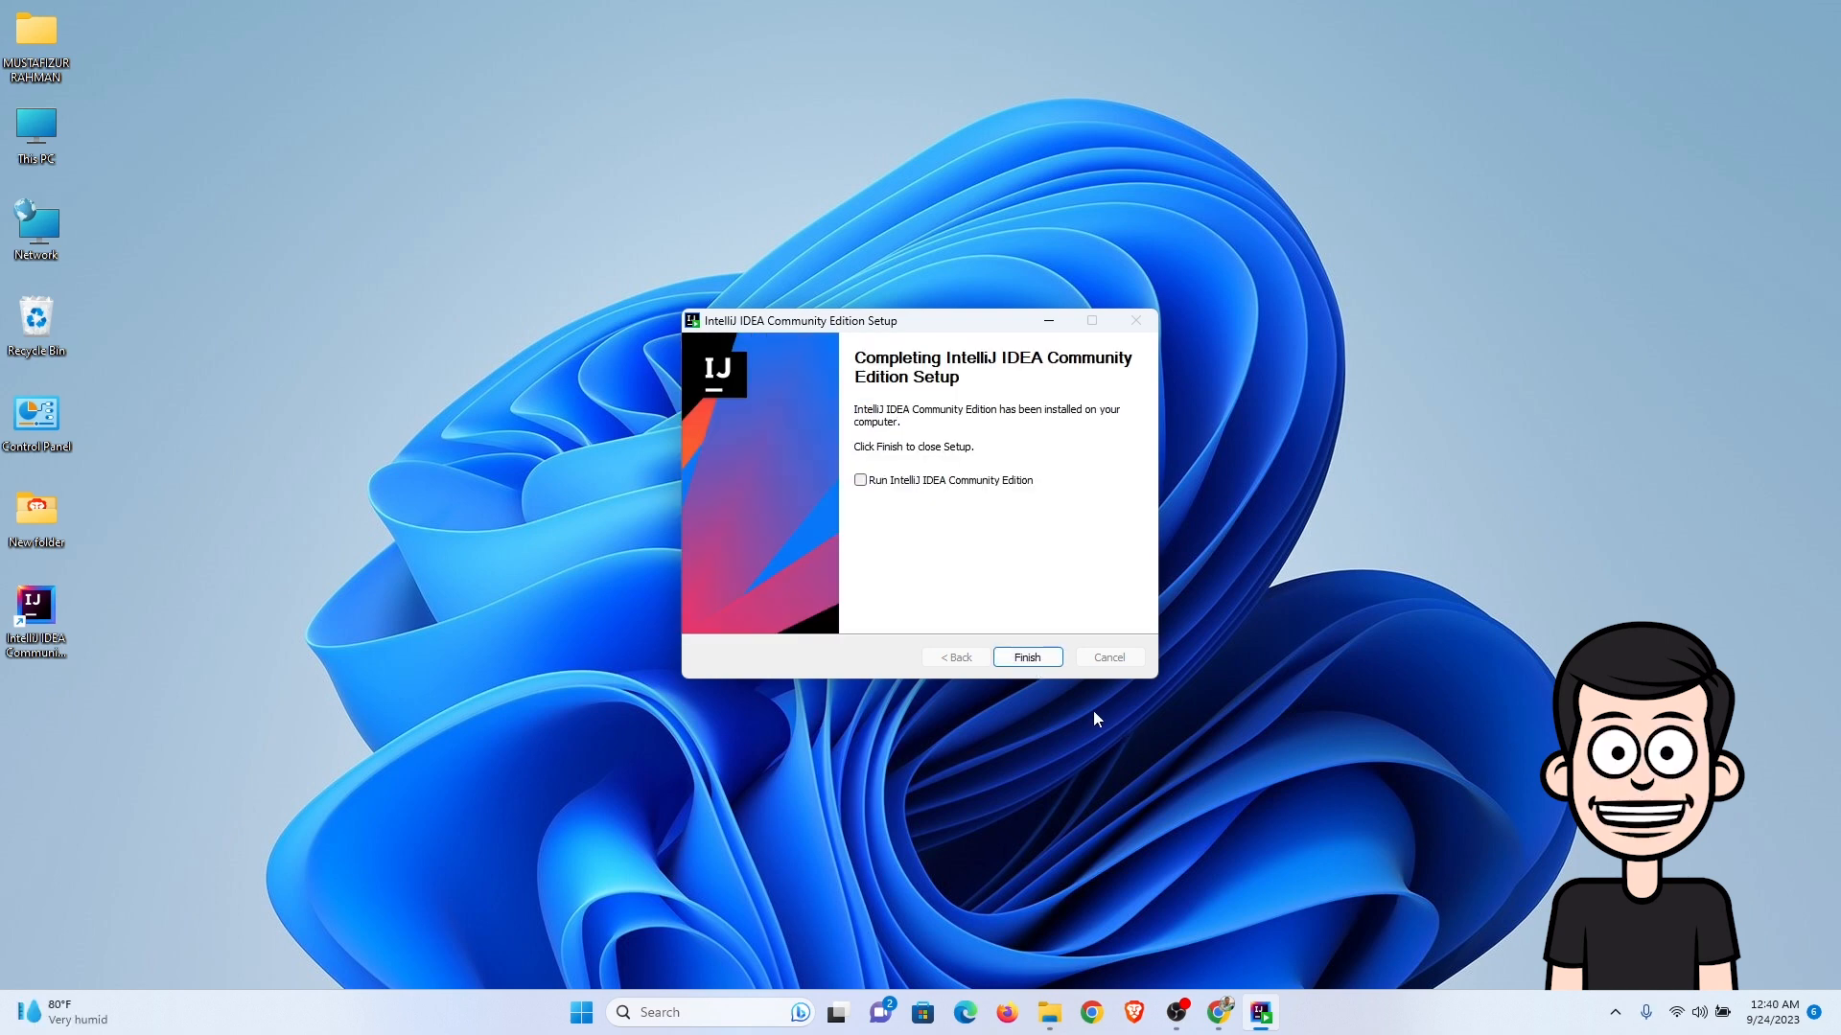
pyautogui.click(1039, 661)
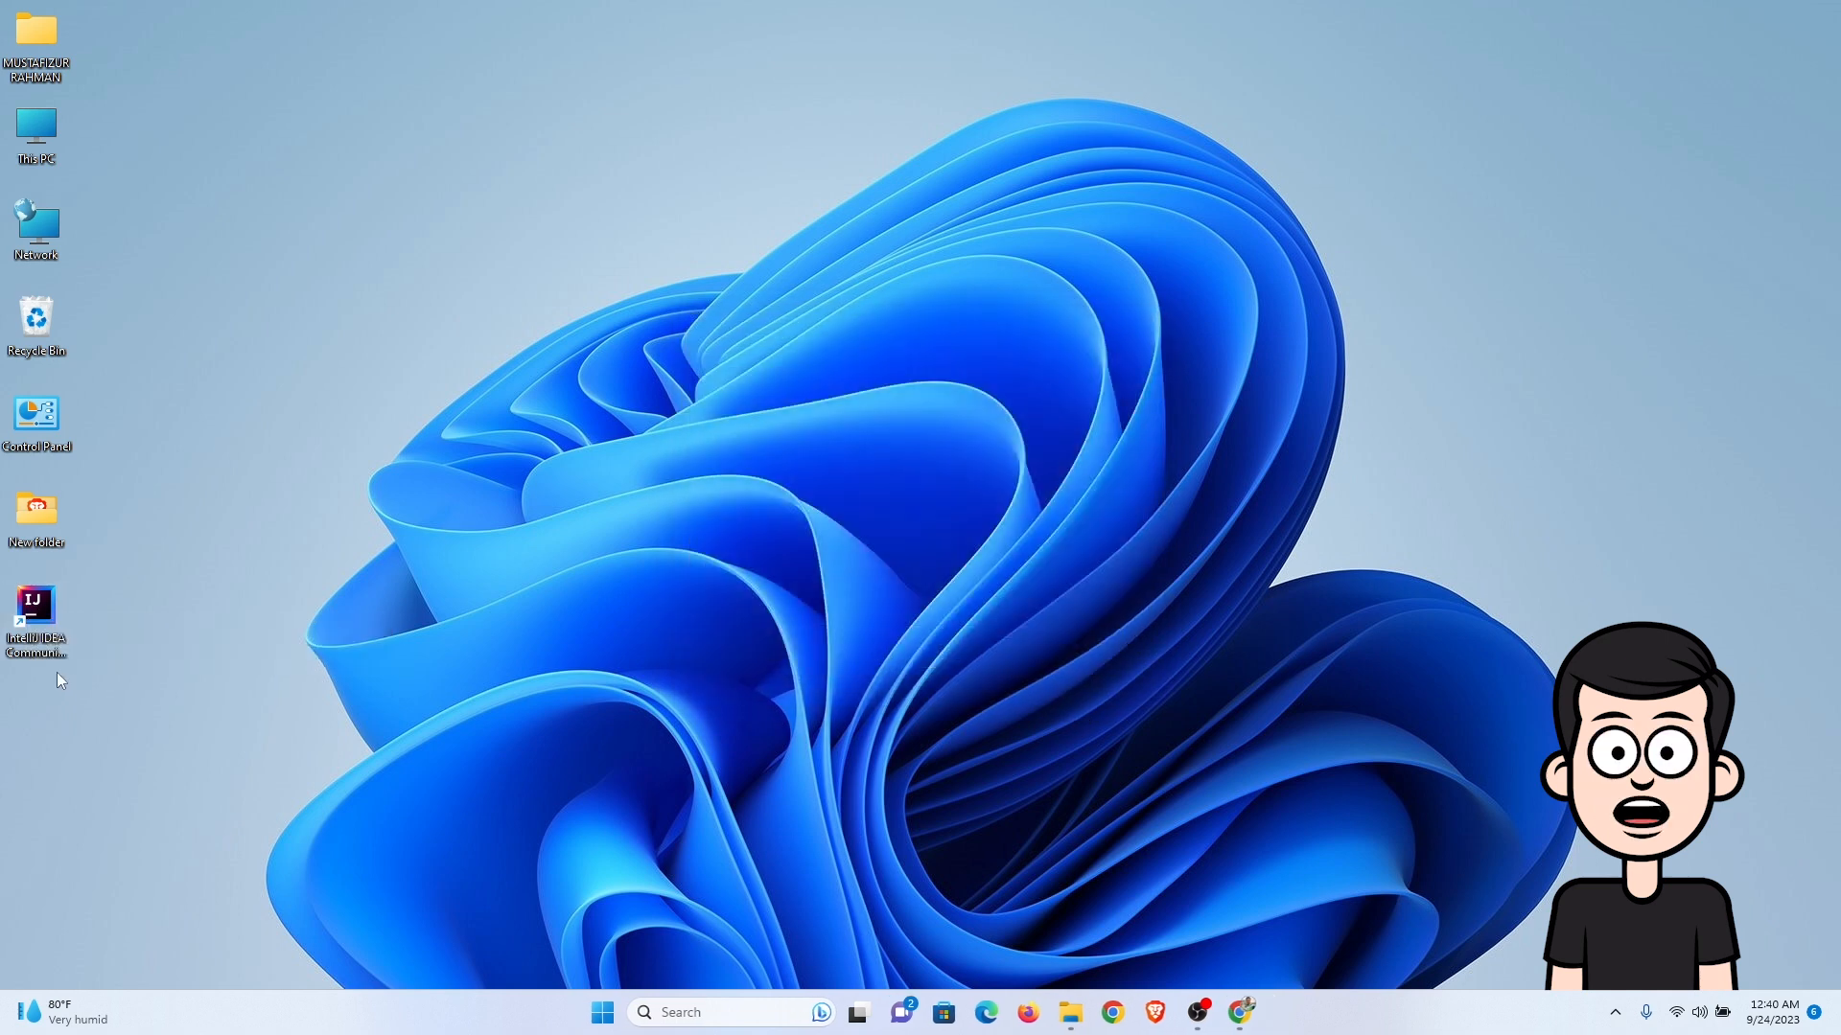
# - Launch IntelliJ IDEA from the desktop without importing settings, and name the new project softech
pyautogui.click(54, 596)
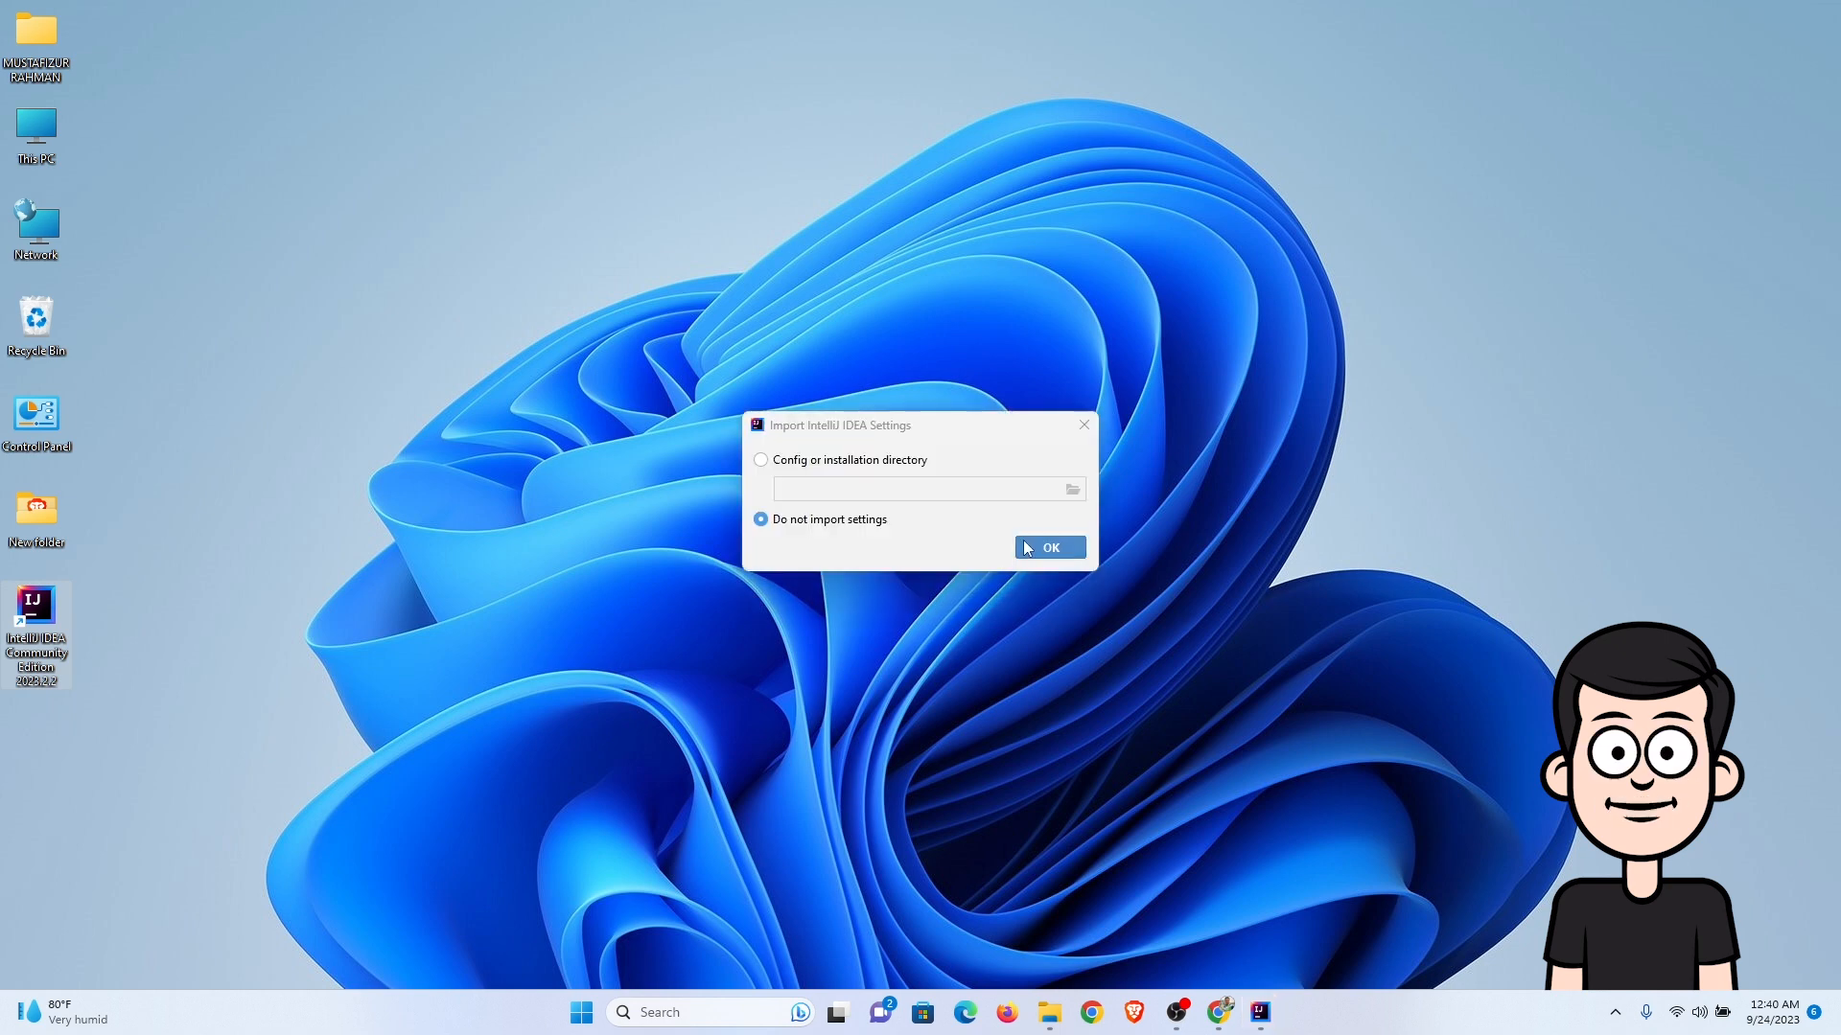
pyautogui.click(1051, 544)
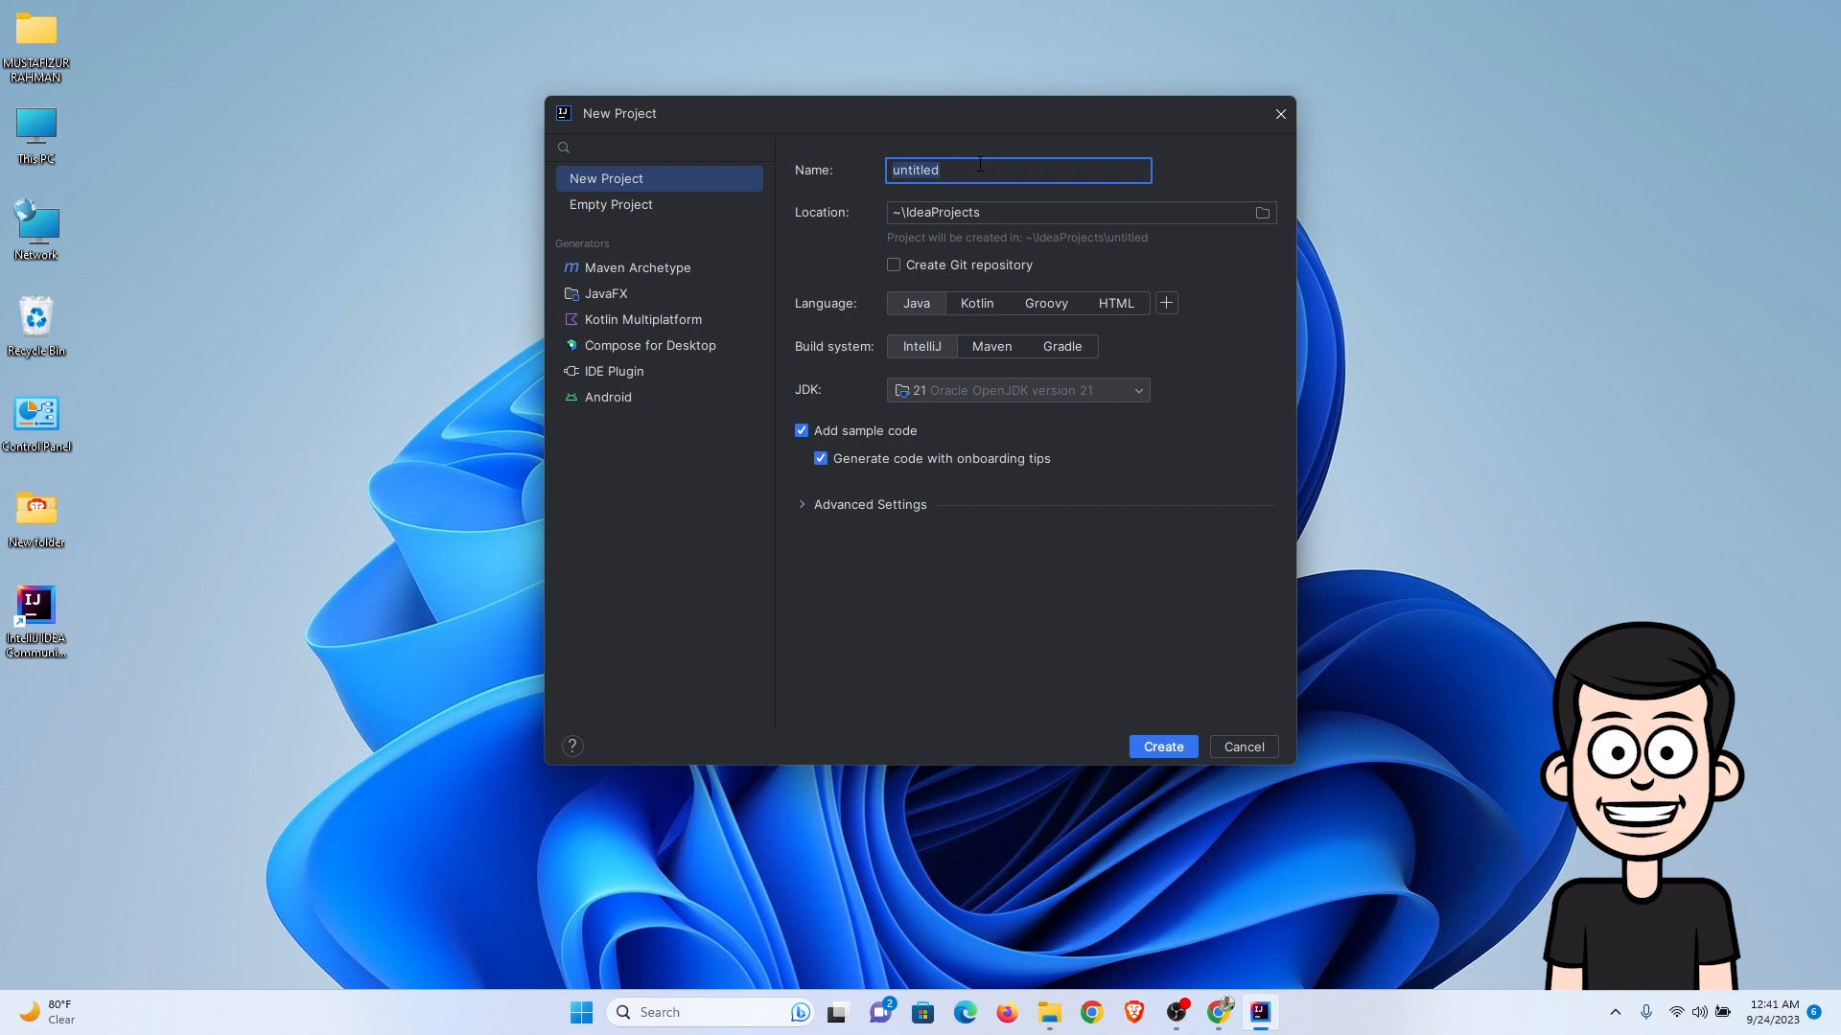
pyautogui.write('softech')
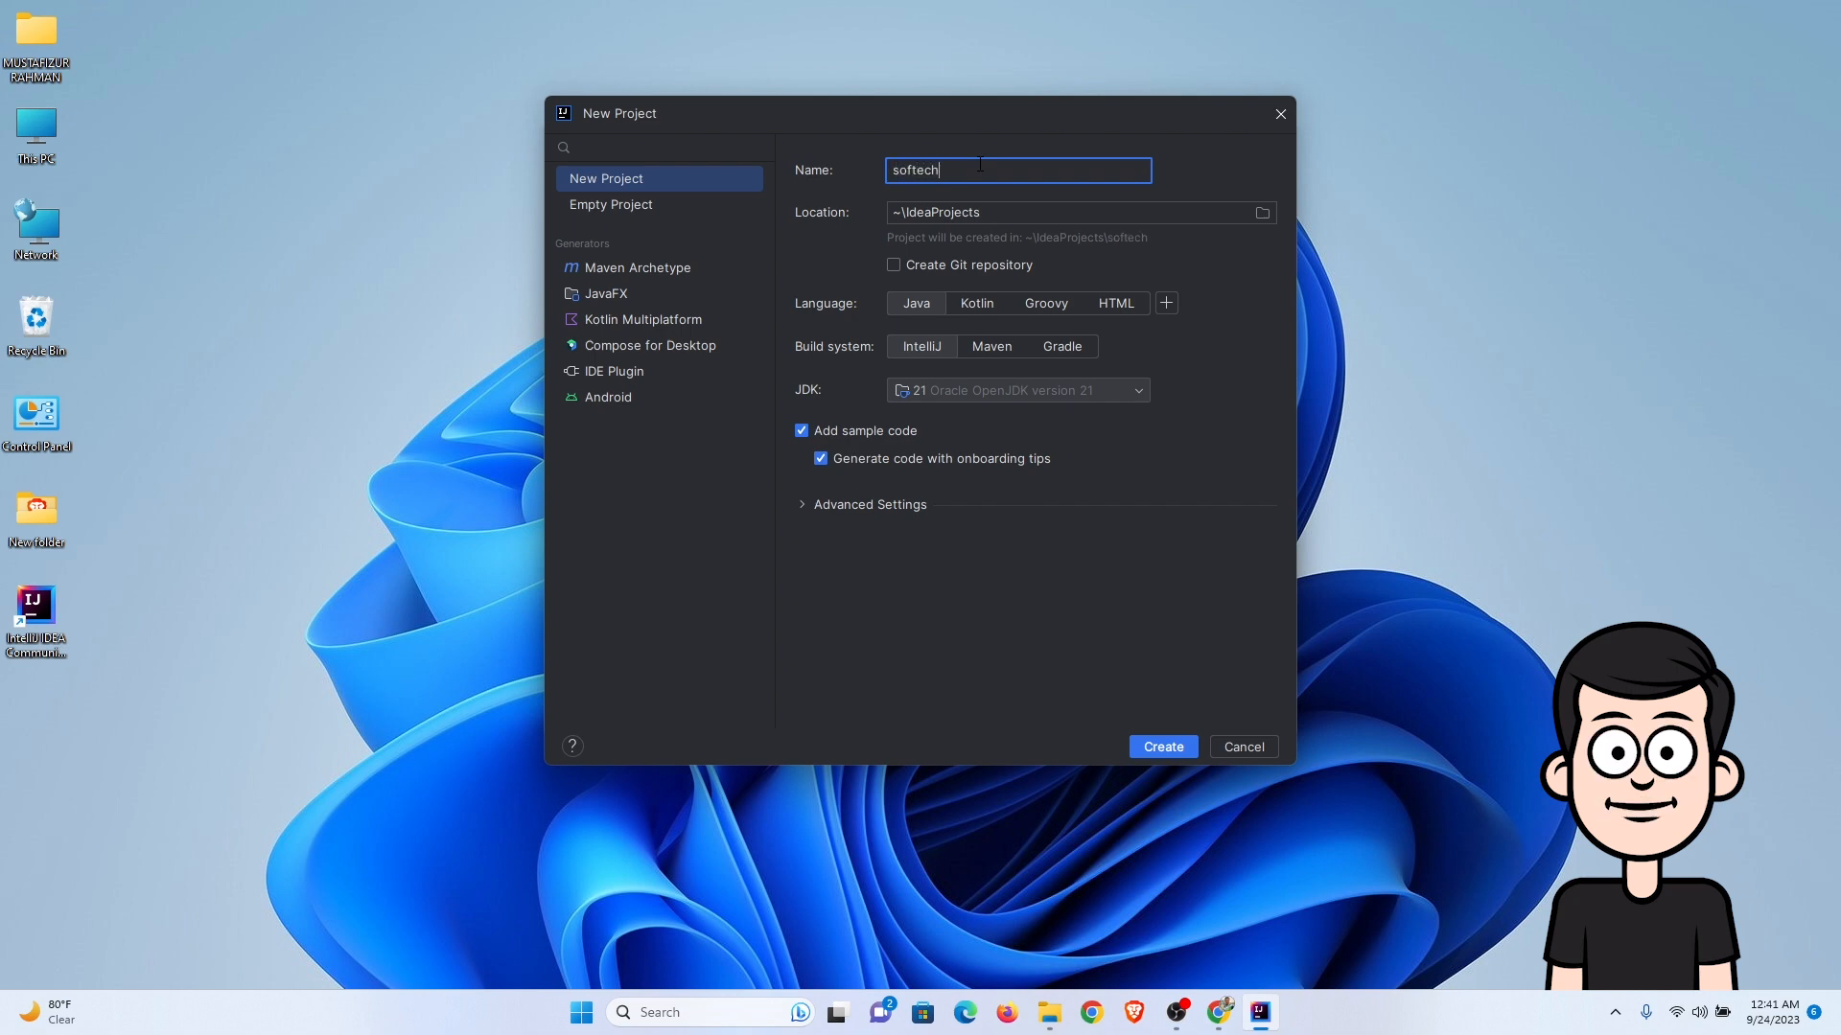
pyautogui.press('Tab')
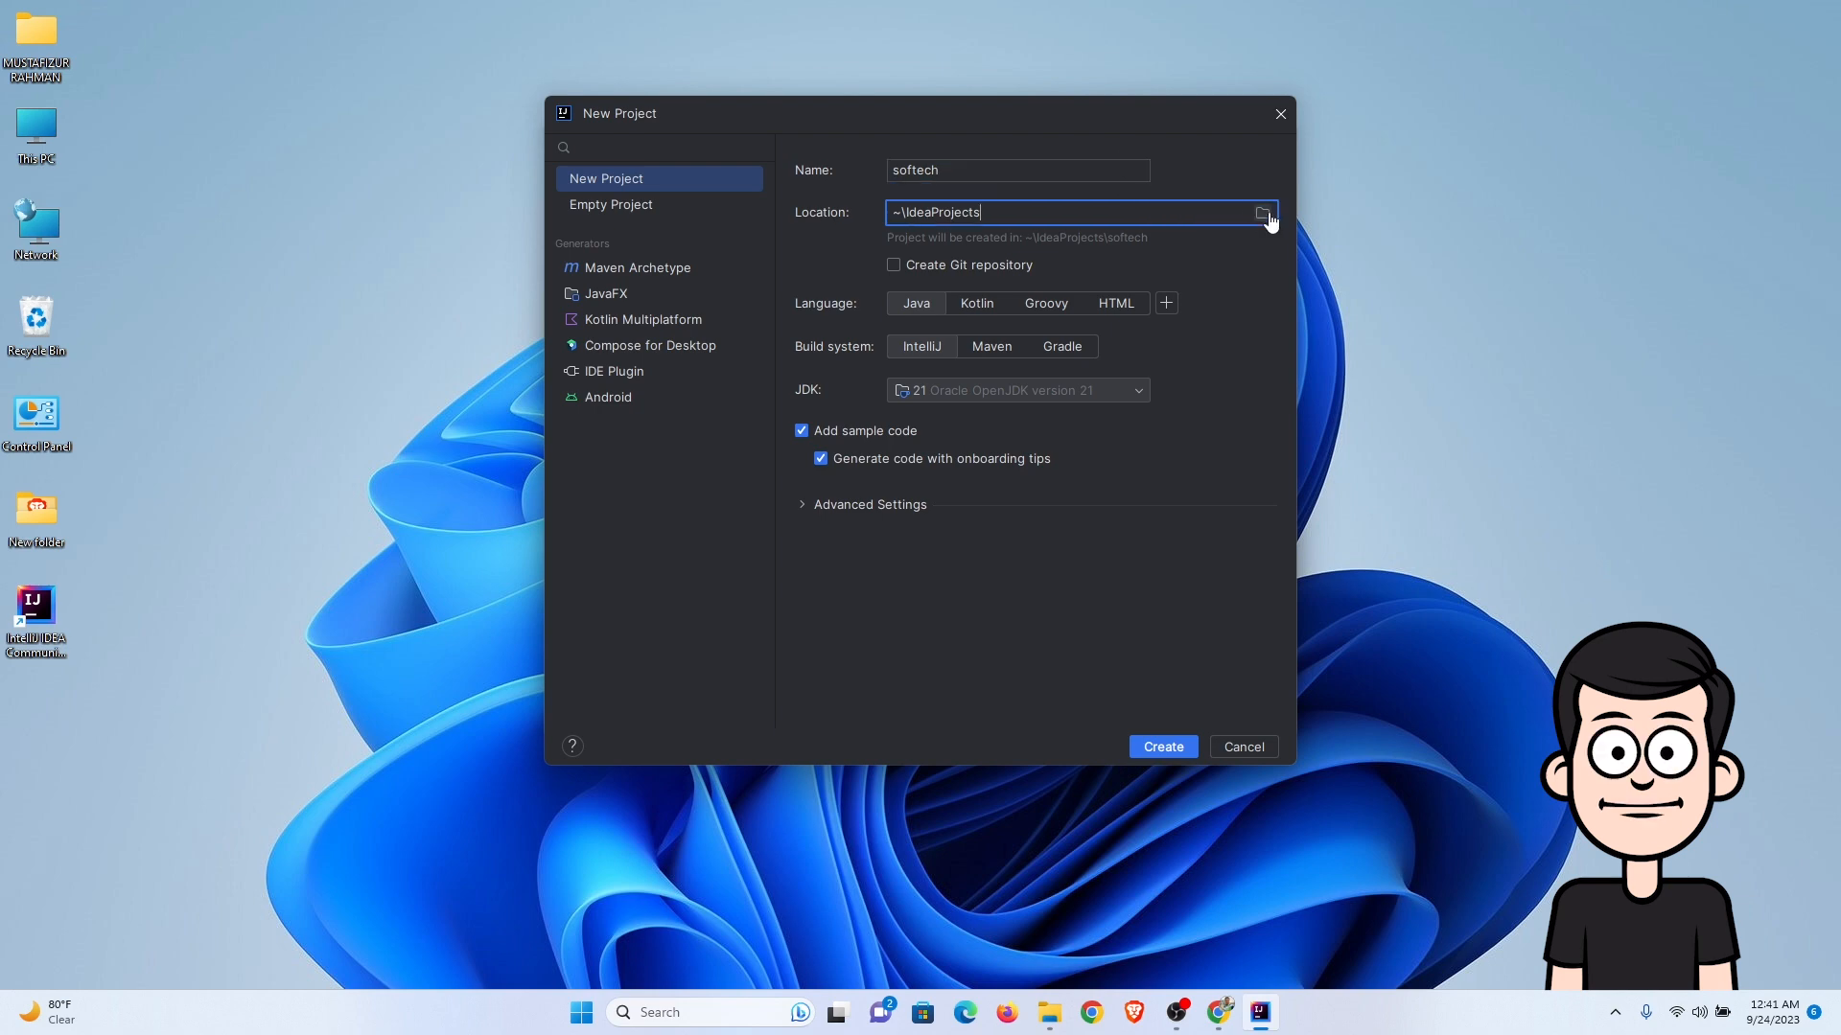
# - Create a new folder named softech on drive D: and set it as the project location
pyautogui.click(1263, 213)
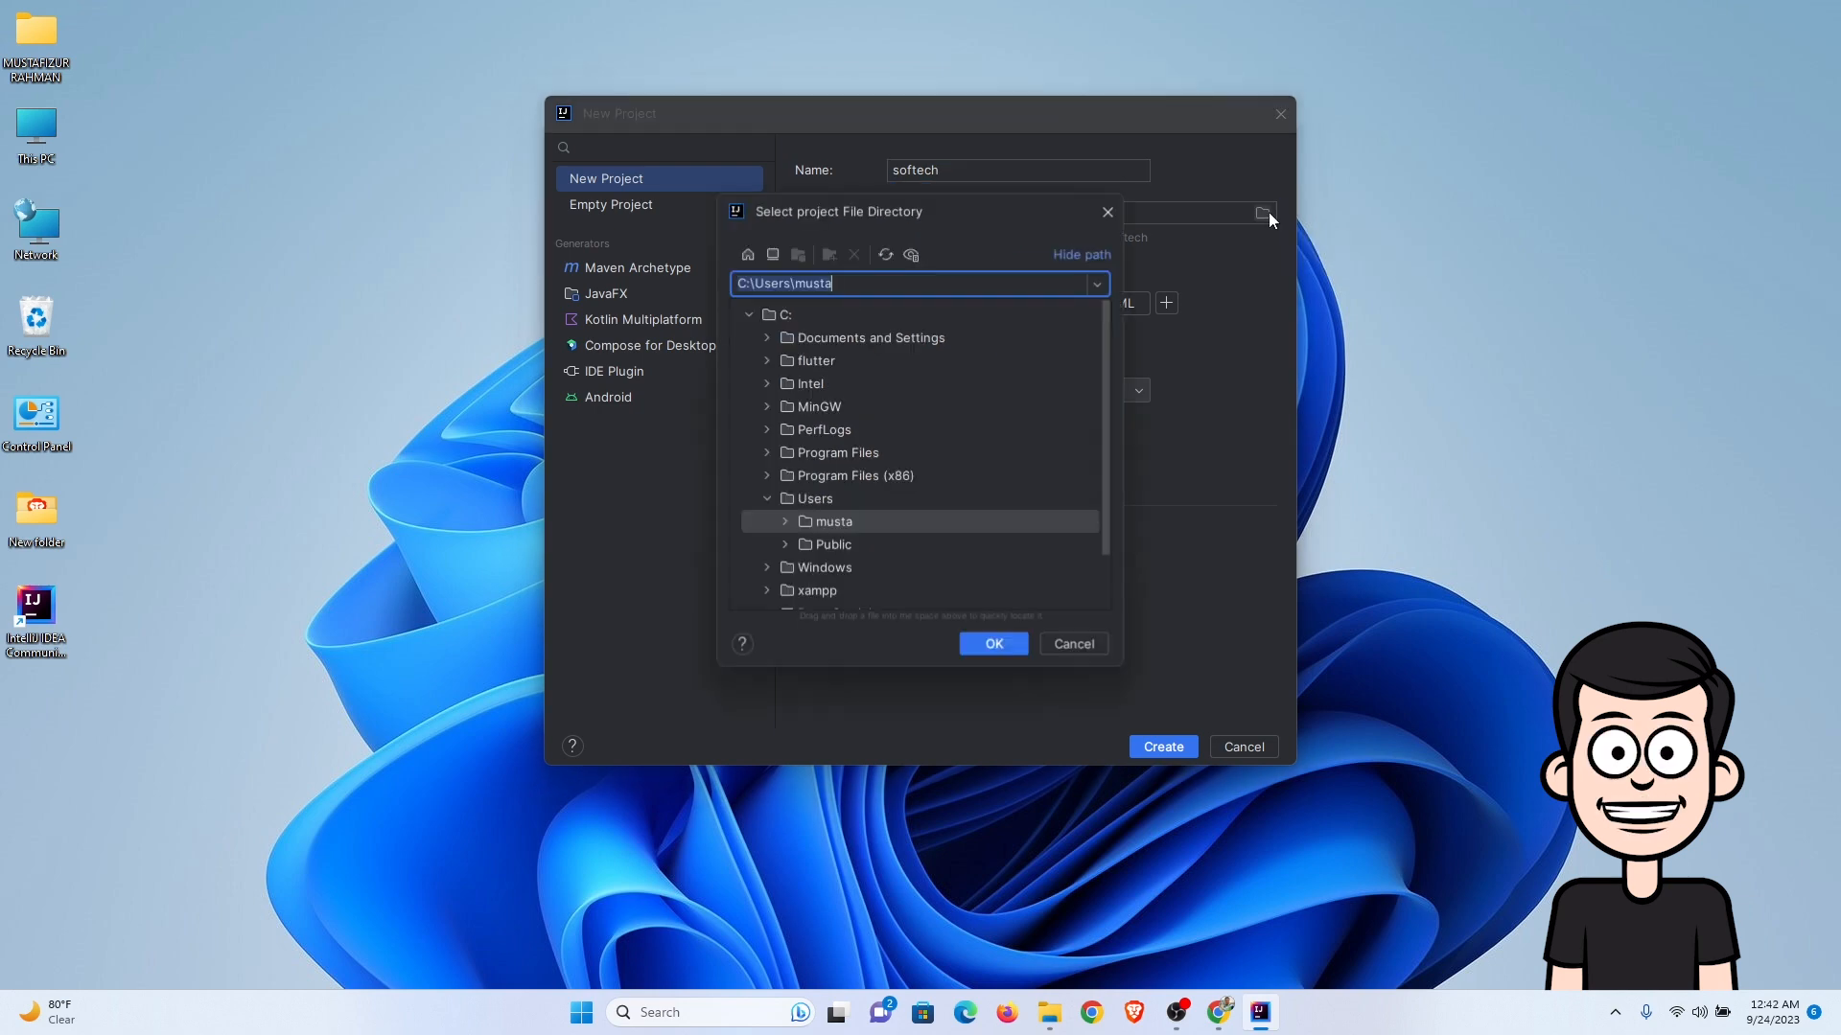
pyautogui.scroll(-2, 915, 402)
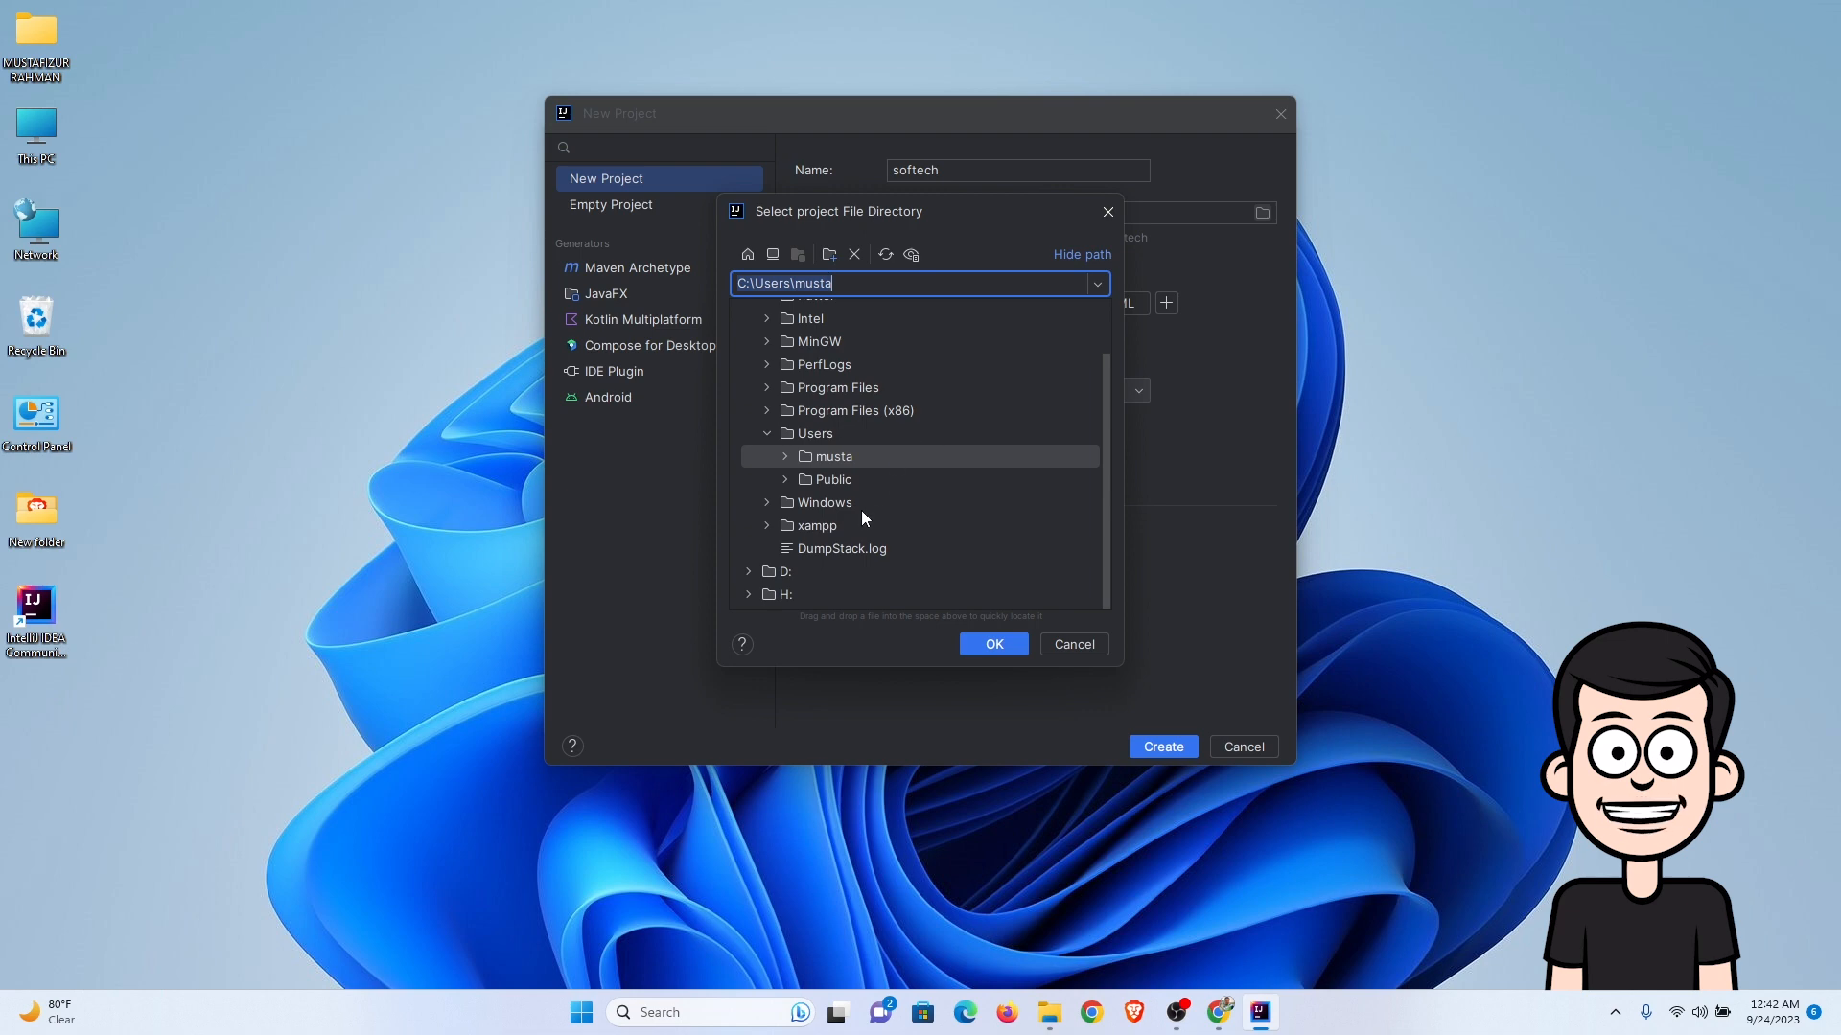
pyautogui.click(749, 571)
pyautogui.scroll(-3, 895, 552)
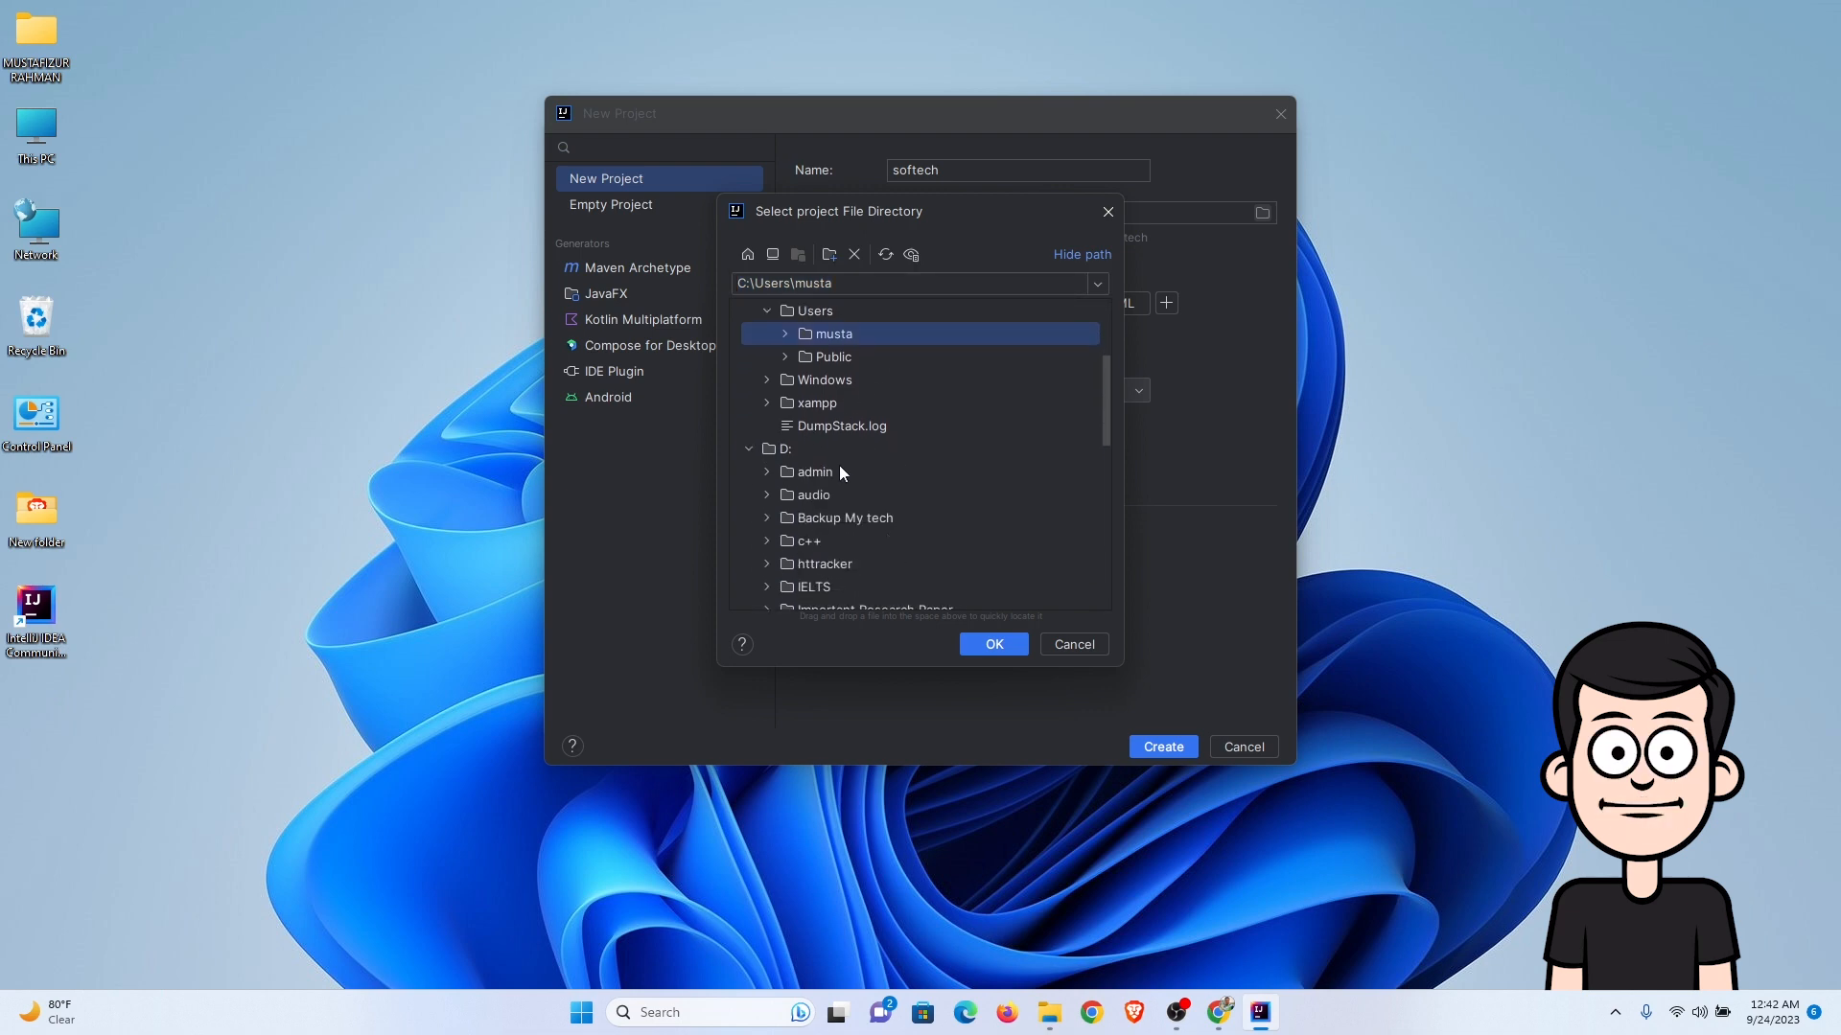
pyautogui.click(790, 451)
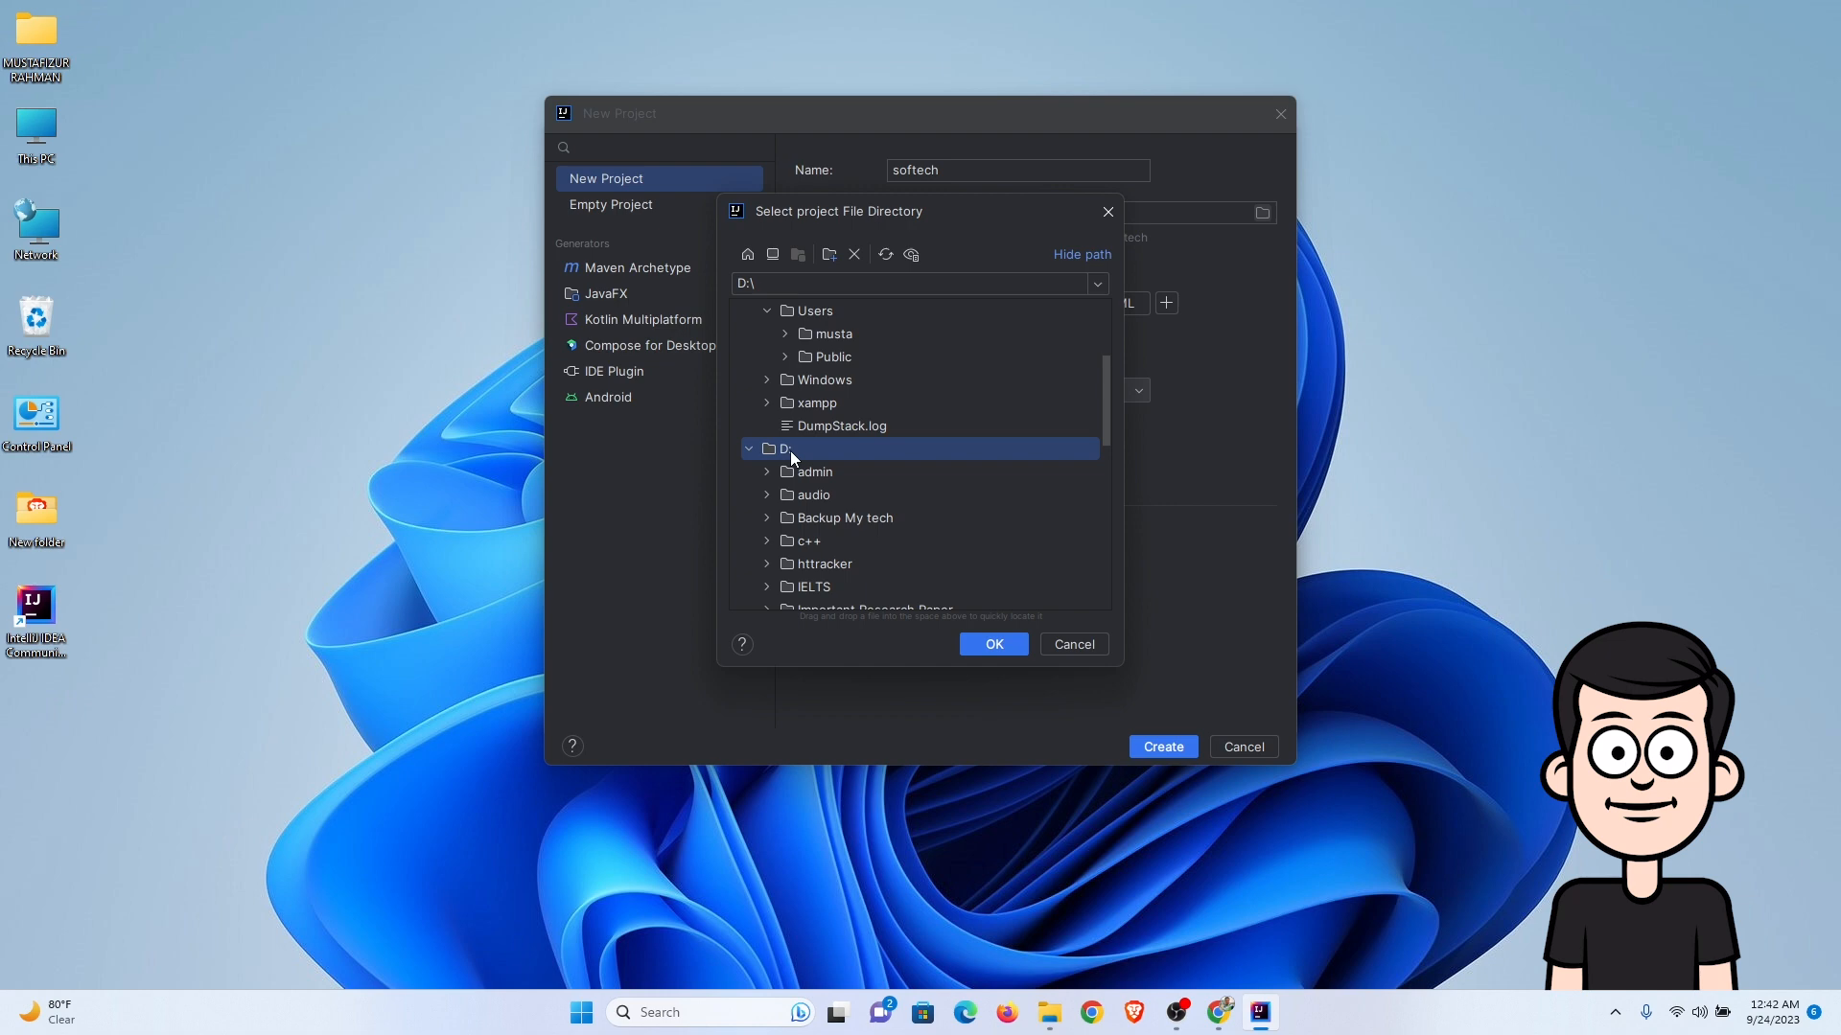
pyautogui.click(828, 255)
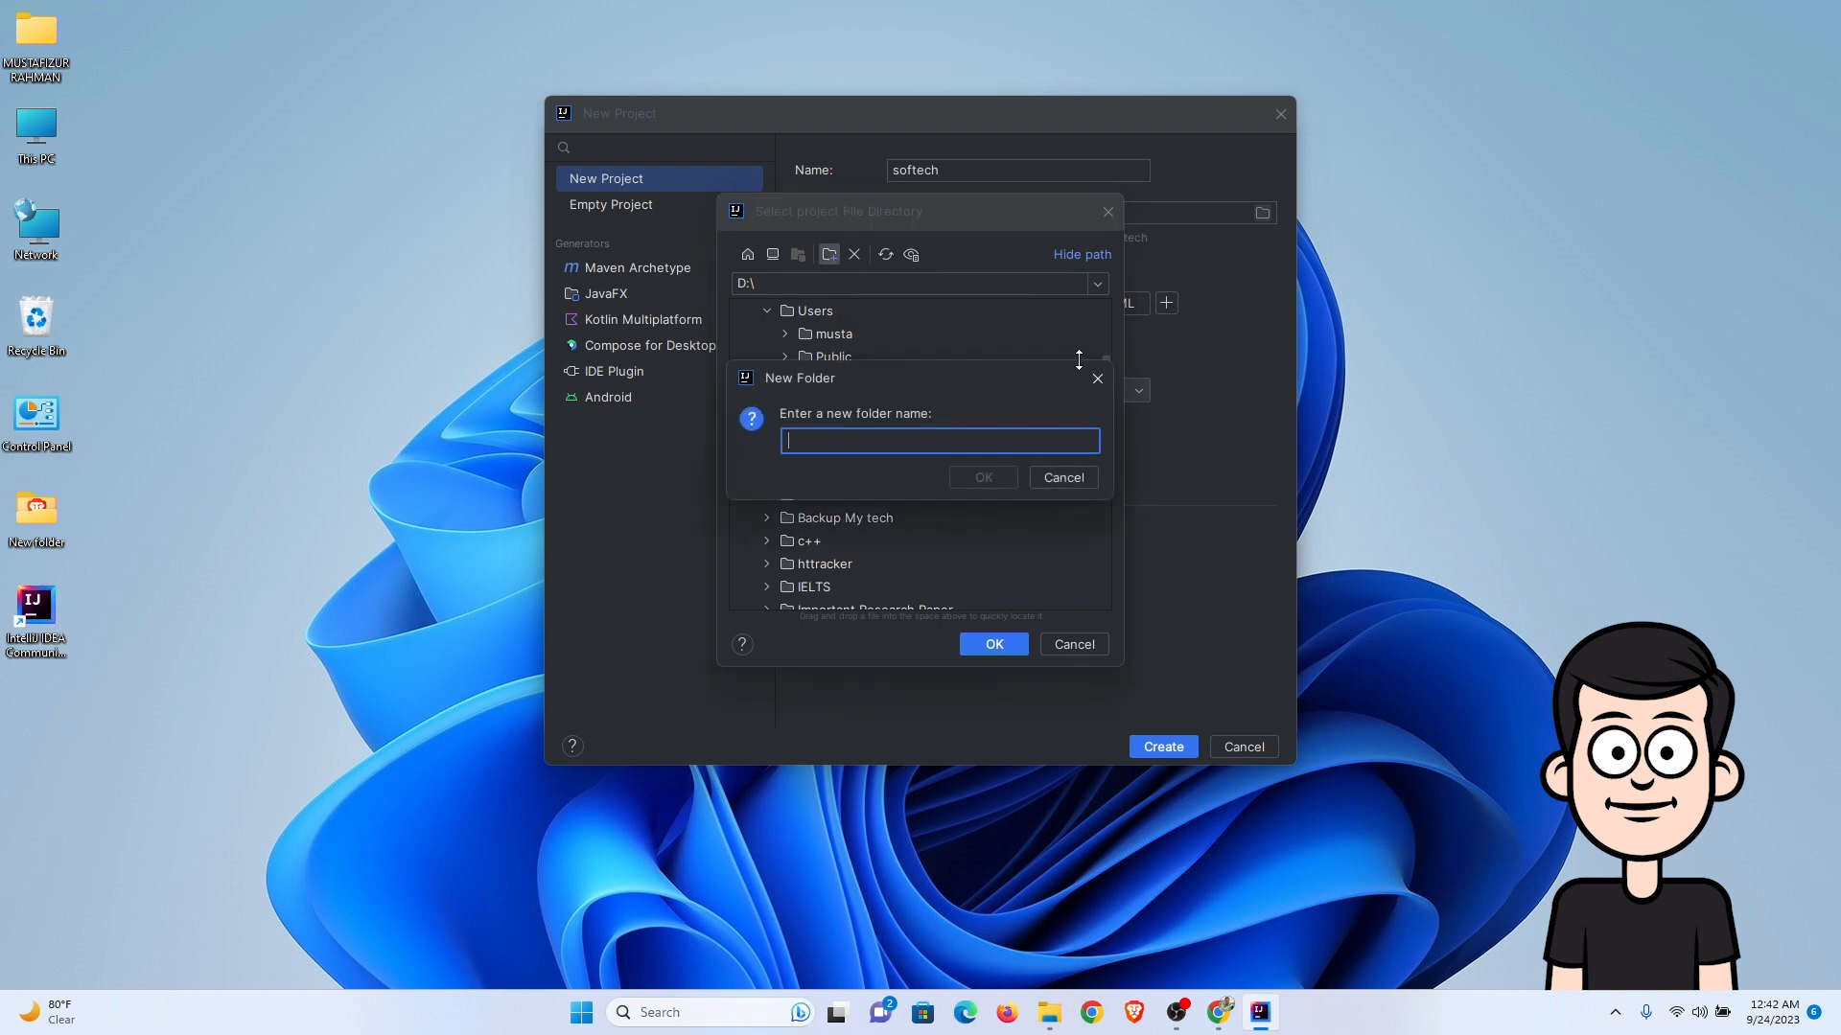
pyautogui.write('softec')
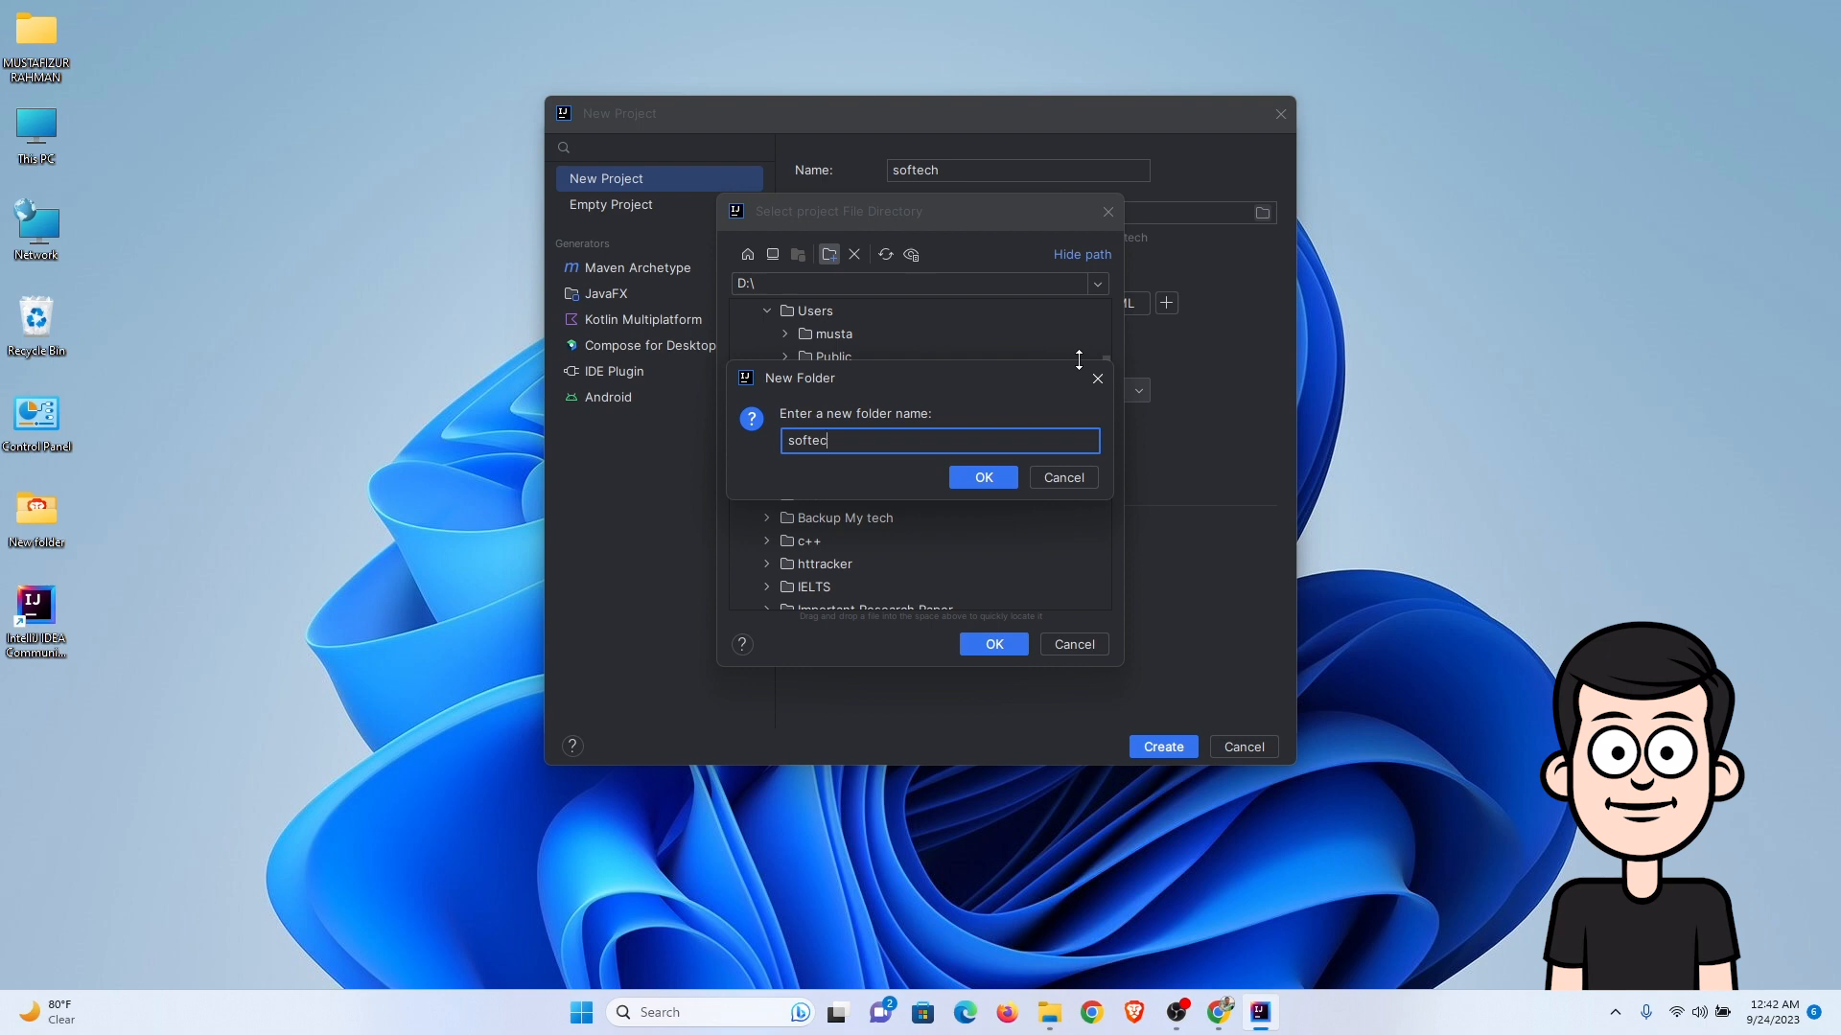
pyautogui.write('h')
pyautogui.press('Return')
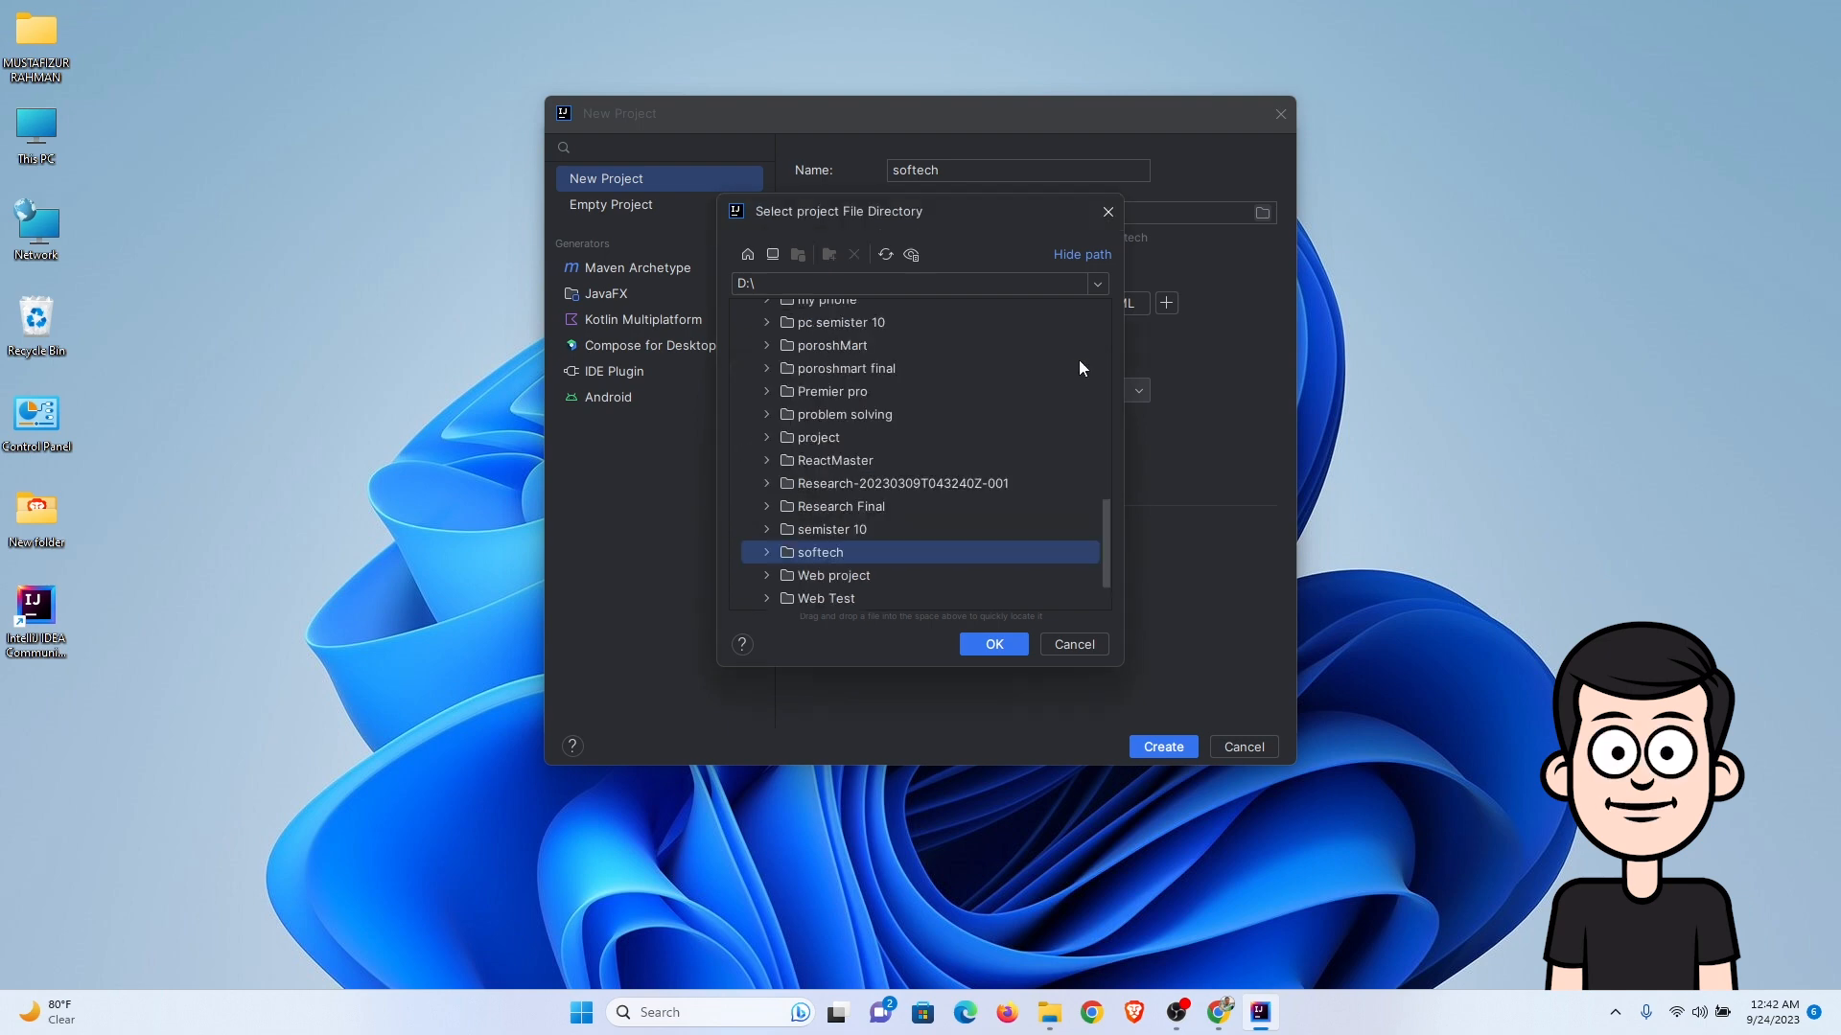
pyautogui.click(994, 644)
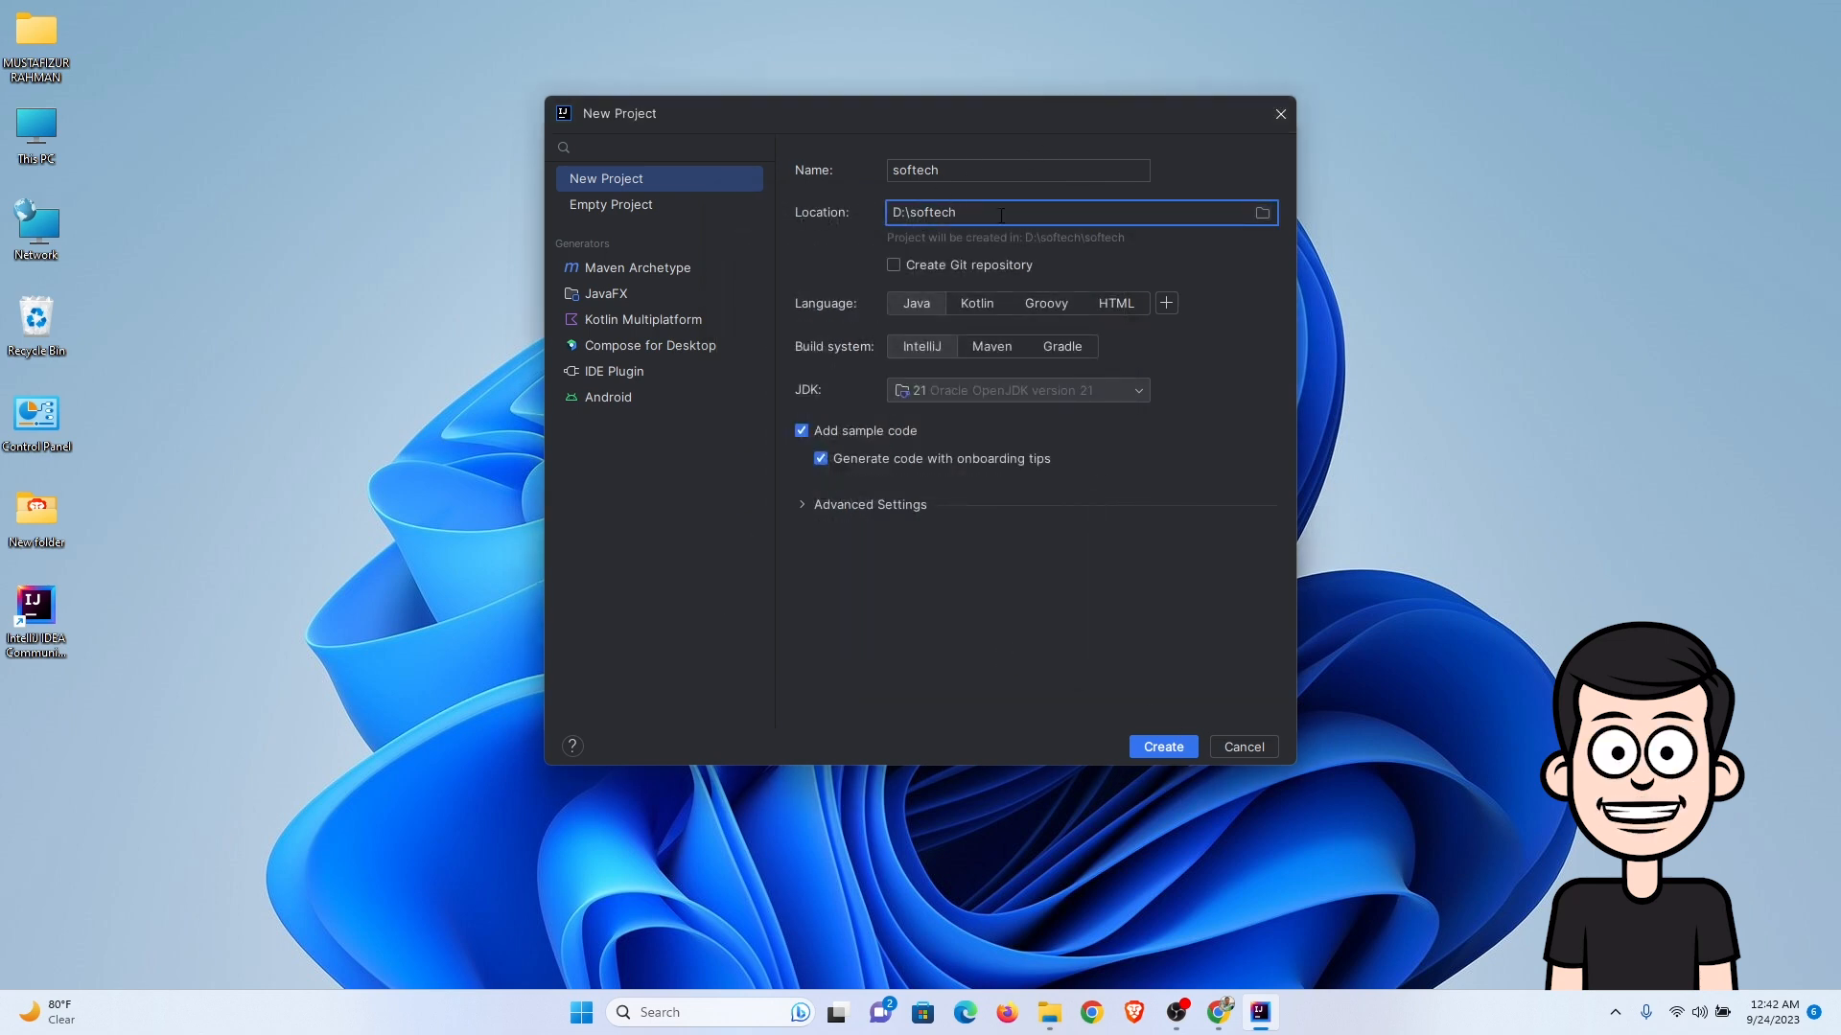
# - Create the softech Java project in D:\softech with JDK 21 and sample code, and maximize the project window
pyautogui.hotkey('ctrl', 'a')
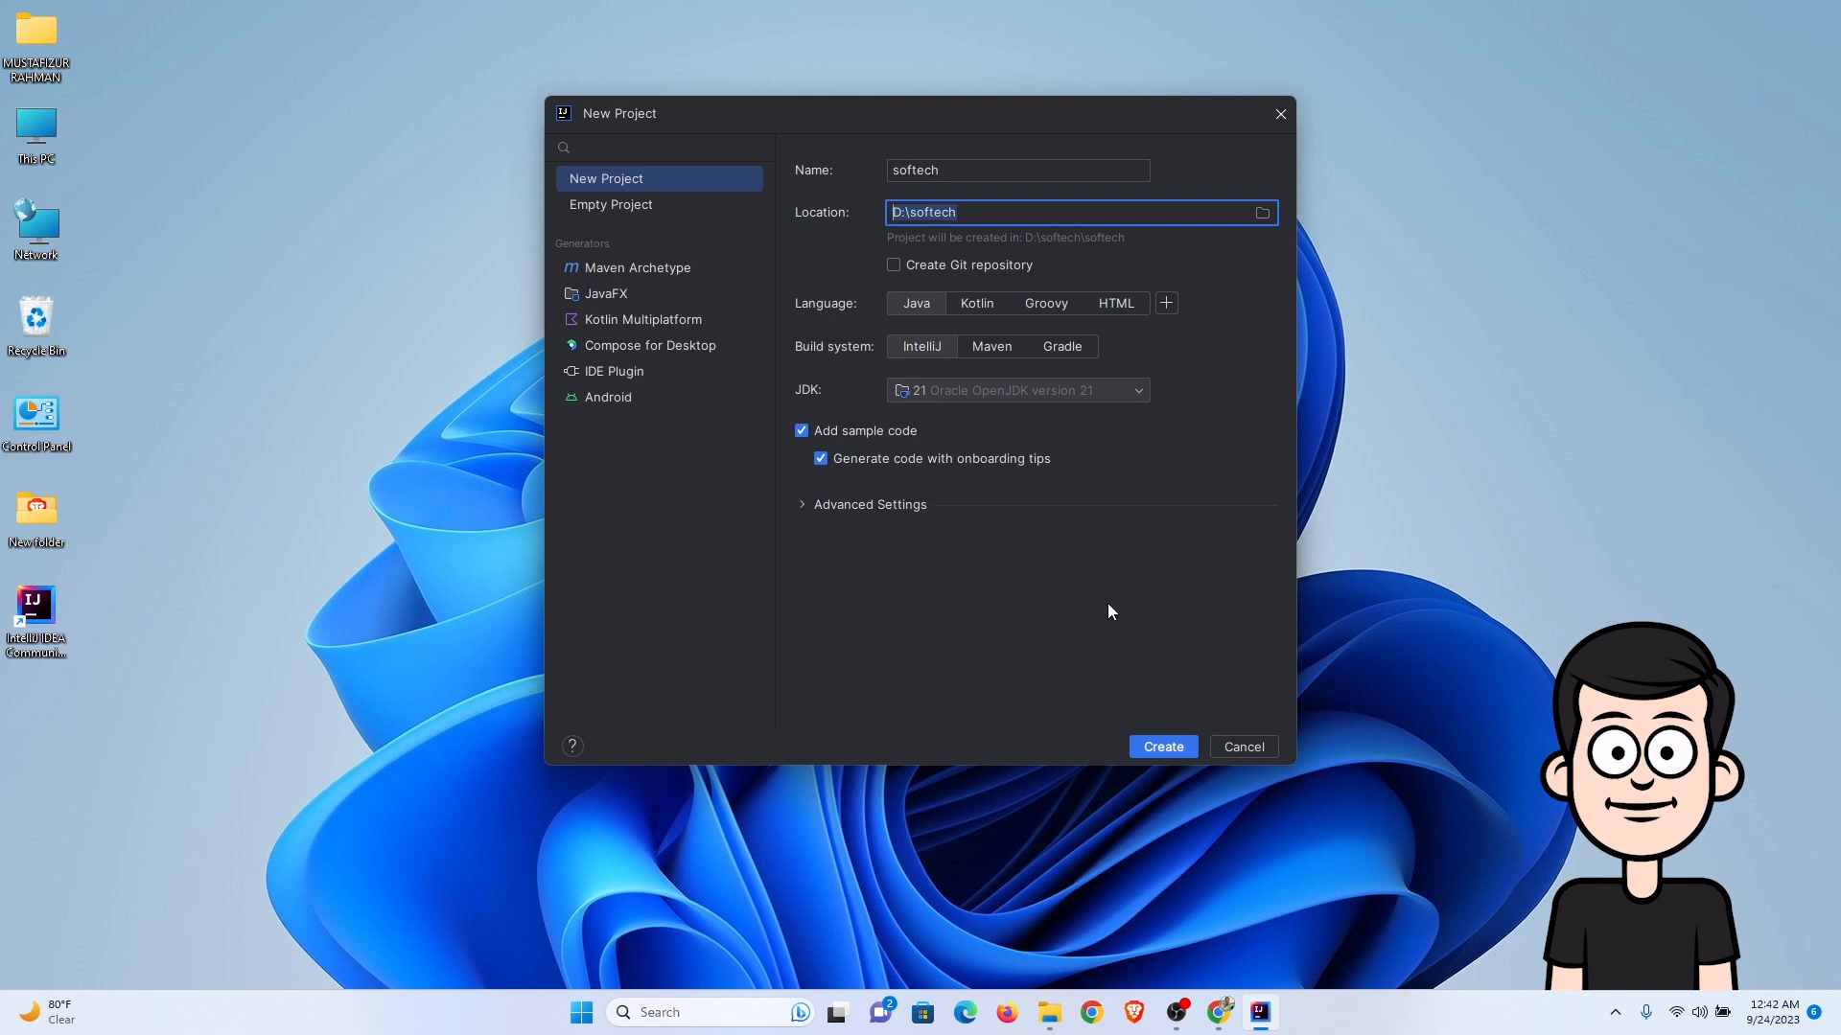
pyautogui.click(1149, 748)
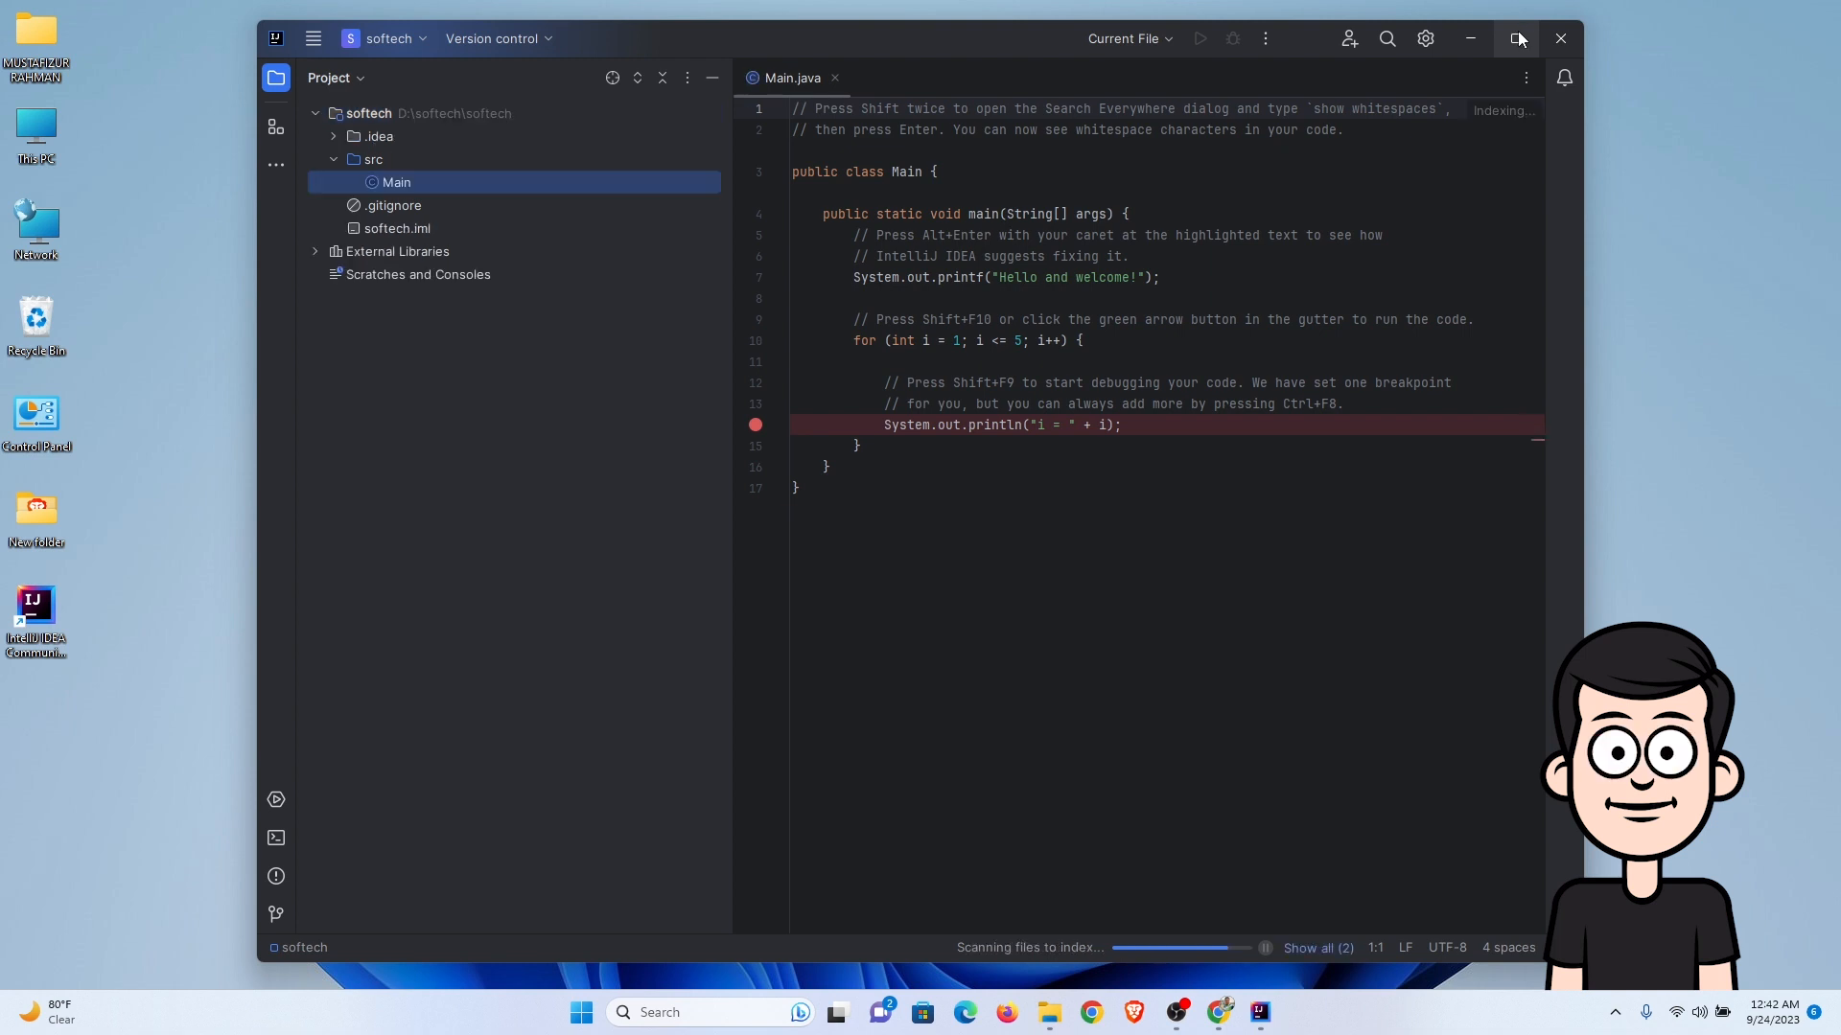
pyautogui.click(1516, 39)
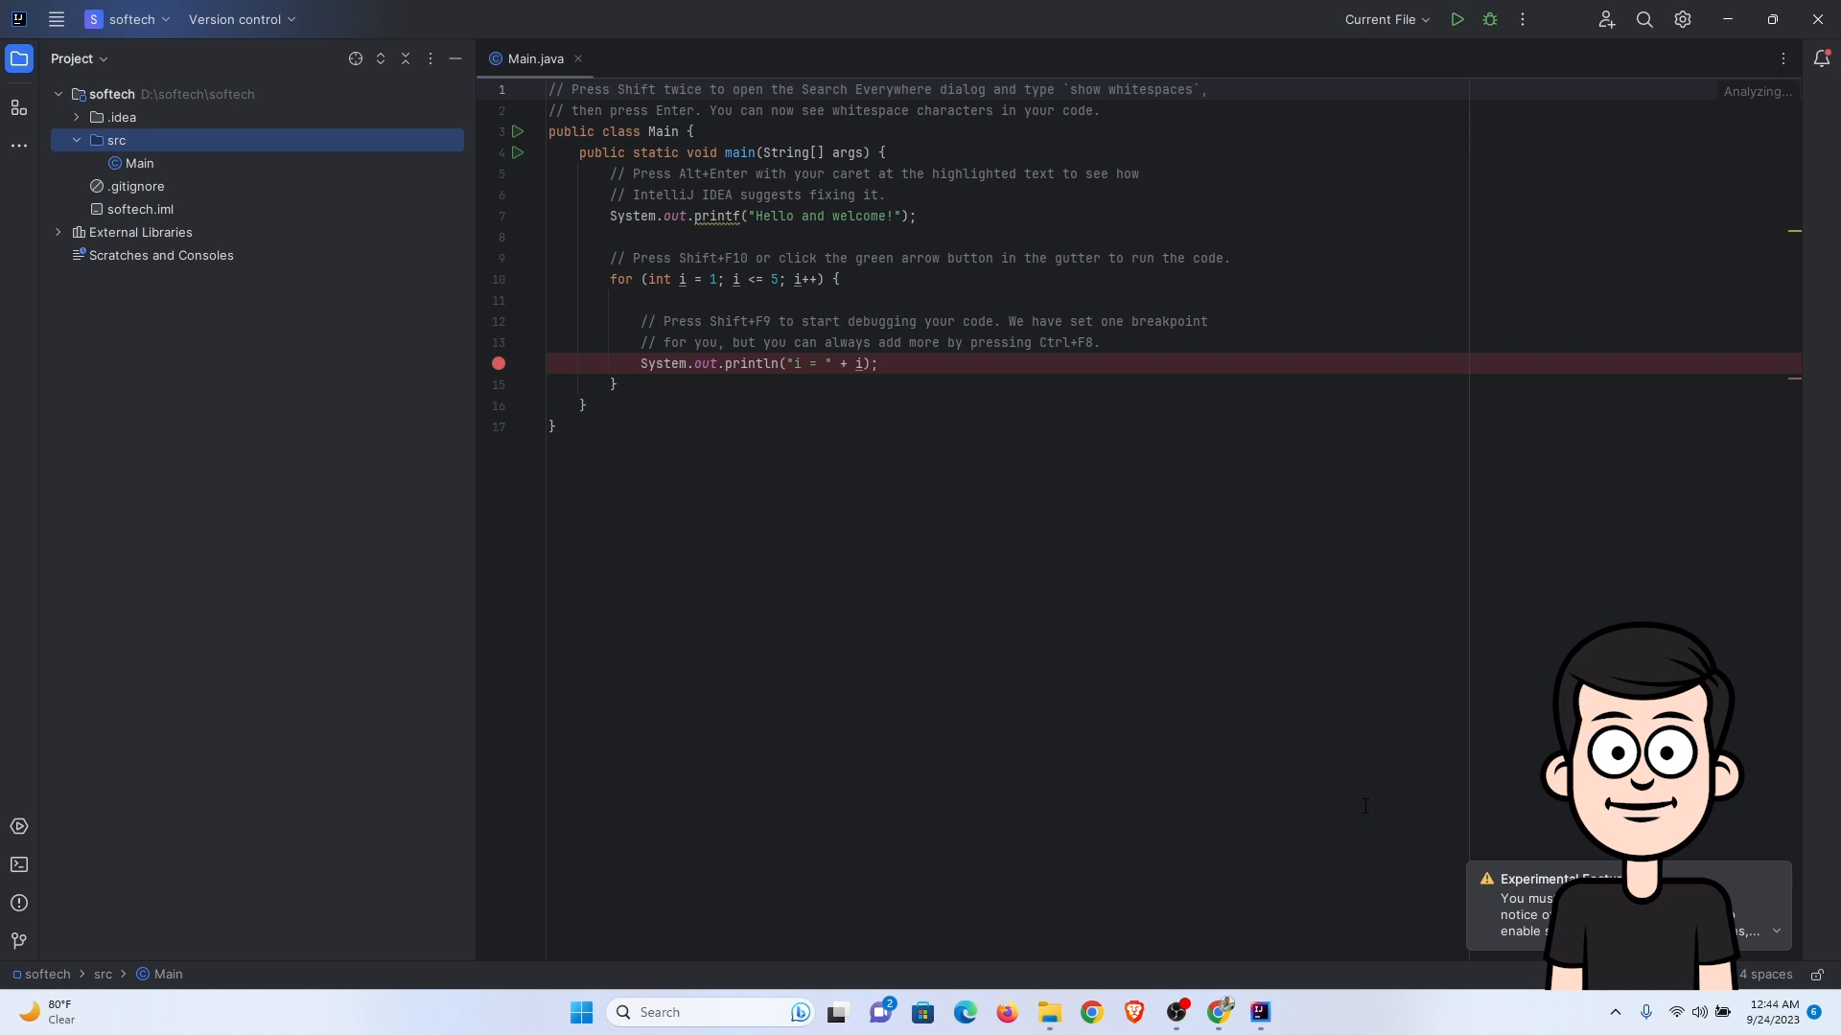
# - Remove the breakpoint on line 14 of Main.java, run the file and highlight its printed output in the console
pyautogui.click(873, 621)
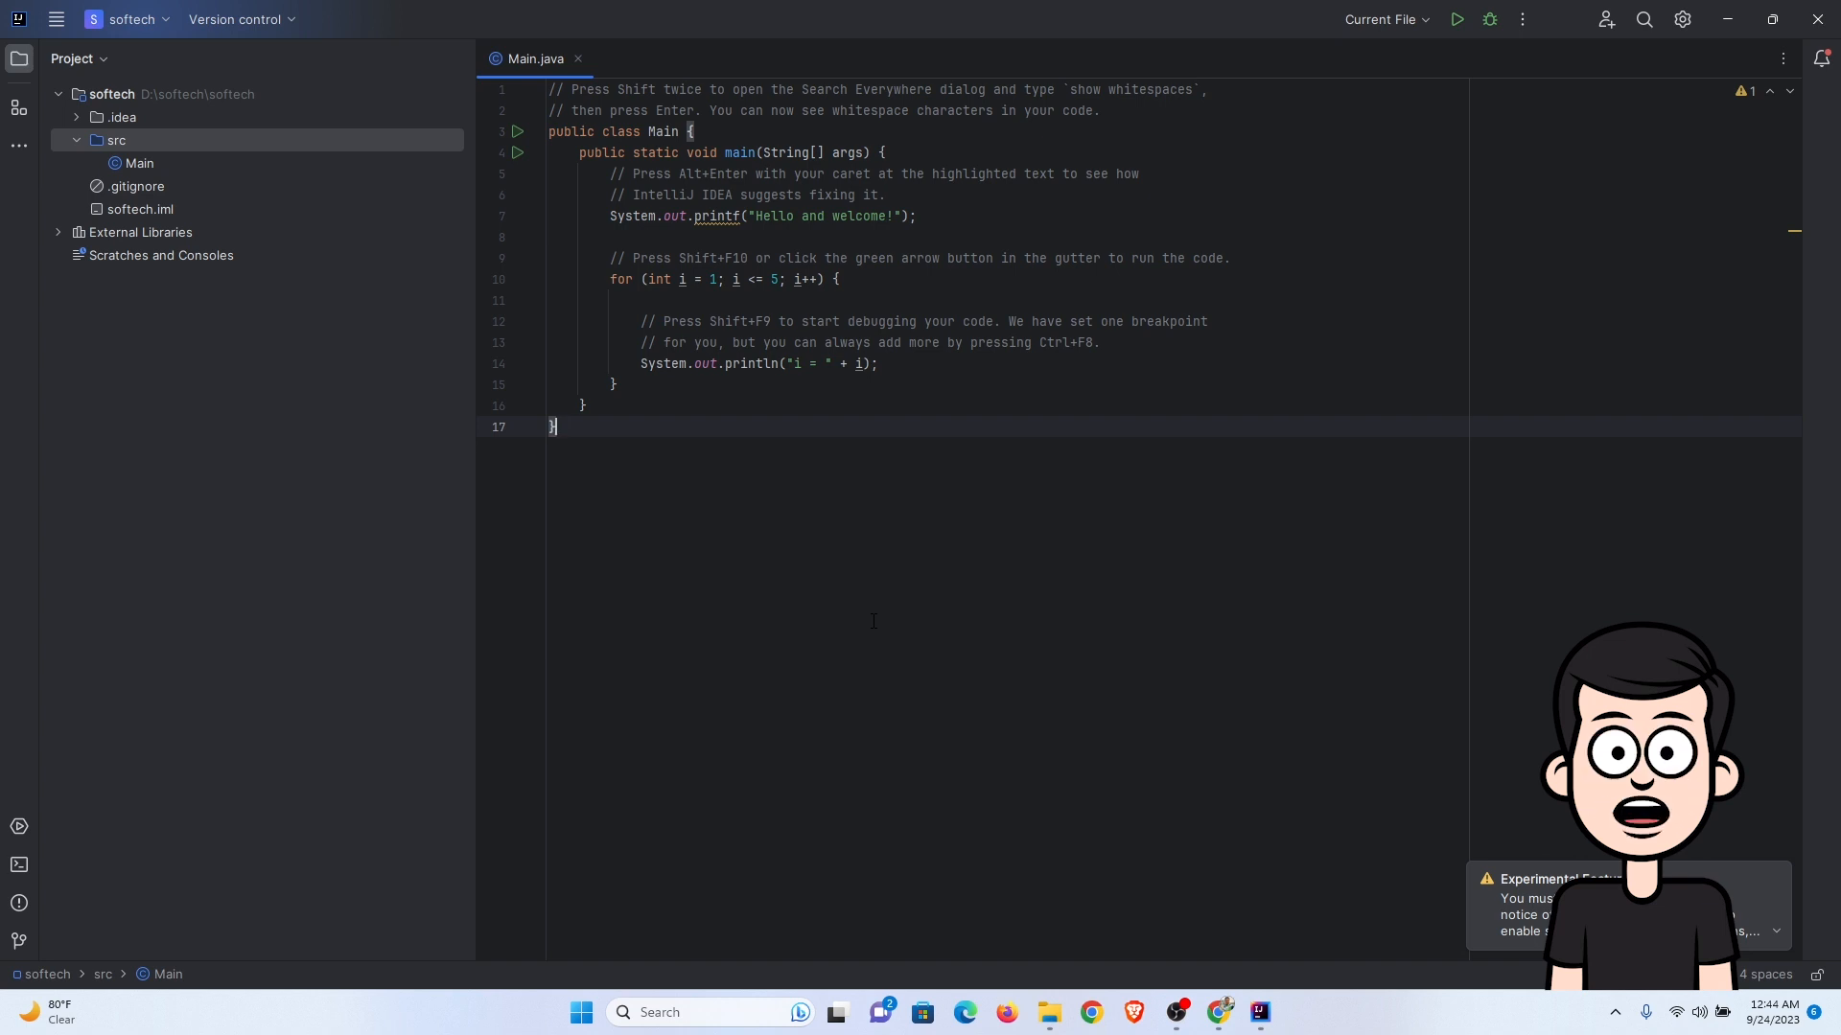
pyautogui.click(1458, 17)
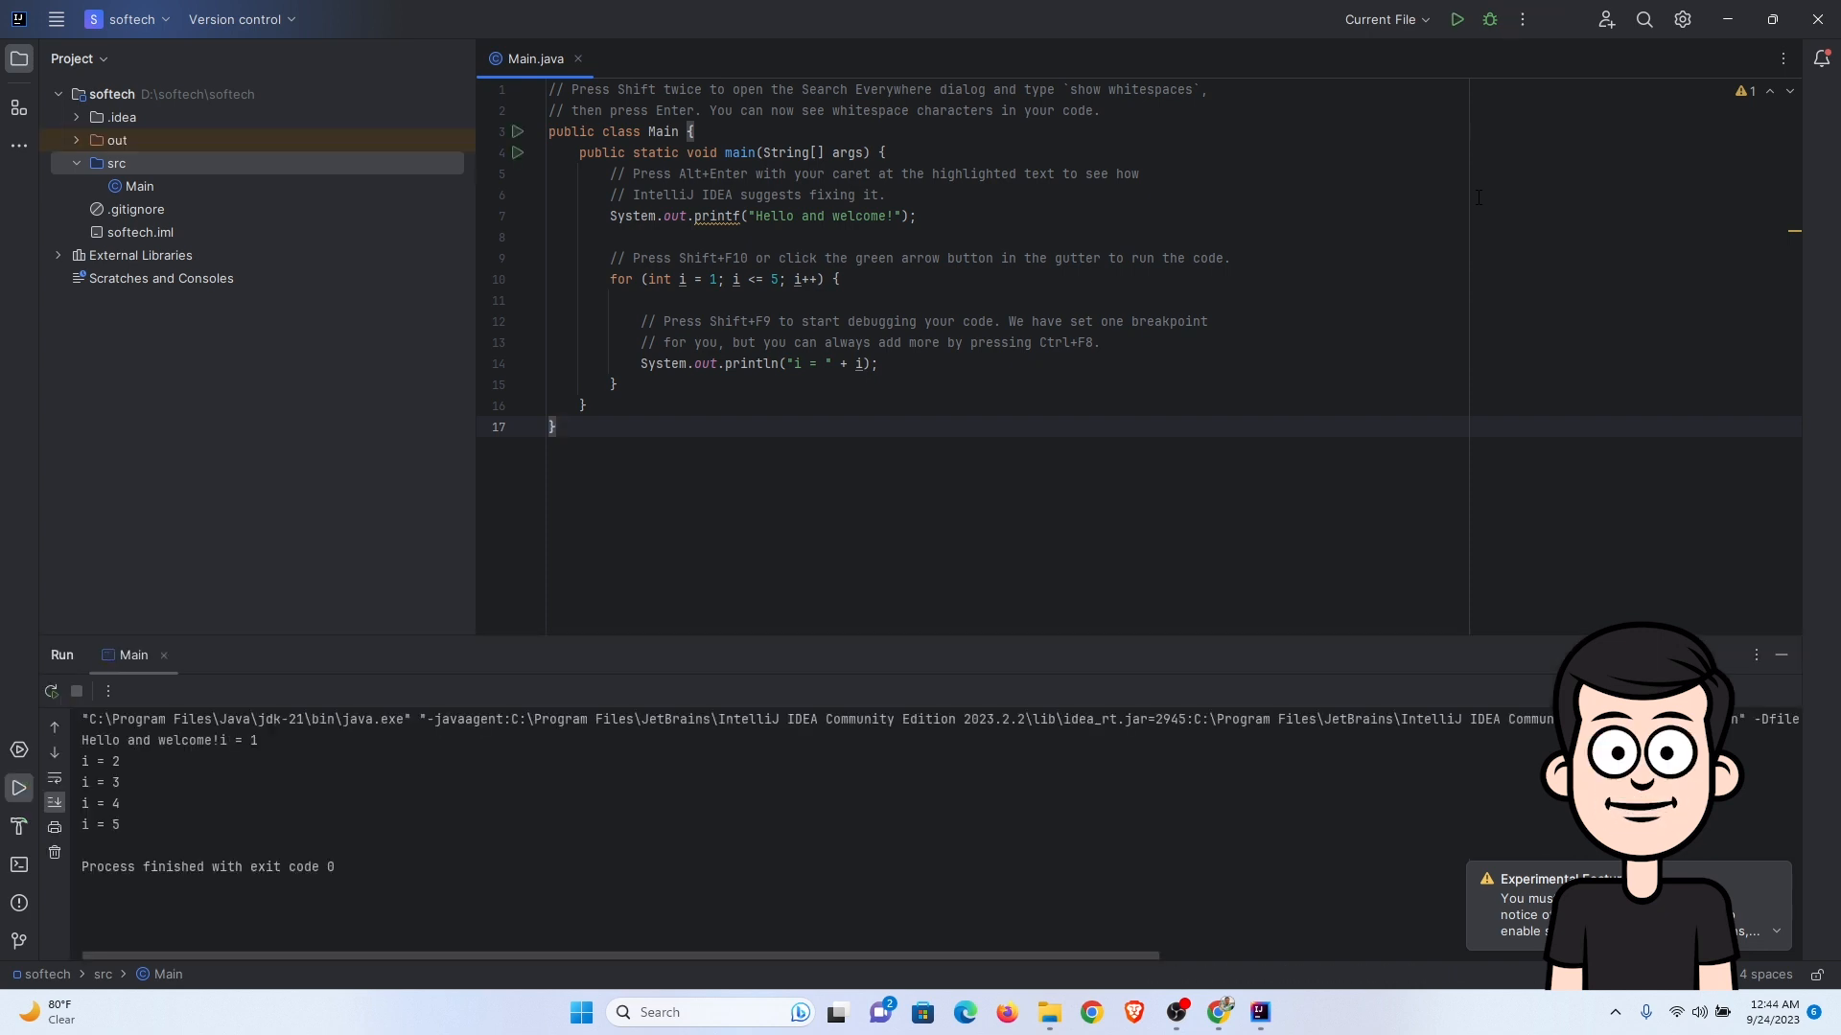
pyautogui.moveTo(309, 814); pyautogui.dragTo(67, 740)
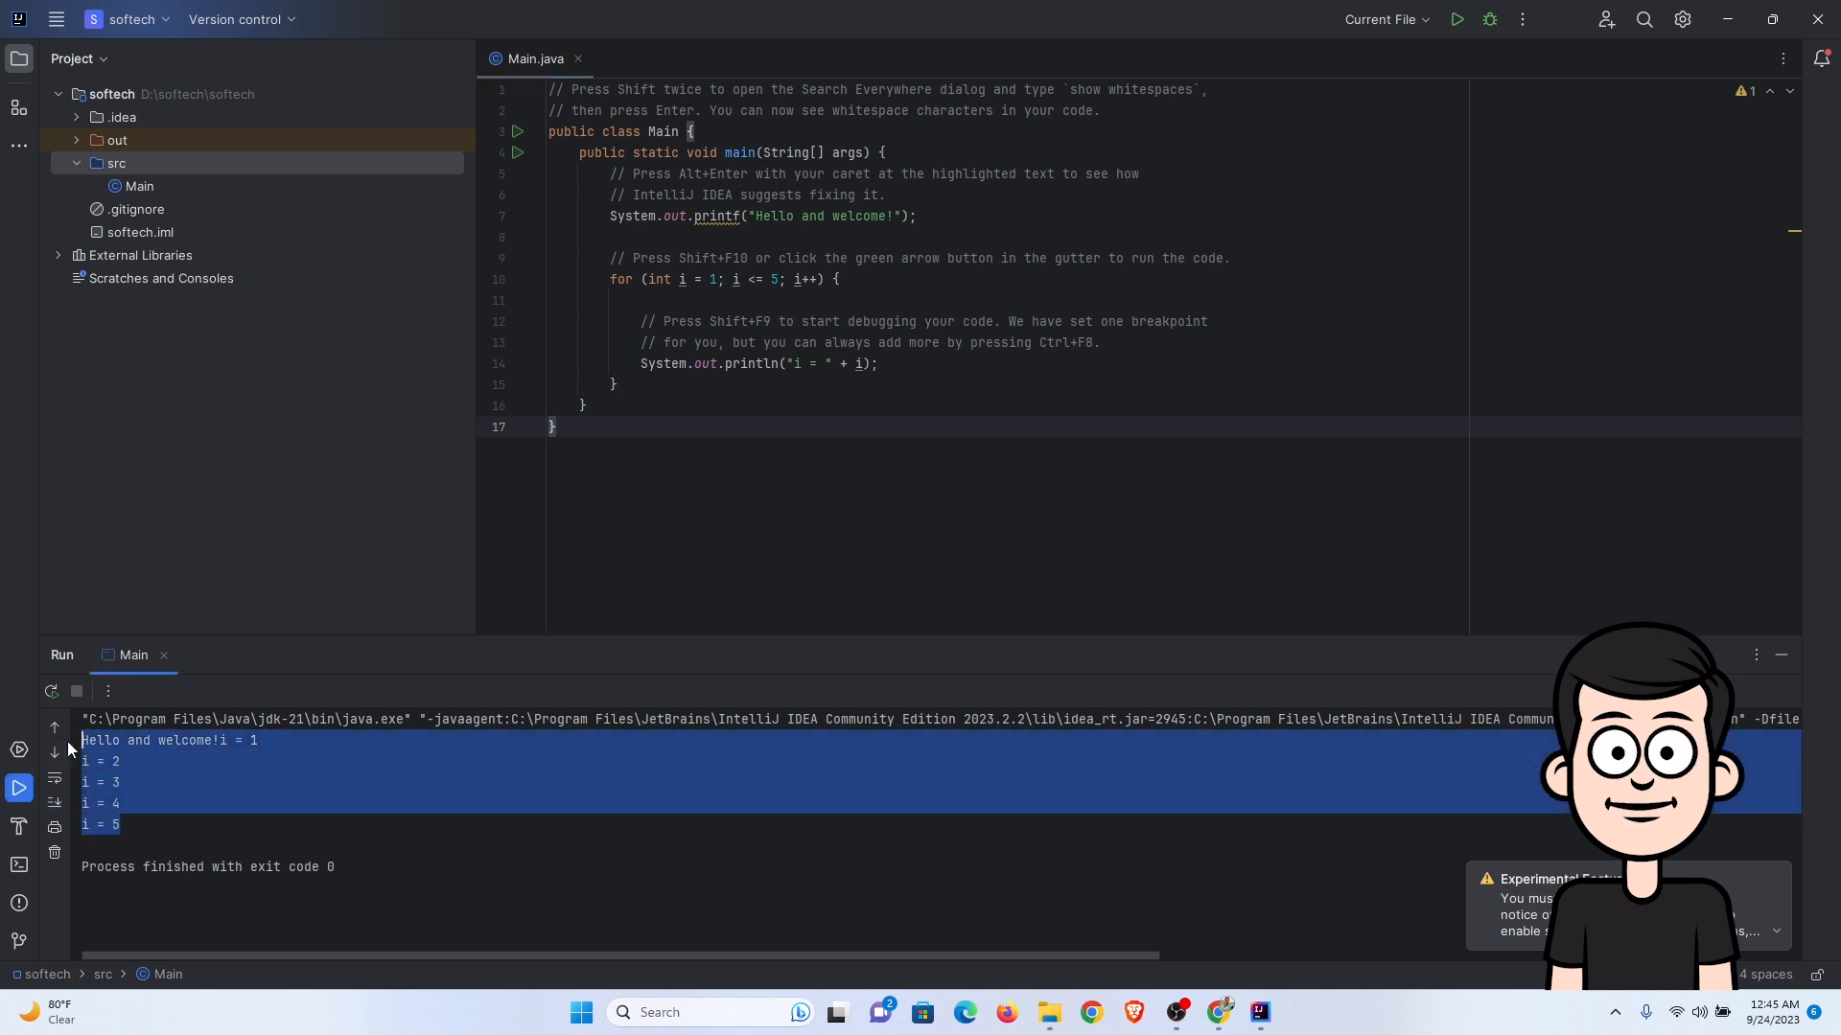
# - Run Main.java again from the editor and return to the end of the code
pyautogui.click(614, 384)
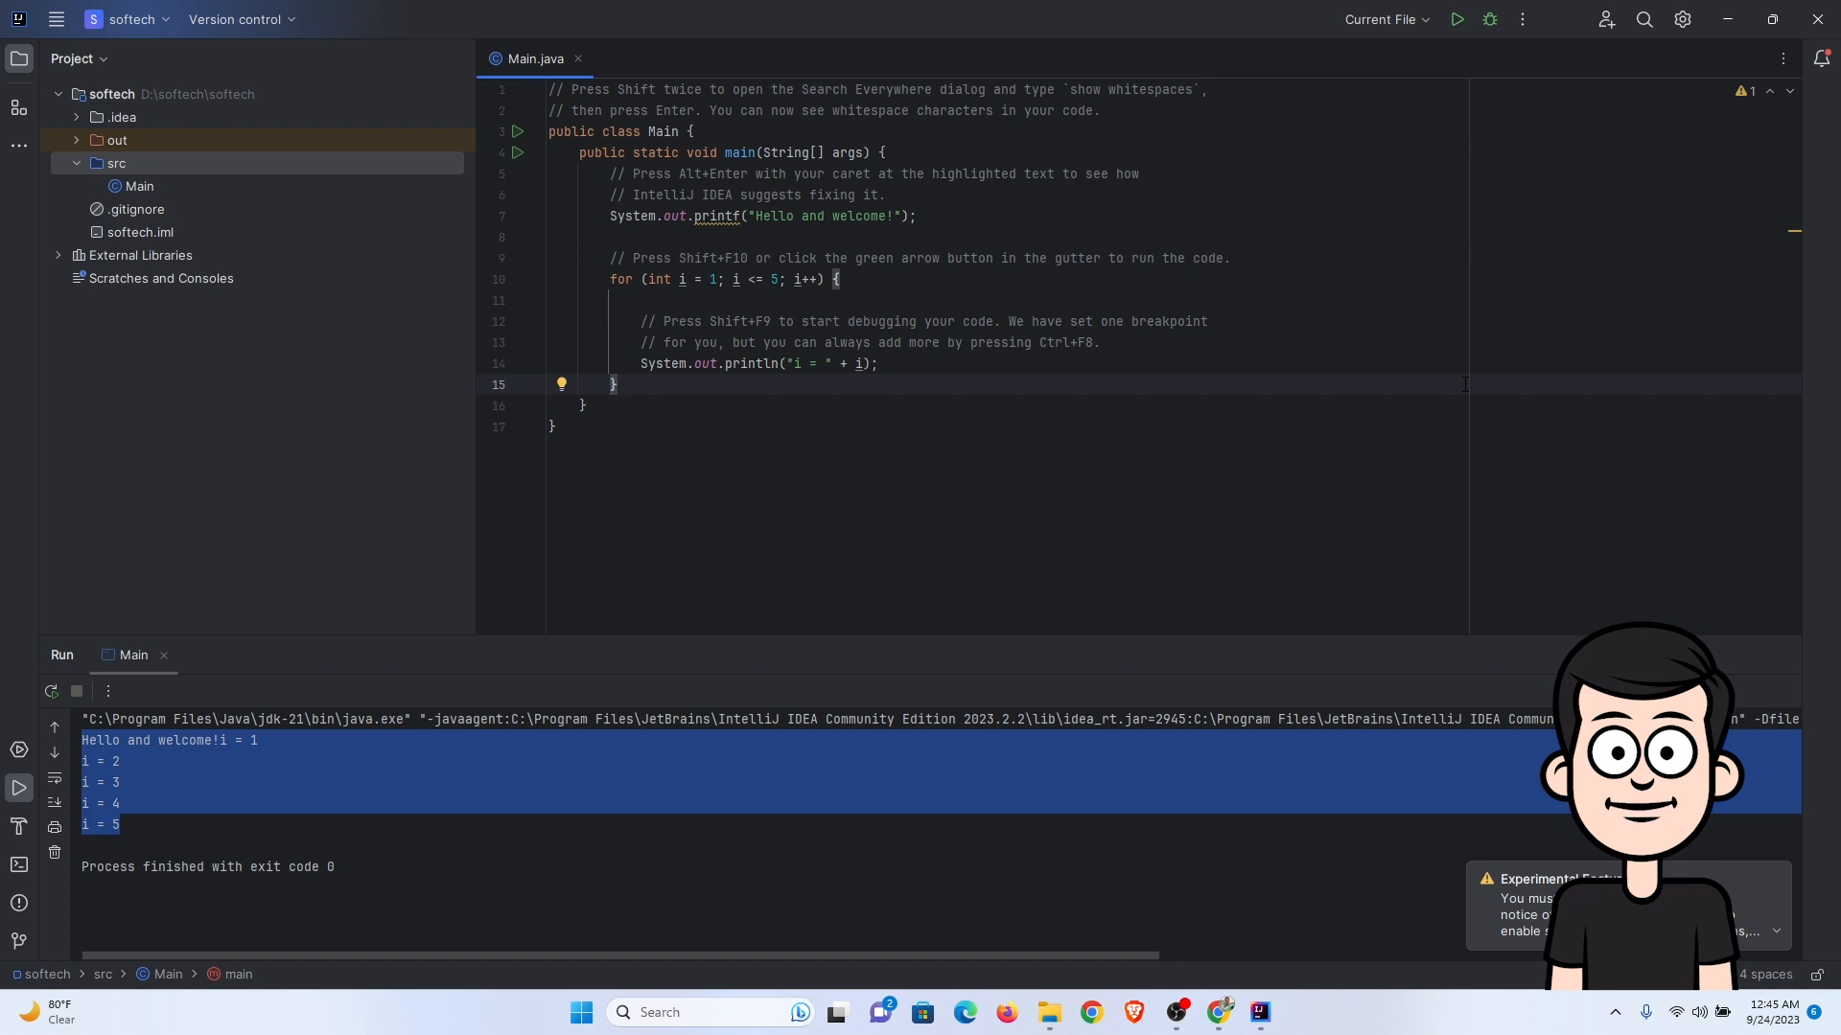
pyautogui.hotkey('shift', 'F10')
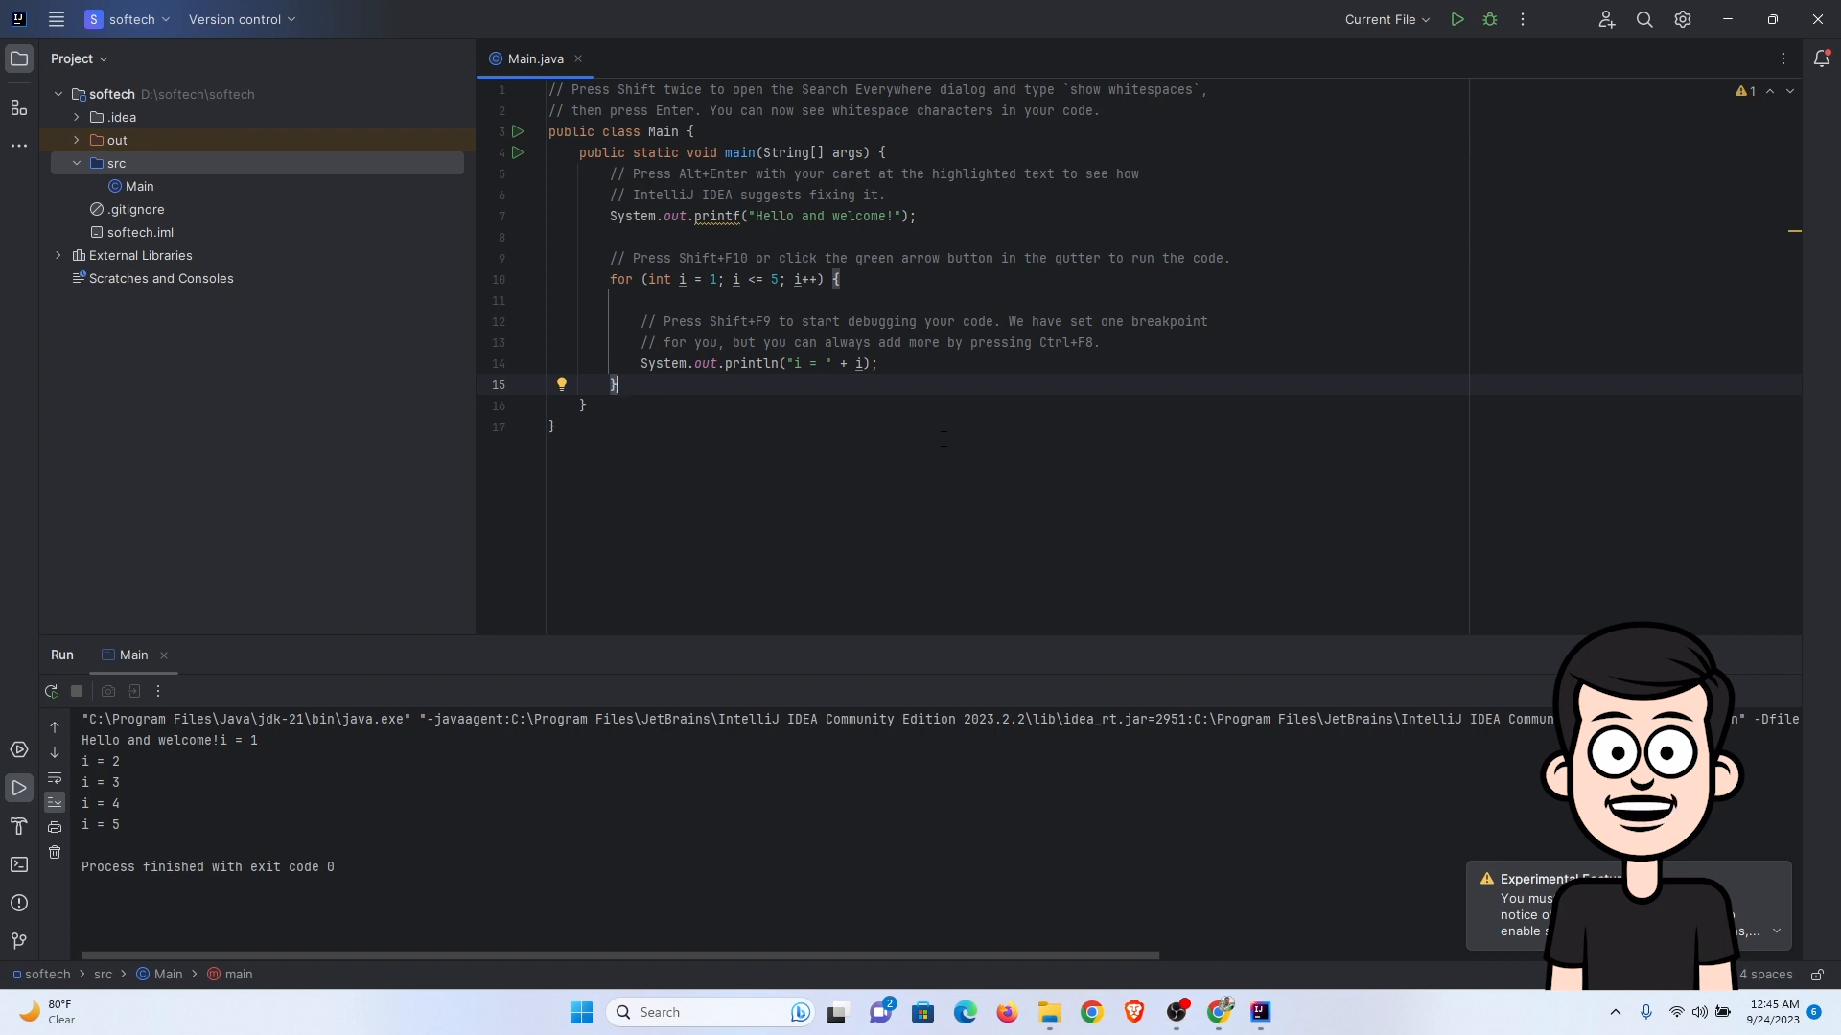
pyautogui.click(739, 472)
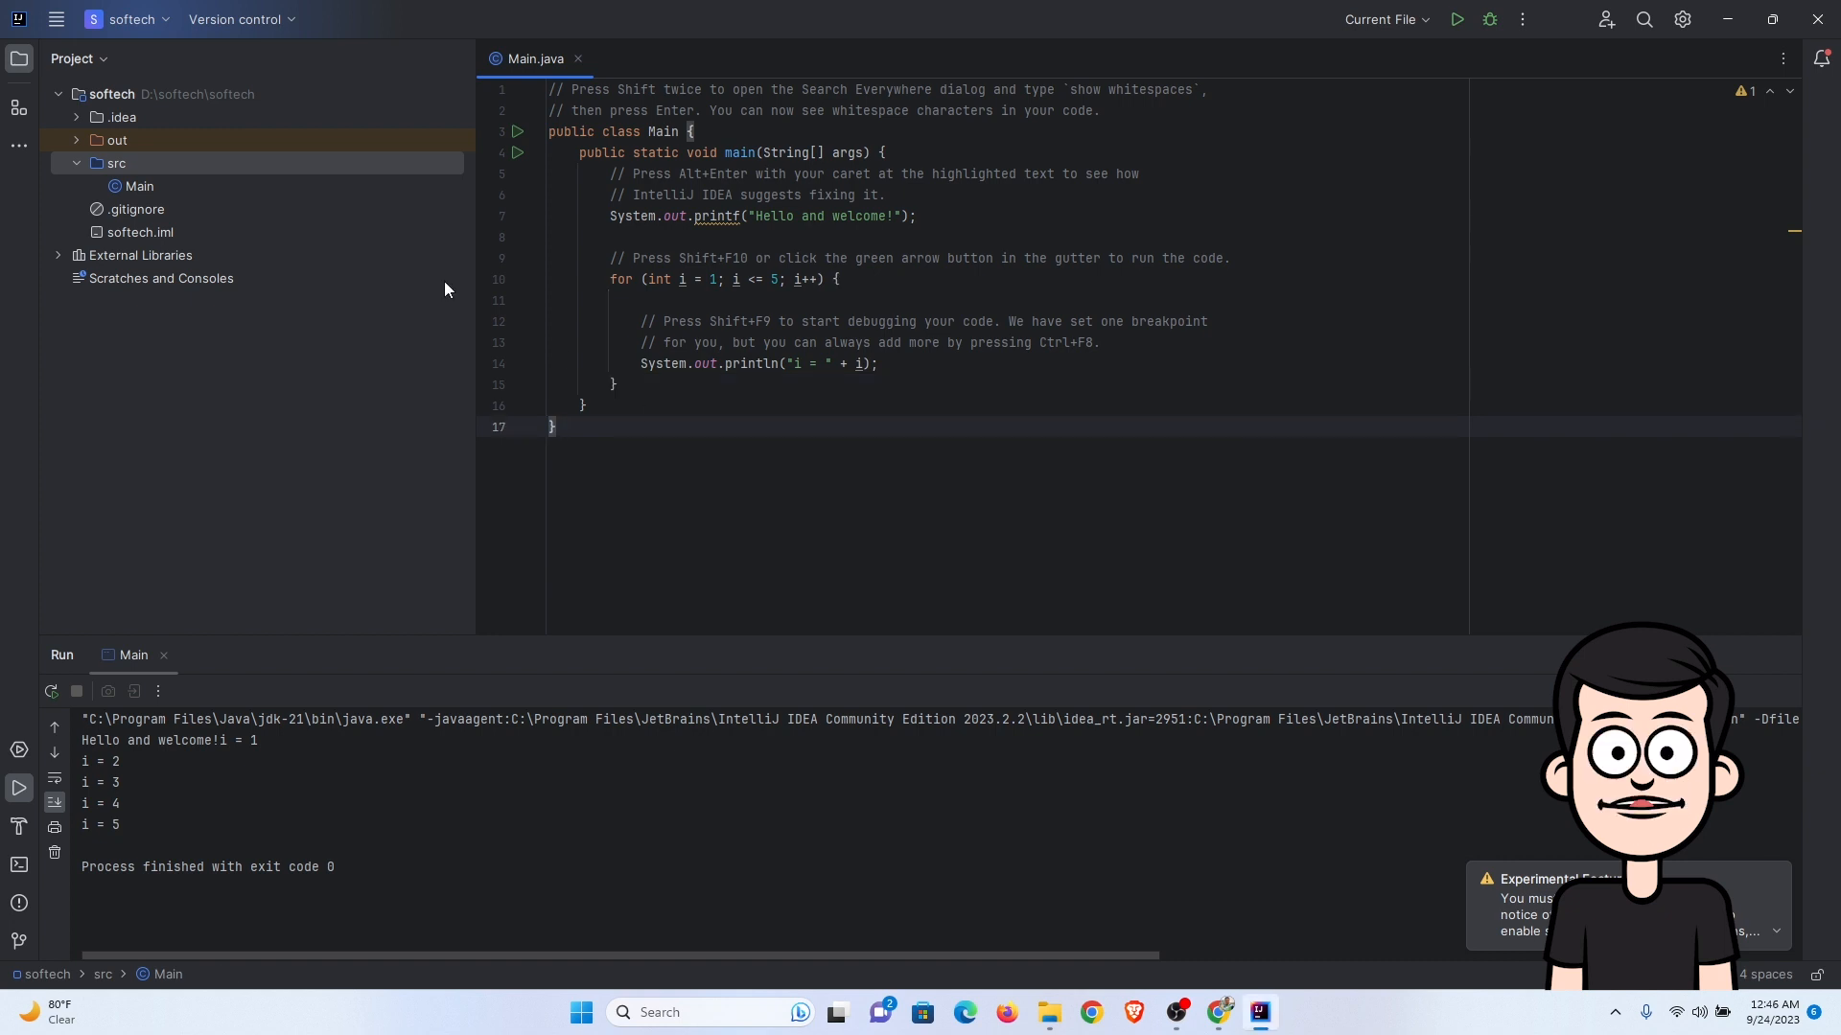
# - Enable changing the font size with Ctrl+Mouse Wheel for the active editor in the general editor settings and apply it
pyautogui.click(54, 20)
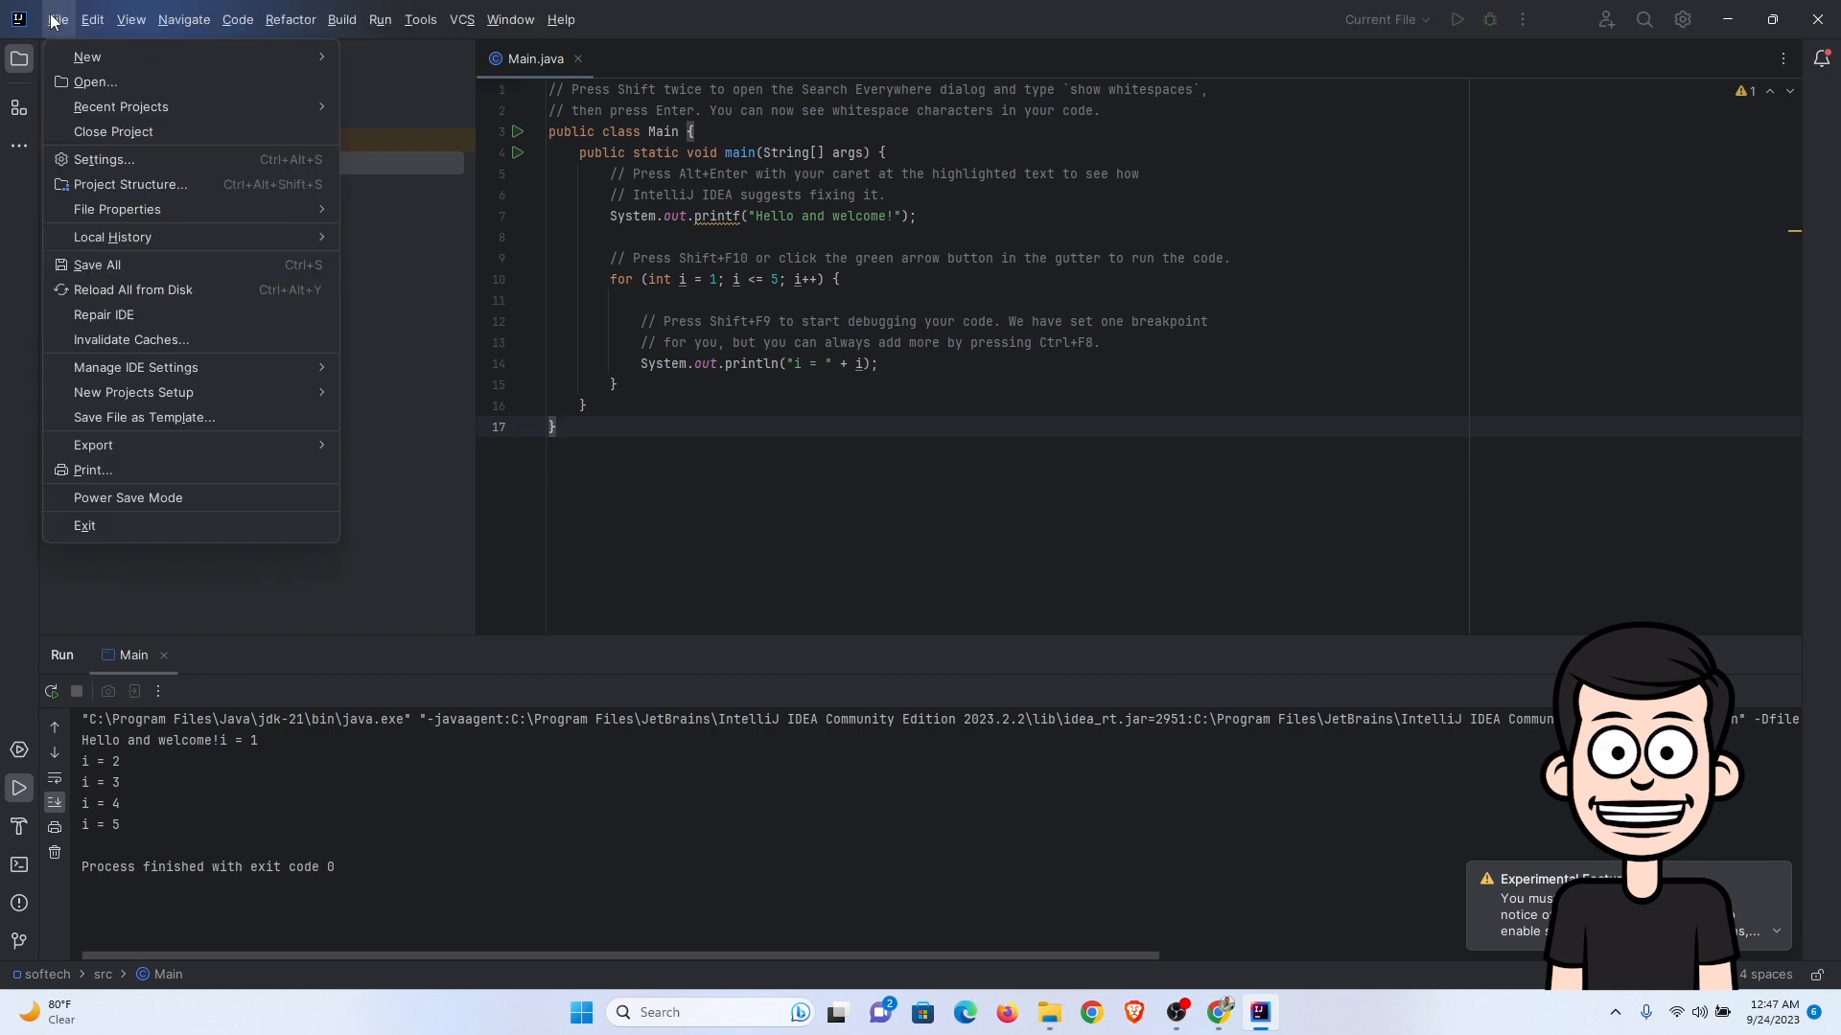
pyautogui.click(109, 165)
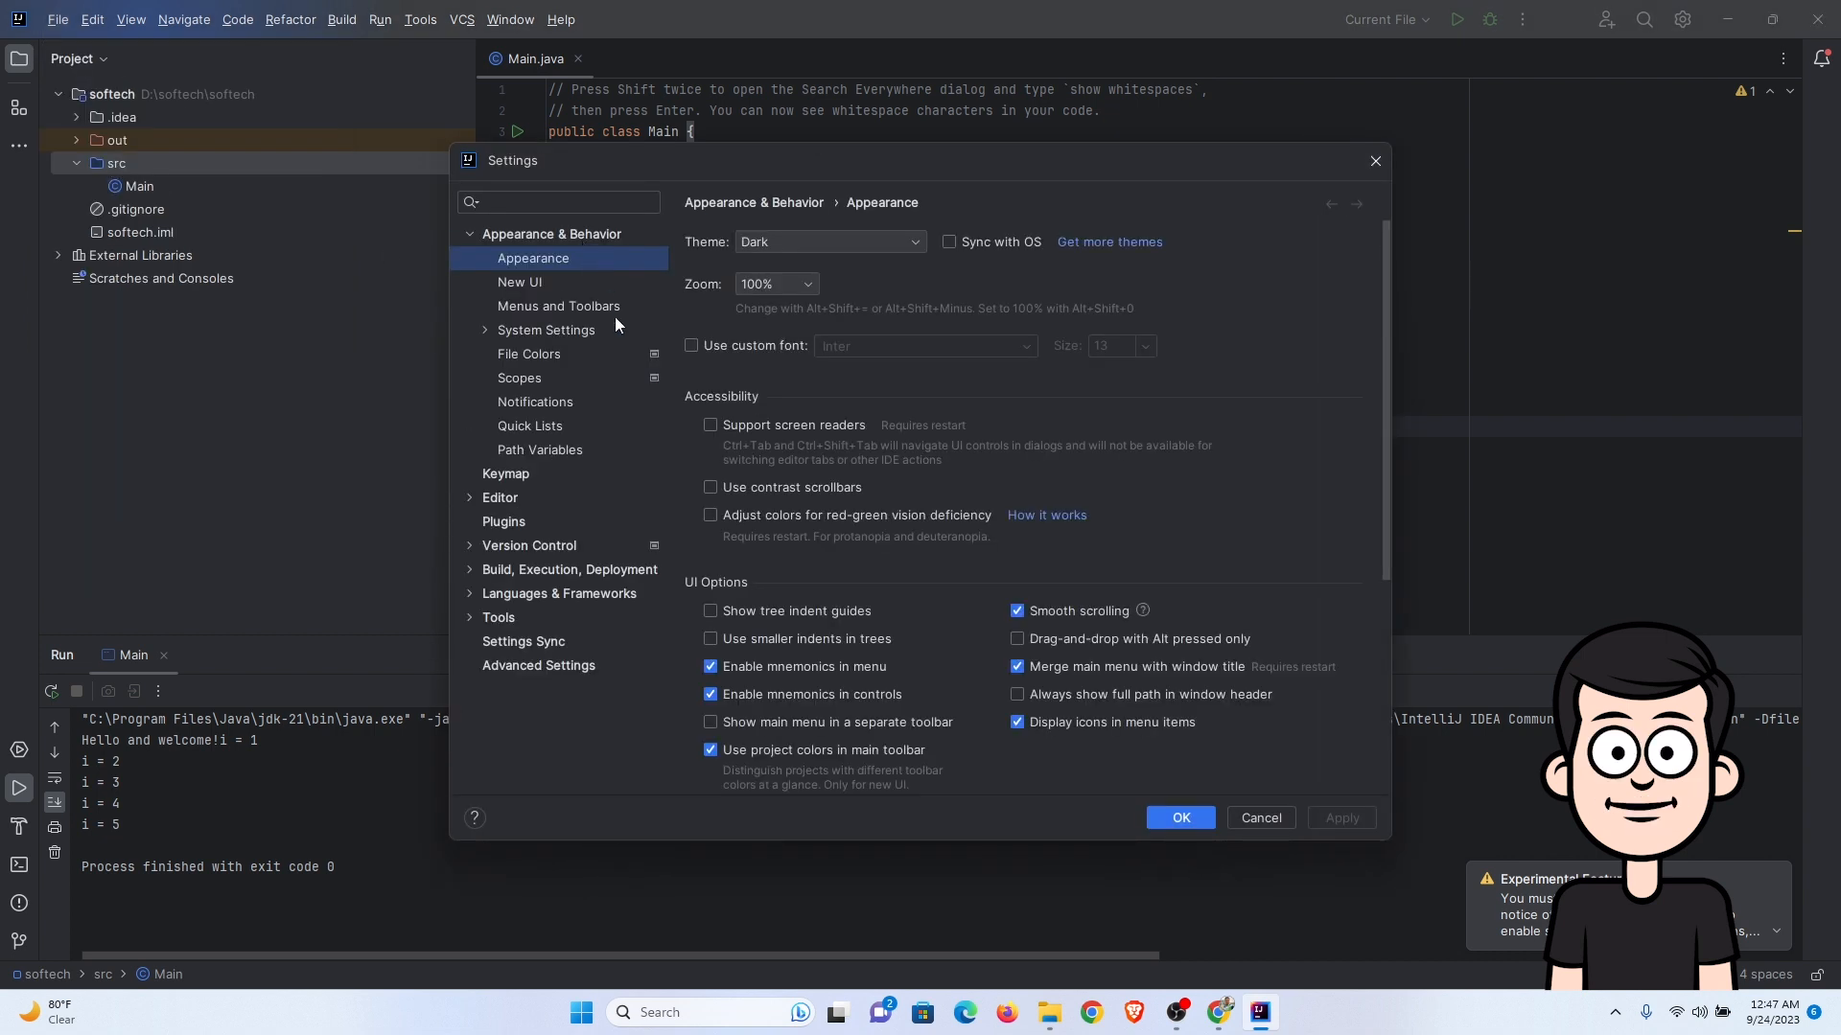
pyautogui.click(520, 499)
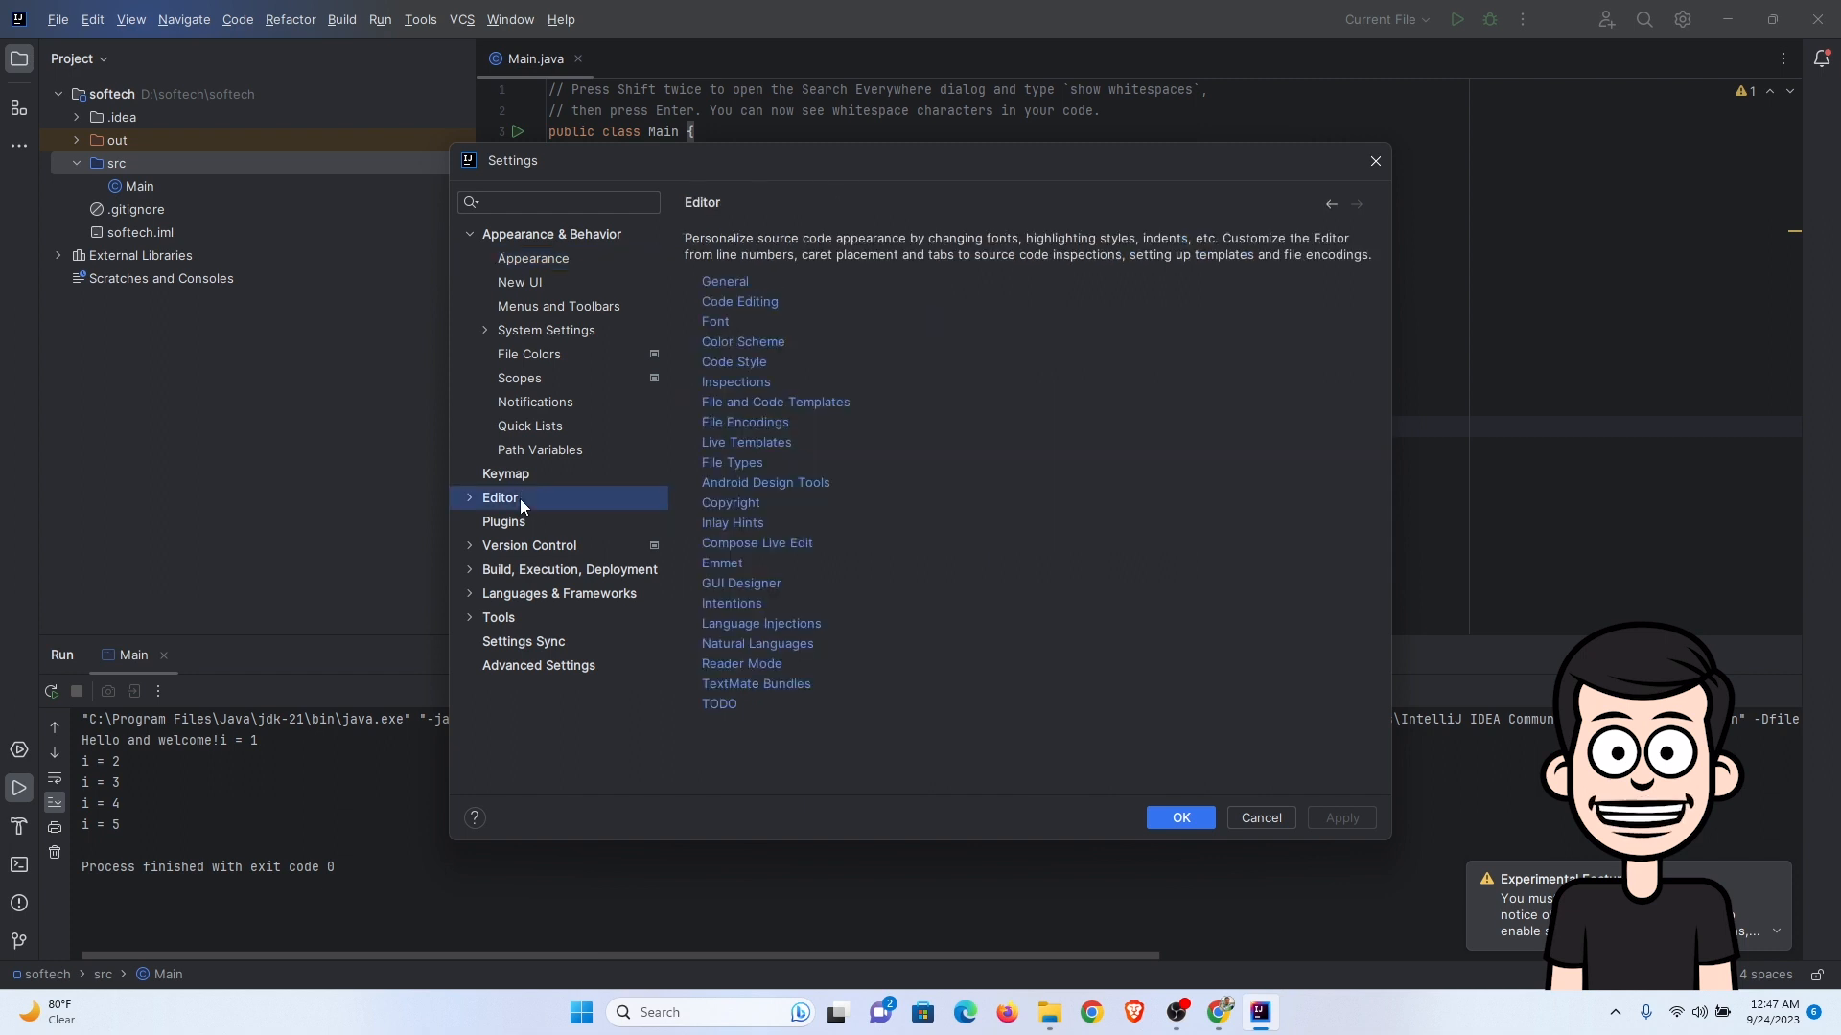
pyautogui.click(727, 282)
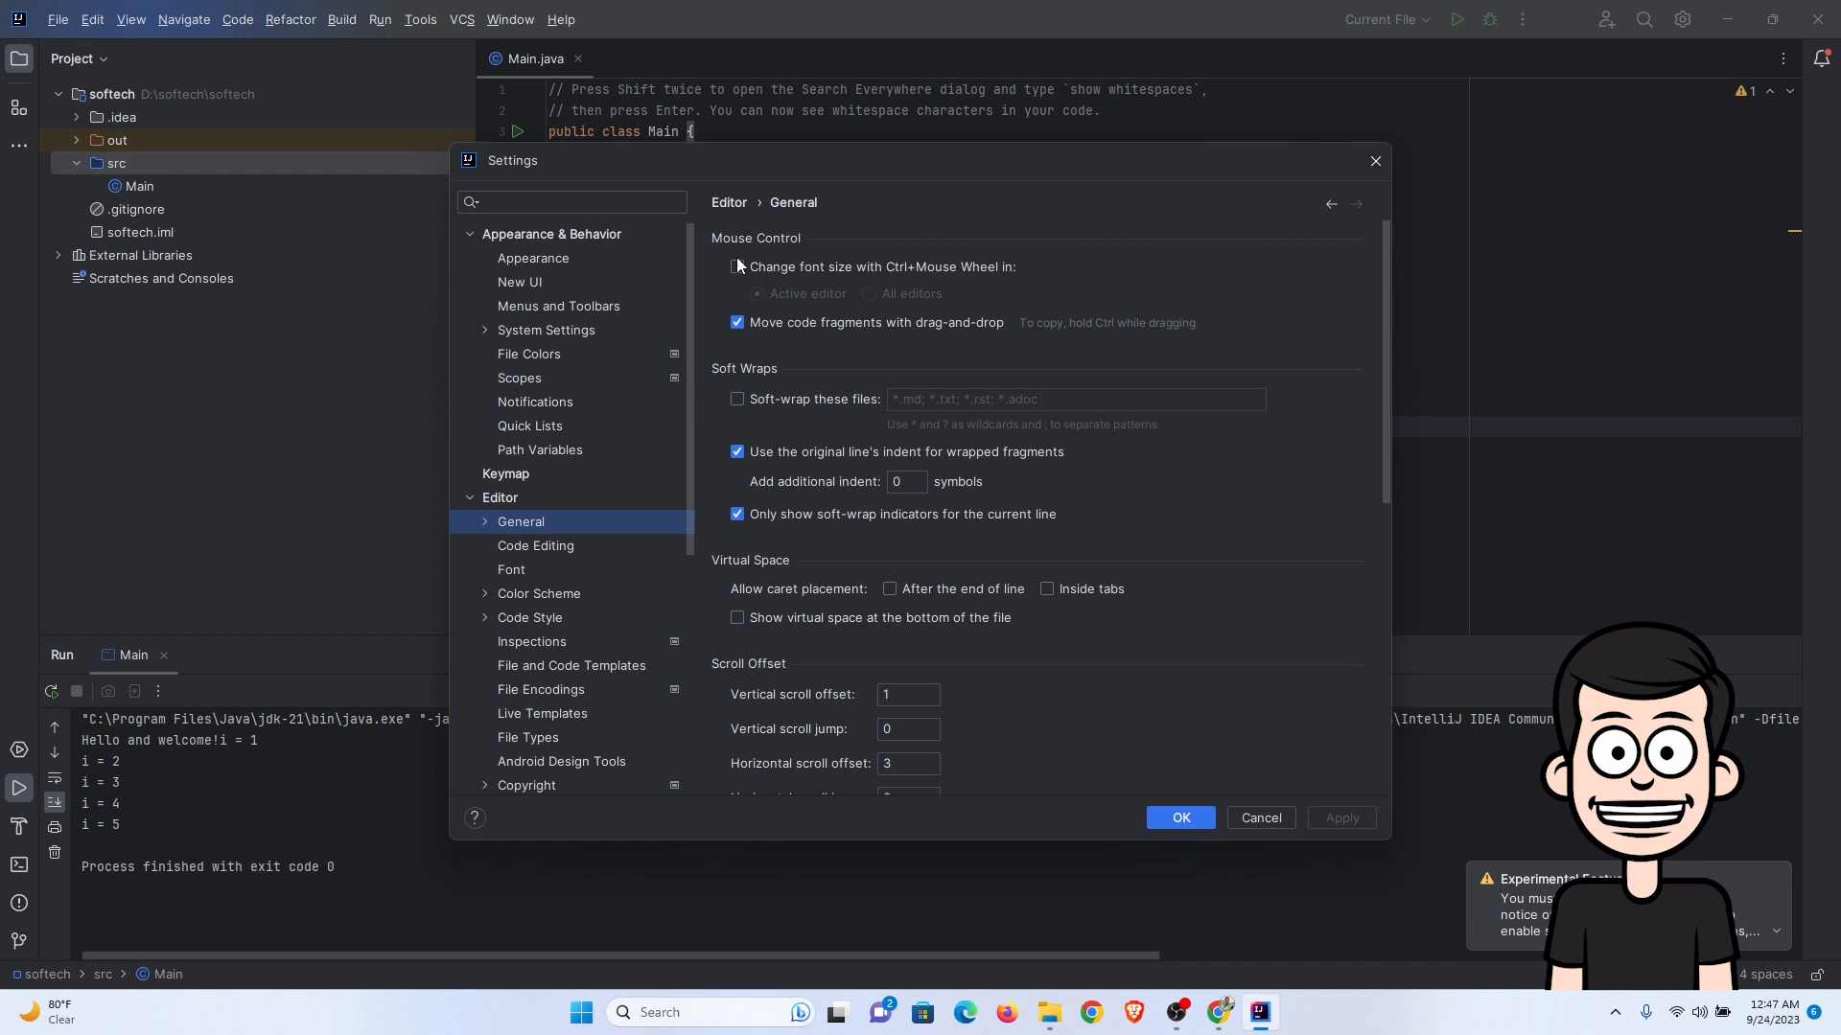
pyautogui.click(738, 267)
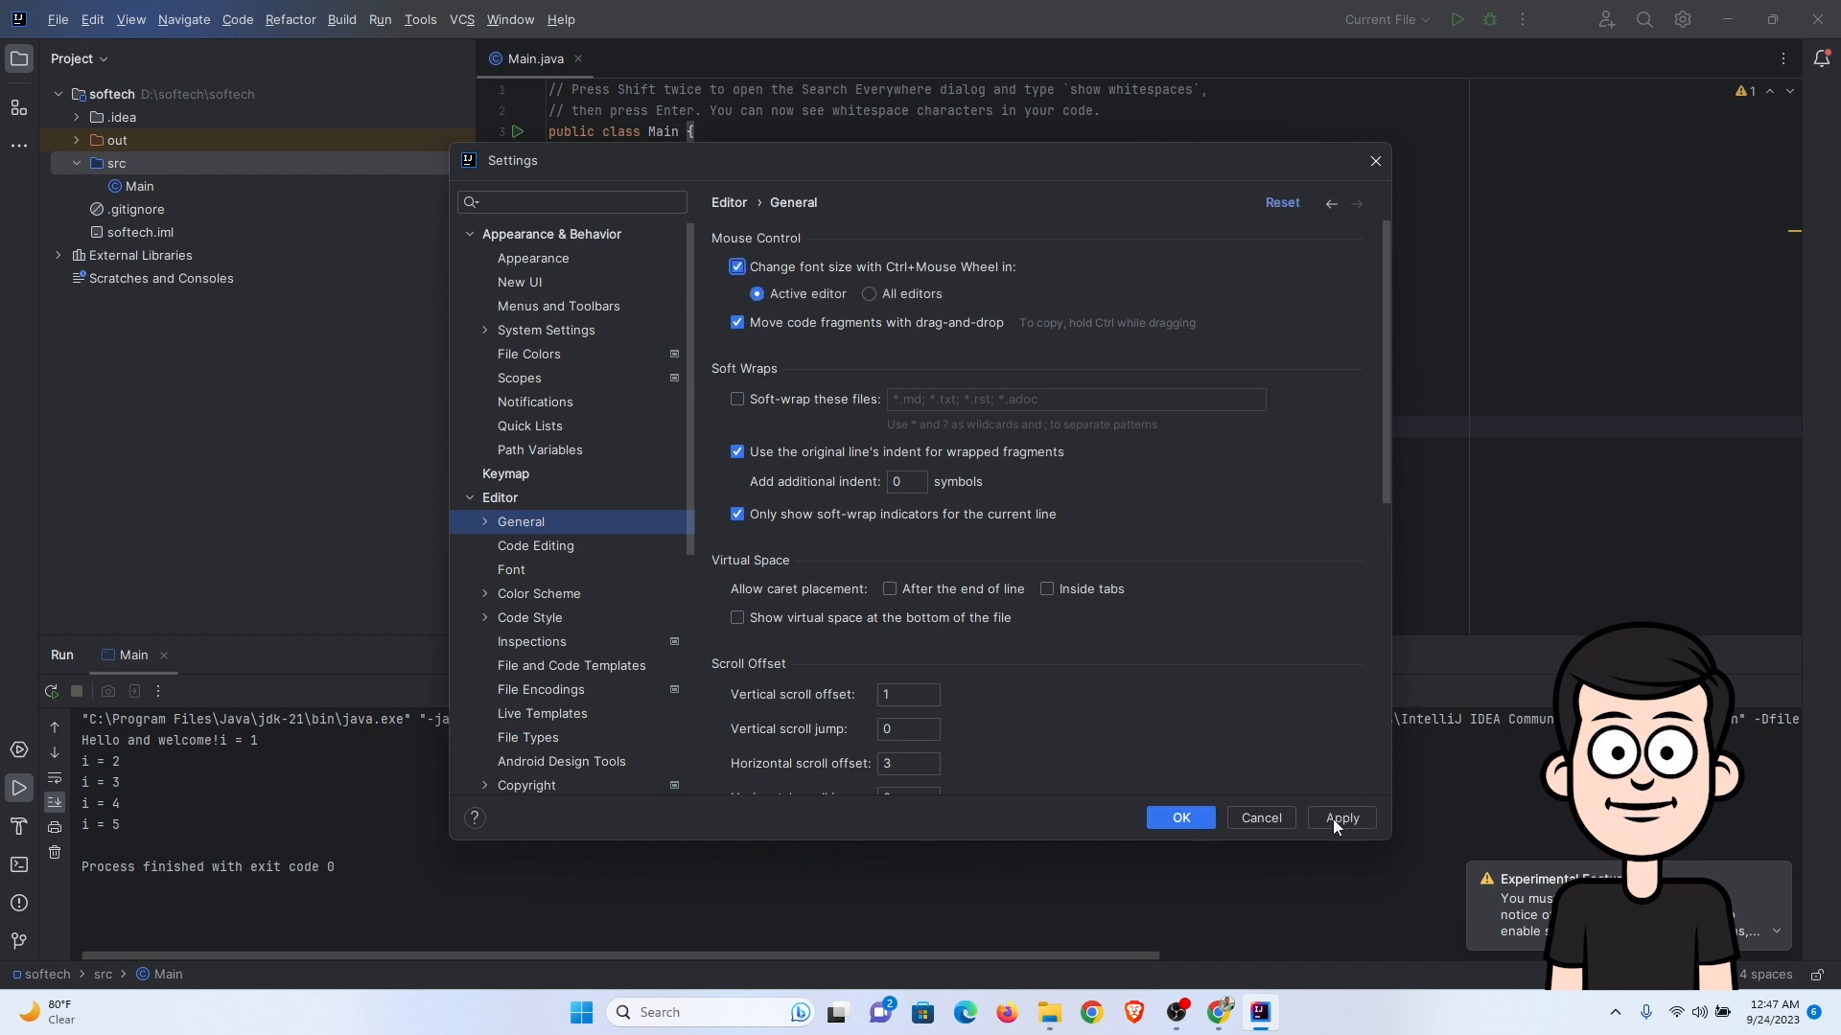
pyautogui.click(1332, 819)
pyautogui.click(1179, 813)
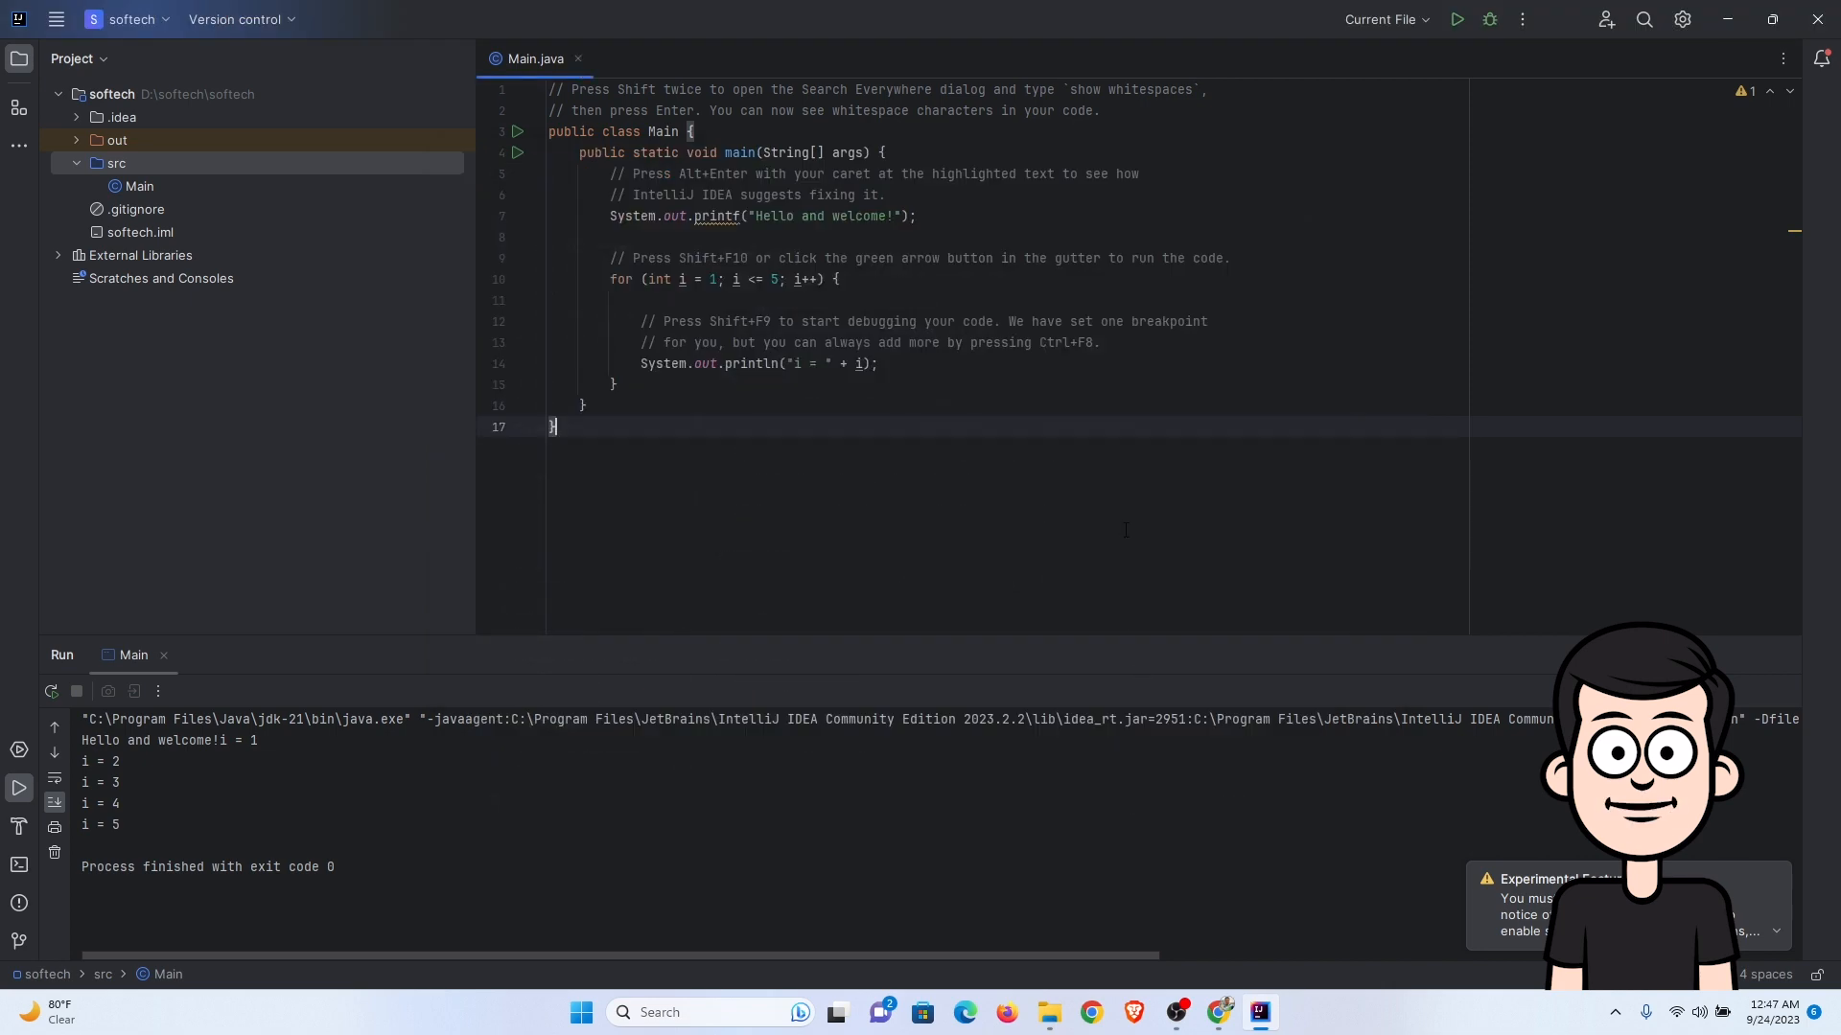
# - Test the mouse-wheel font zoom in Main.java by enlarging and shrinking the code, leaving it enlarged
pyautogui.keyDown('ctrl'); pyautogui.scroll(3, 1126, 530); pyautogui.keyUp('ctrl')
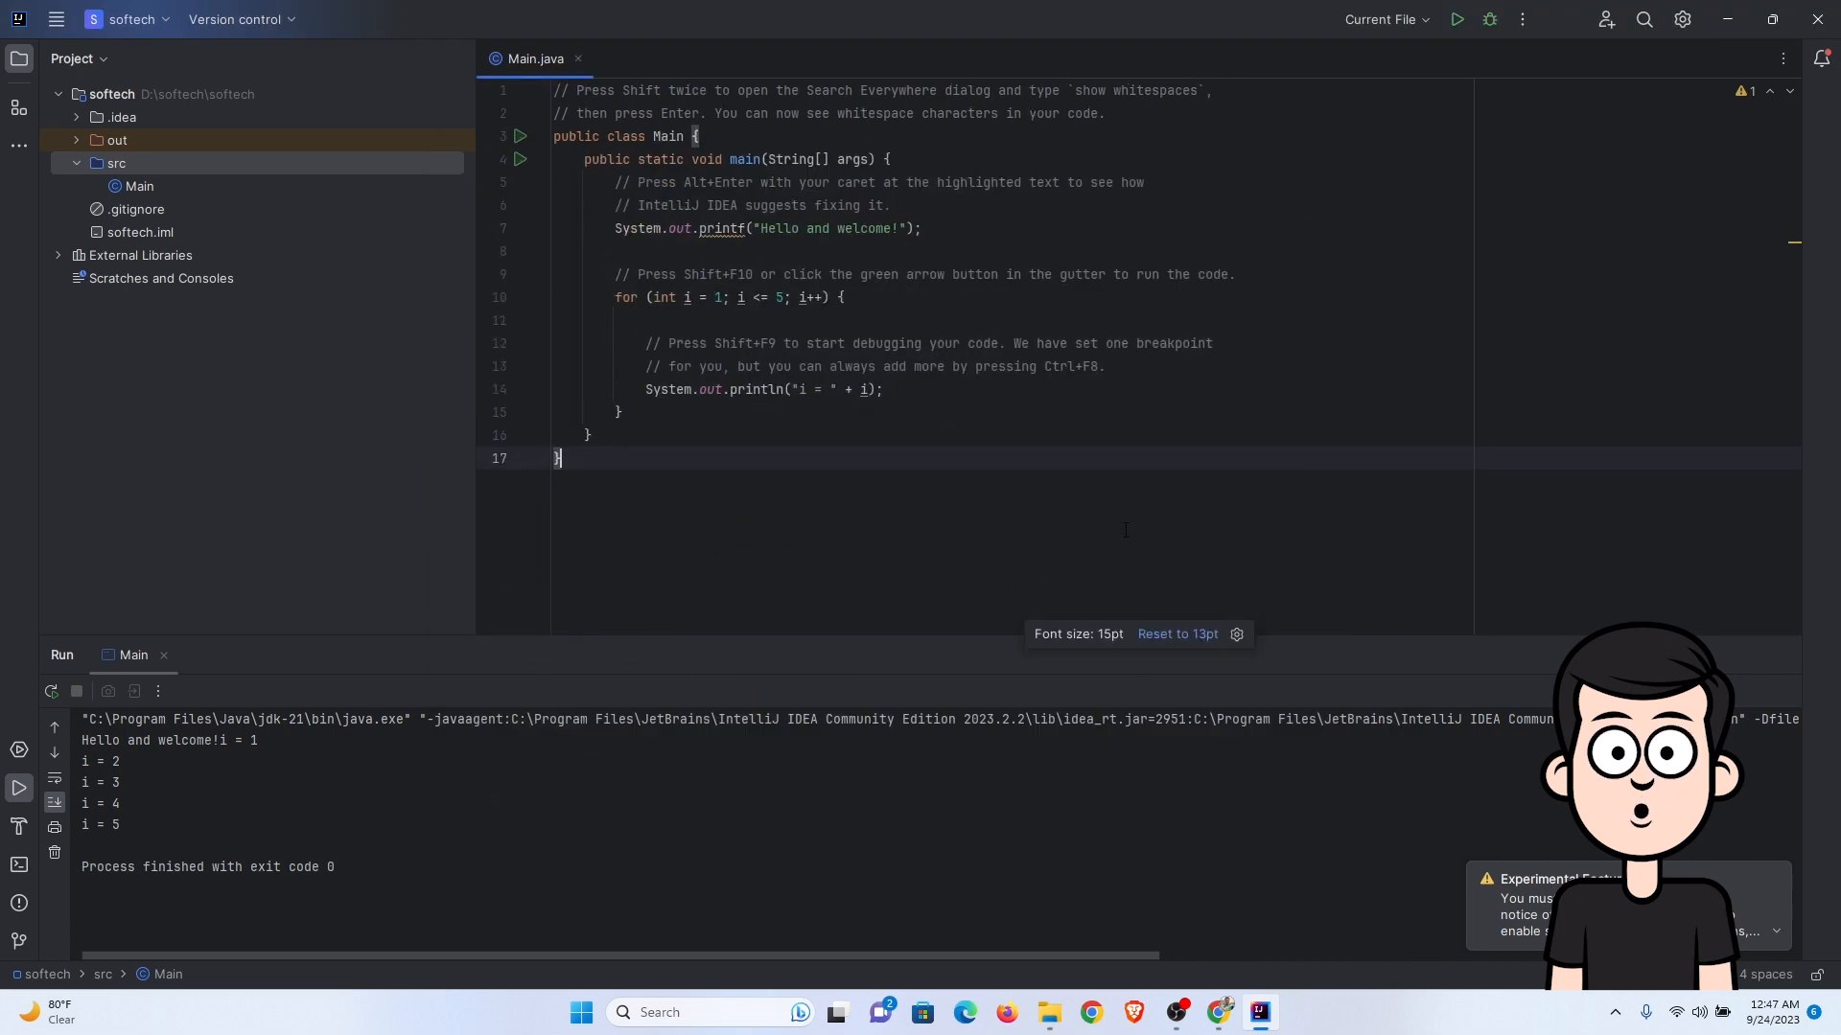
pyautogui.keyDown('ctrl'); pyautogui.scroll(-2, 1125, 531); pyautogui.keyUp('ctrl')
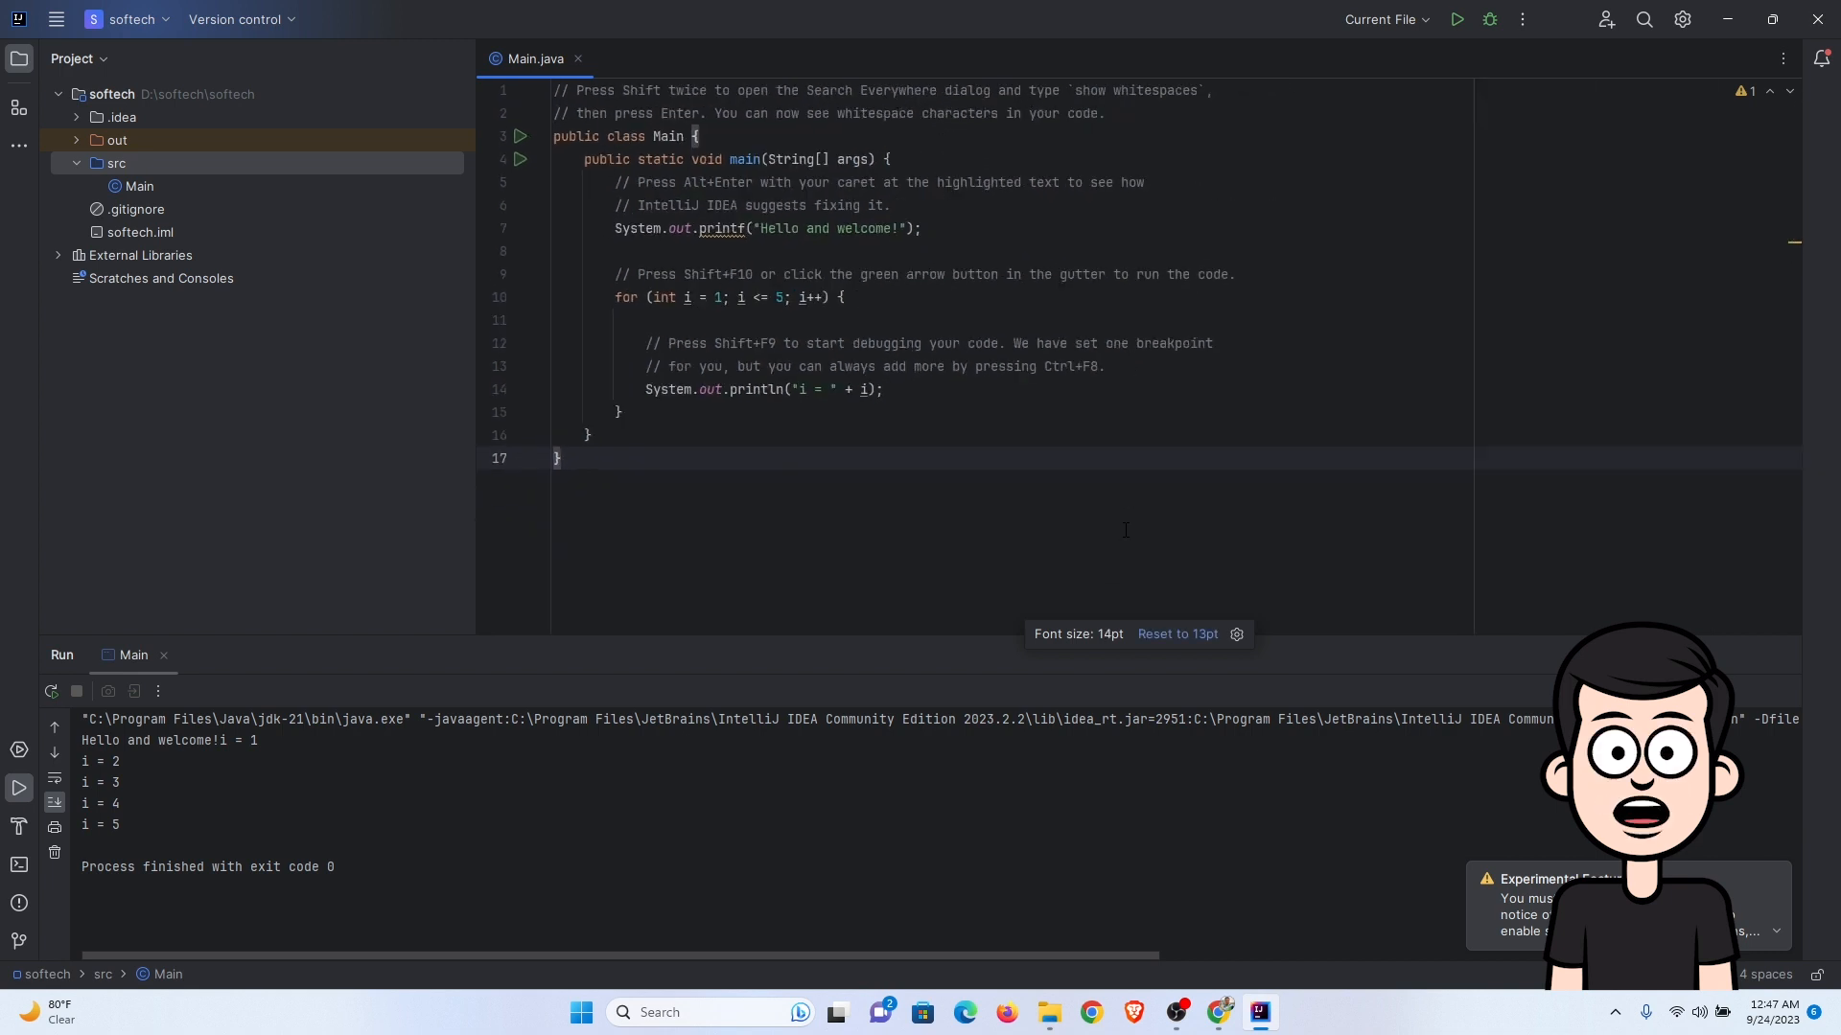
pyautogui.keyDown('ctrl'); pyautogui.scroll(3, 1126, 530); pyautogui.keyUp('ctrl')
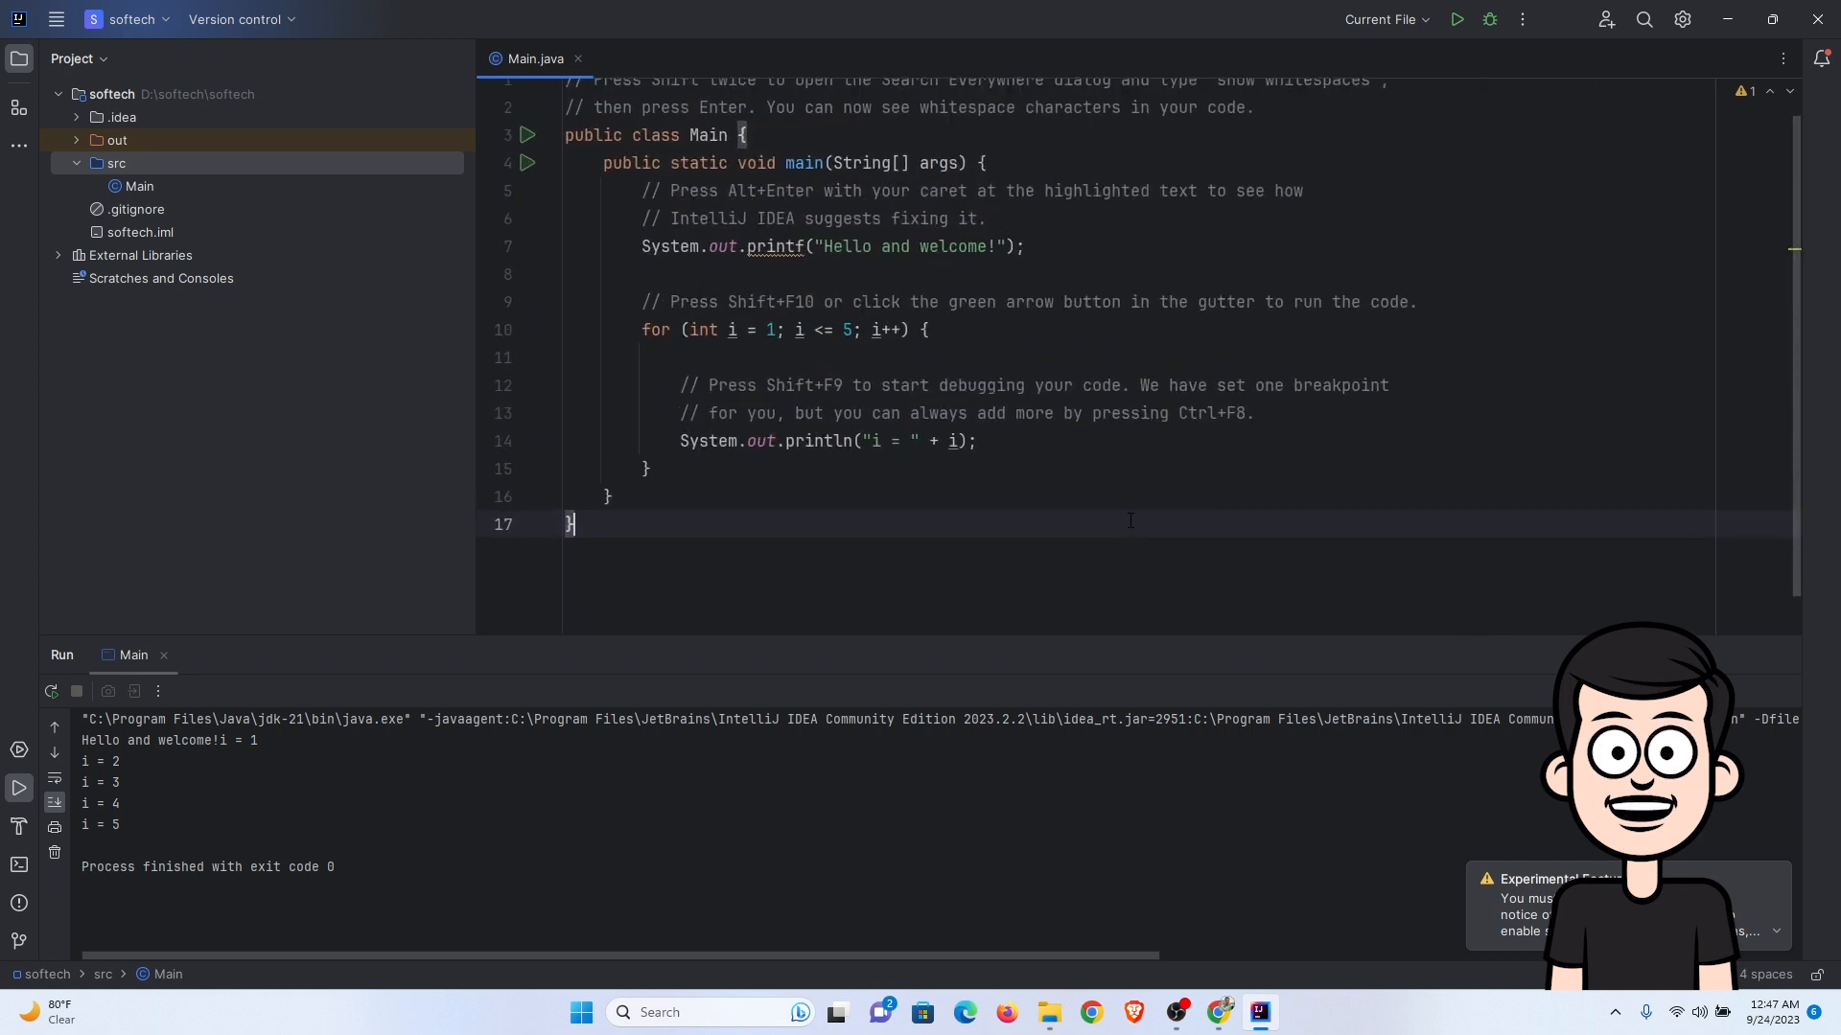
# - Turn on soft-wrapping for *.md, *.txt, *.rst and *.adoc files in the general editor settings
pyautogui.click(56, 19)
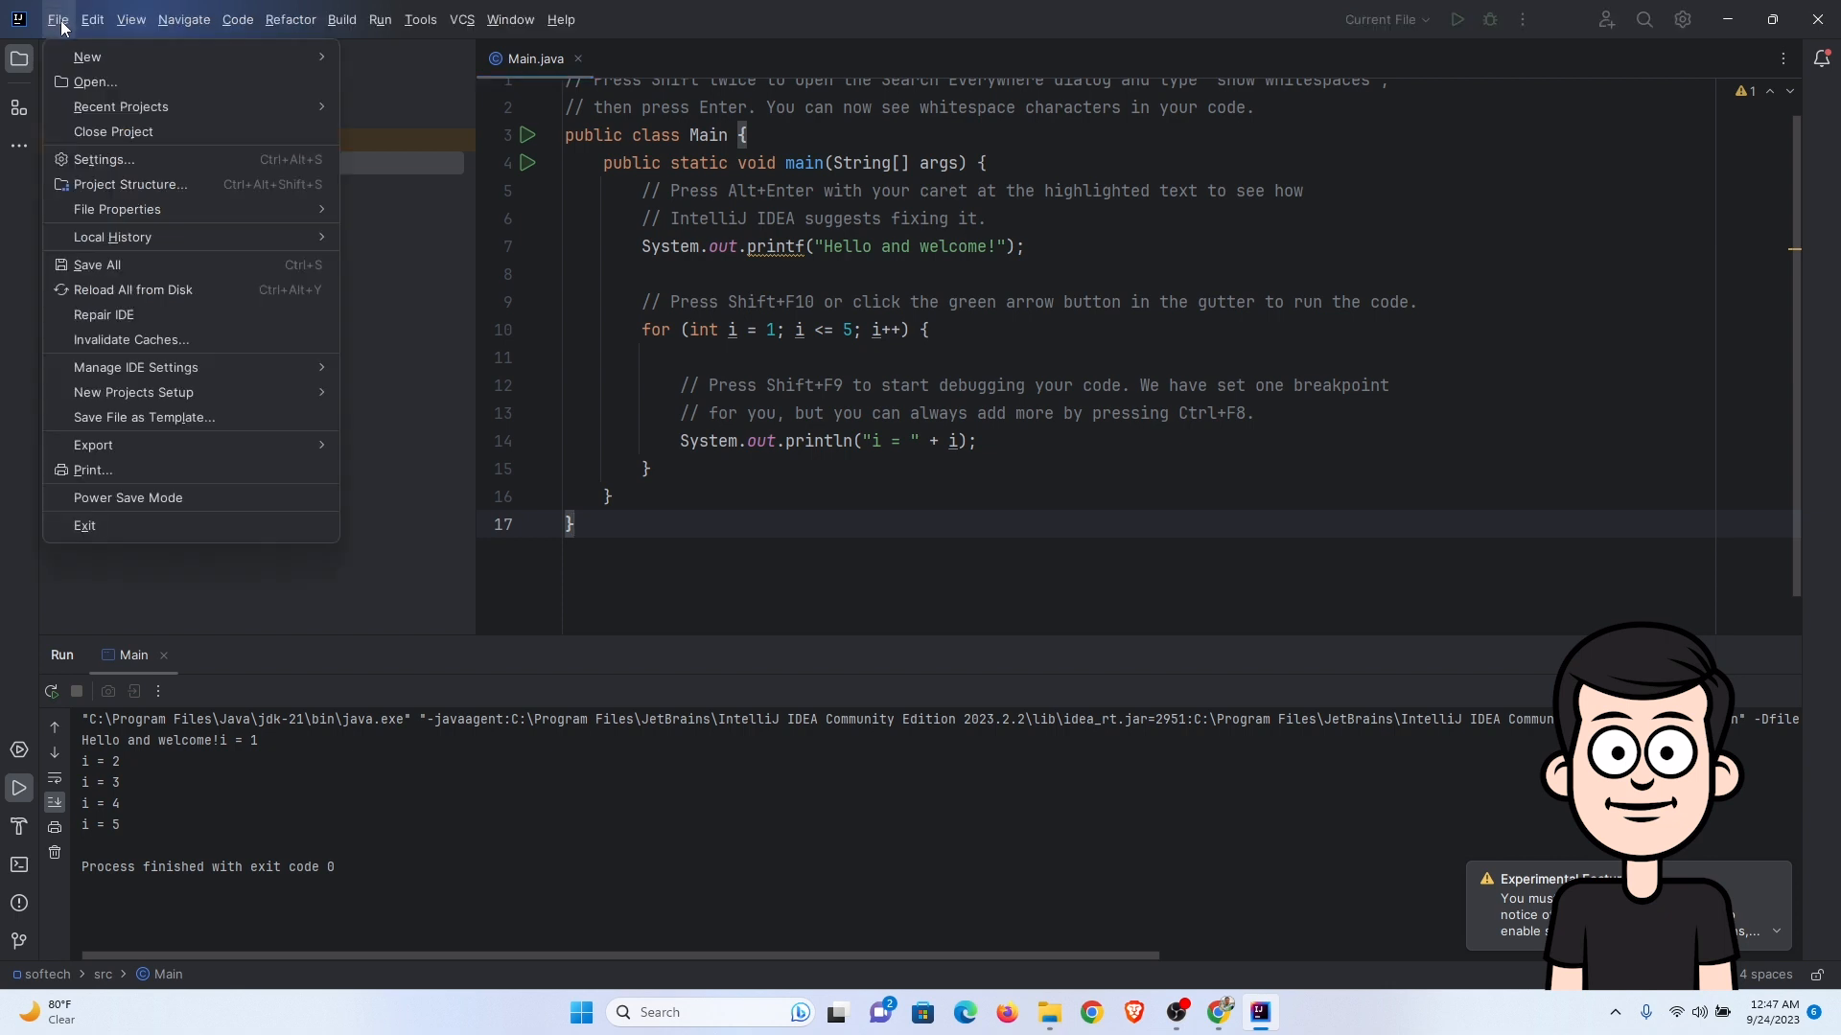
pyautogui.click(157, 159)
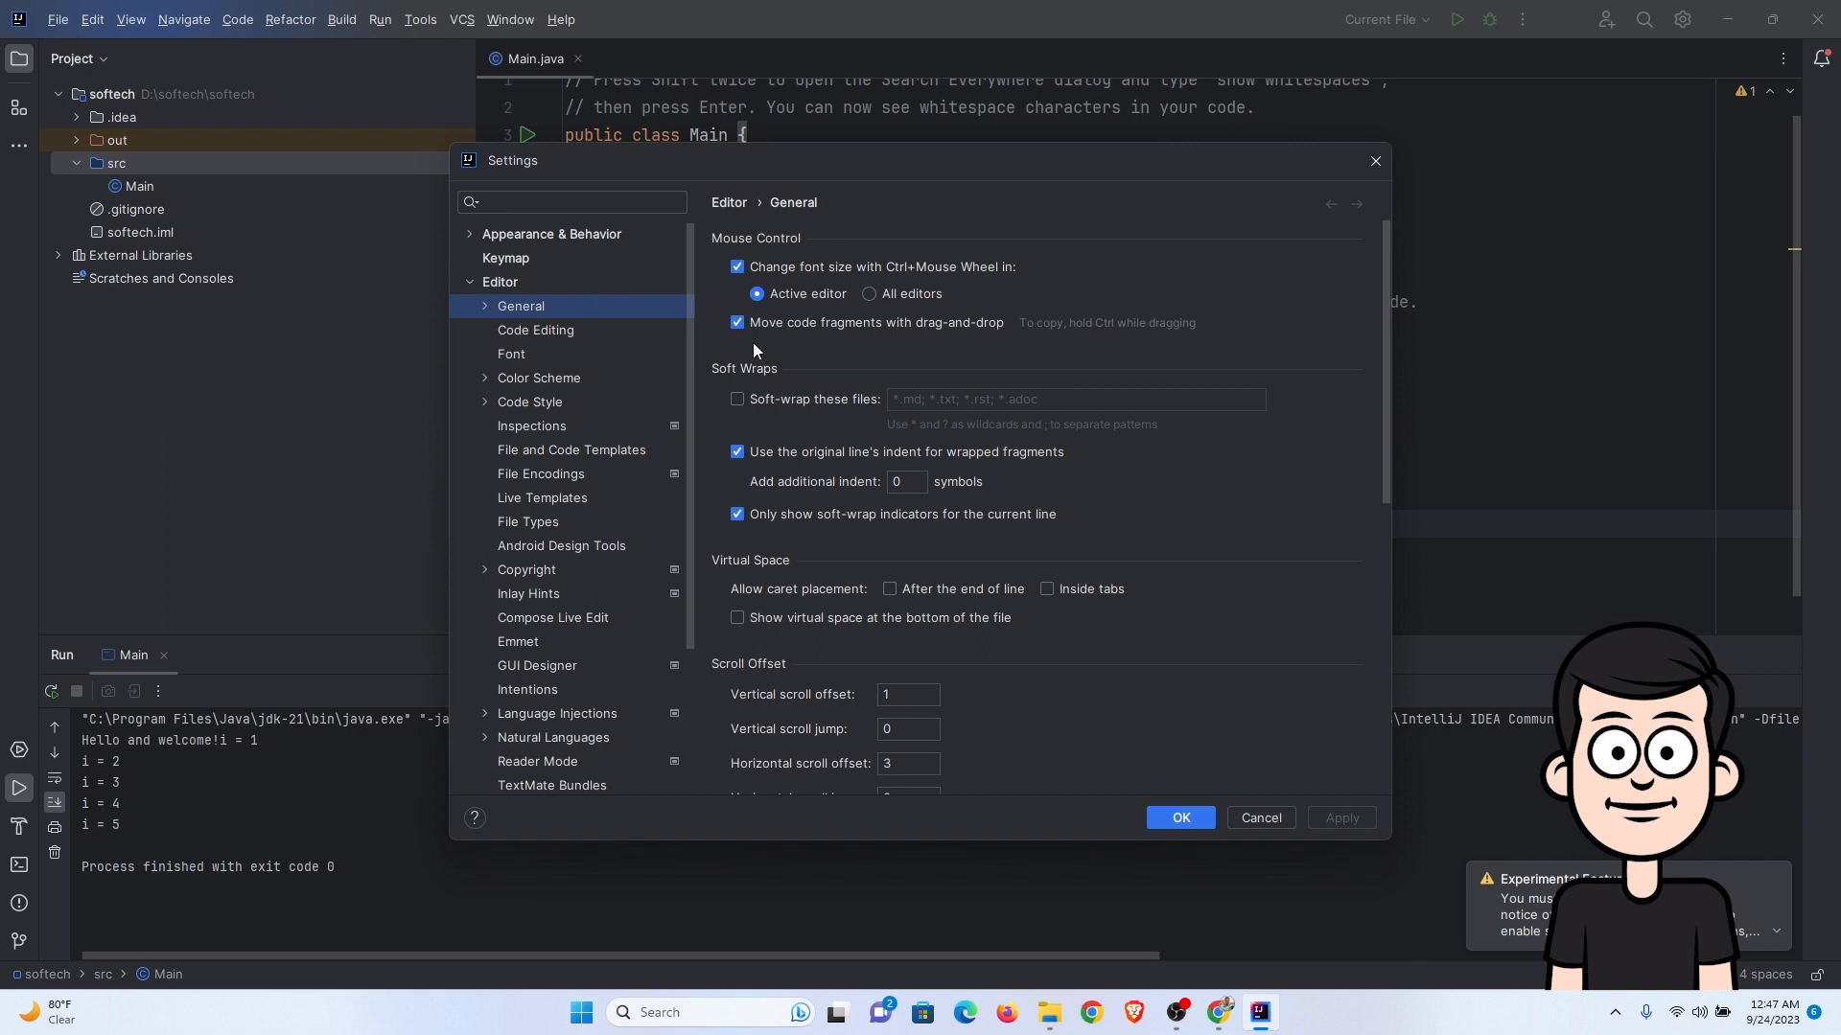
pyautogui.click(737, 399)
# - Collapse the Editor settings and browse the featured and newly updated plugins in the Marketplace
pyautogui.click(467, 284)
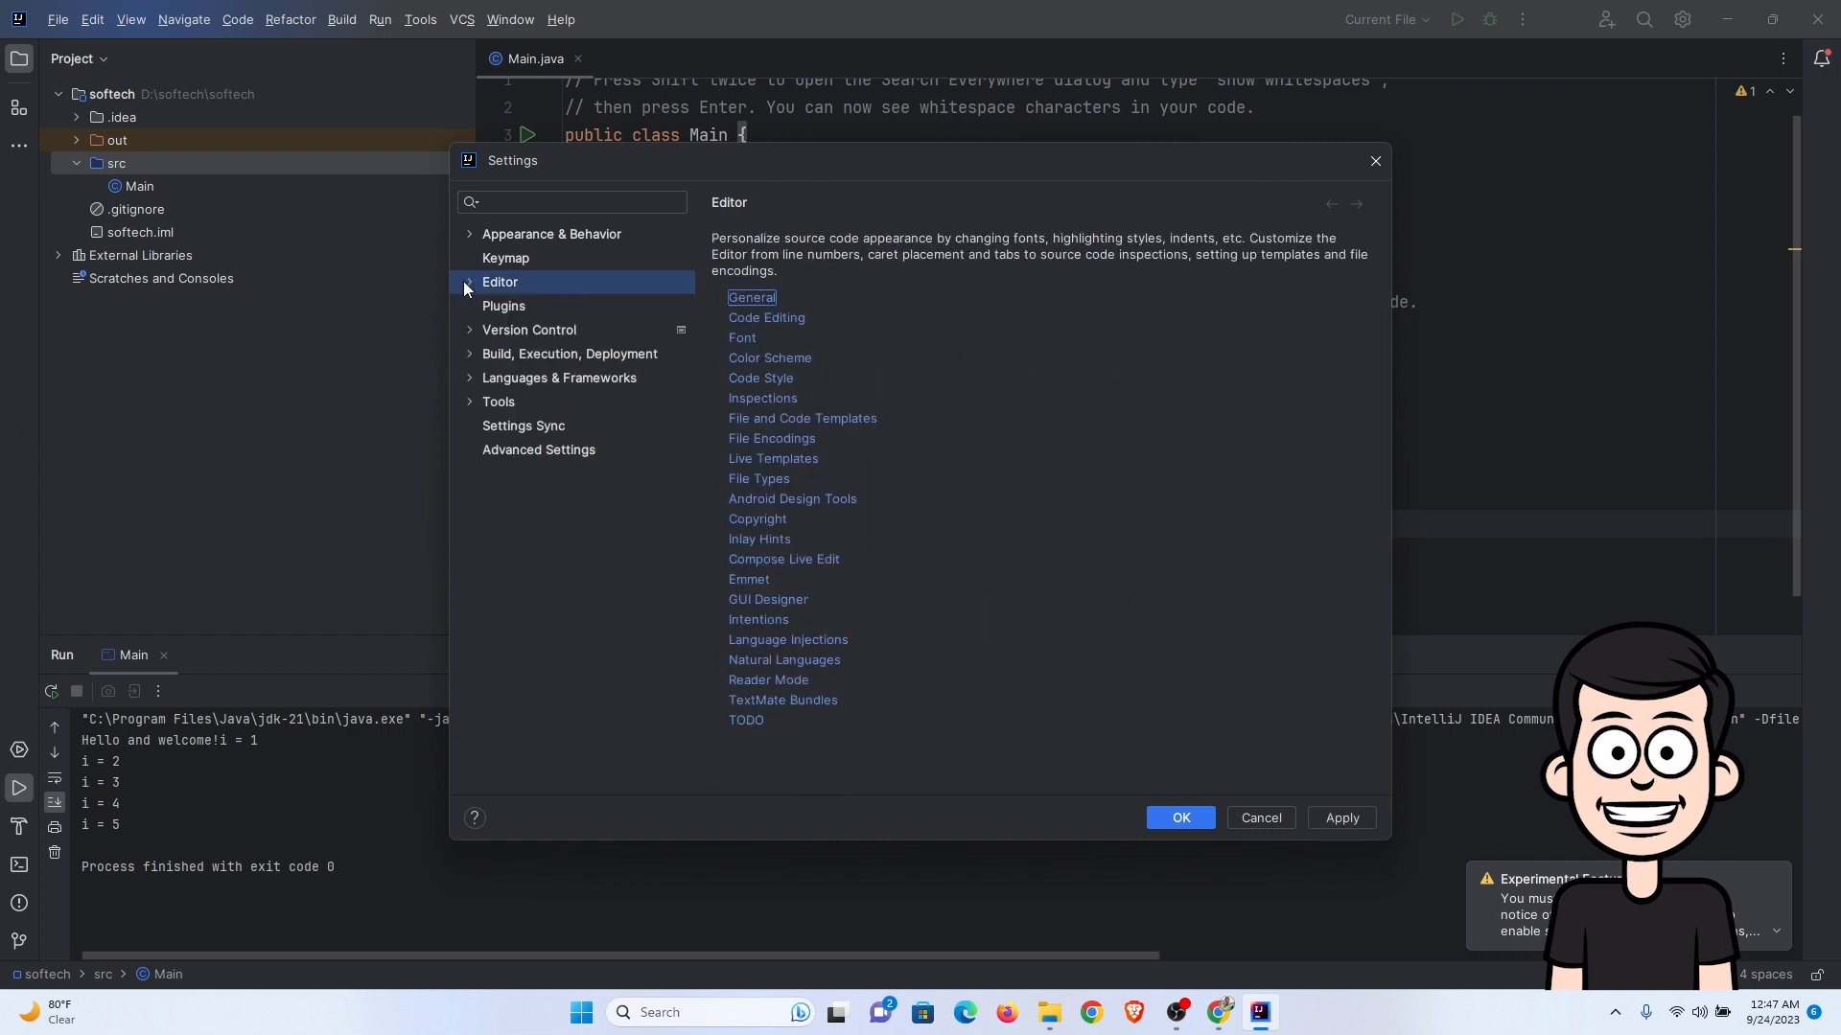
pyautogui.click(538, 303)
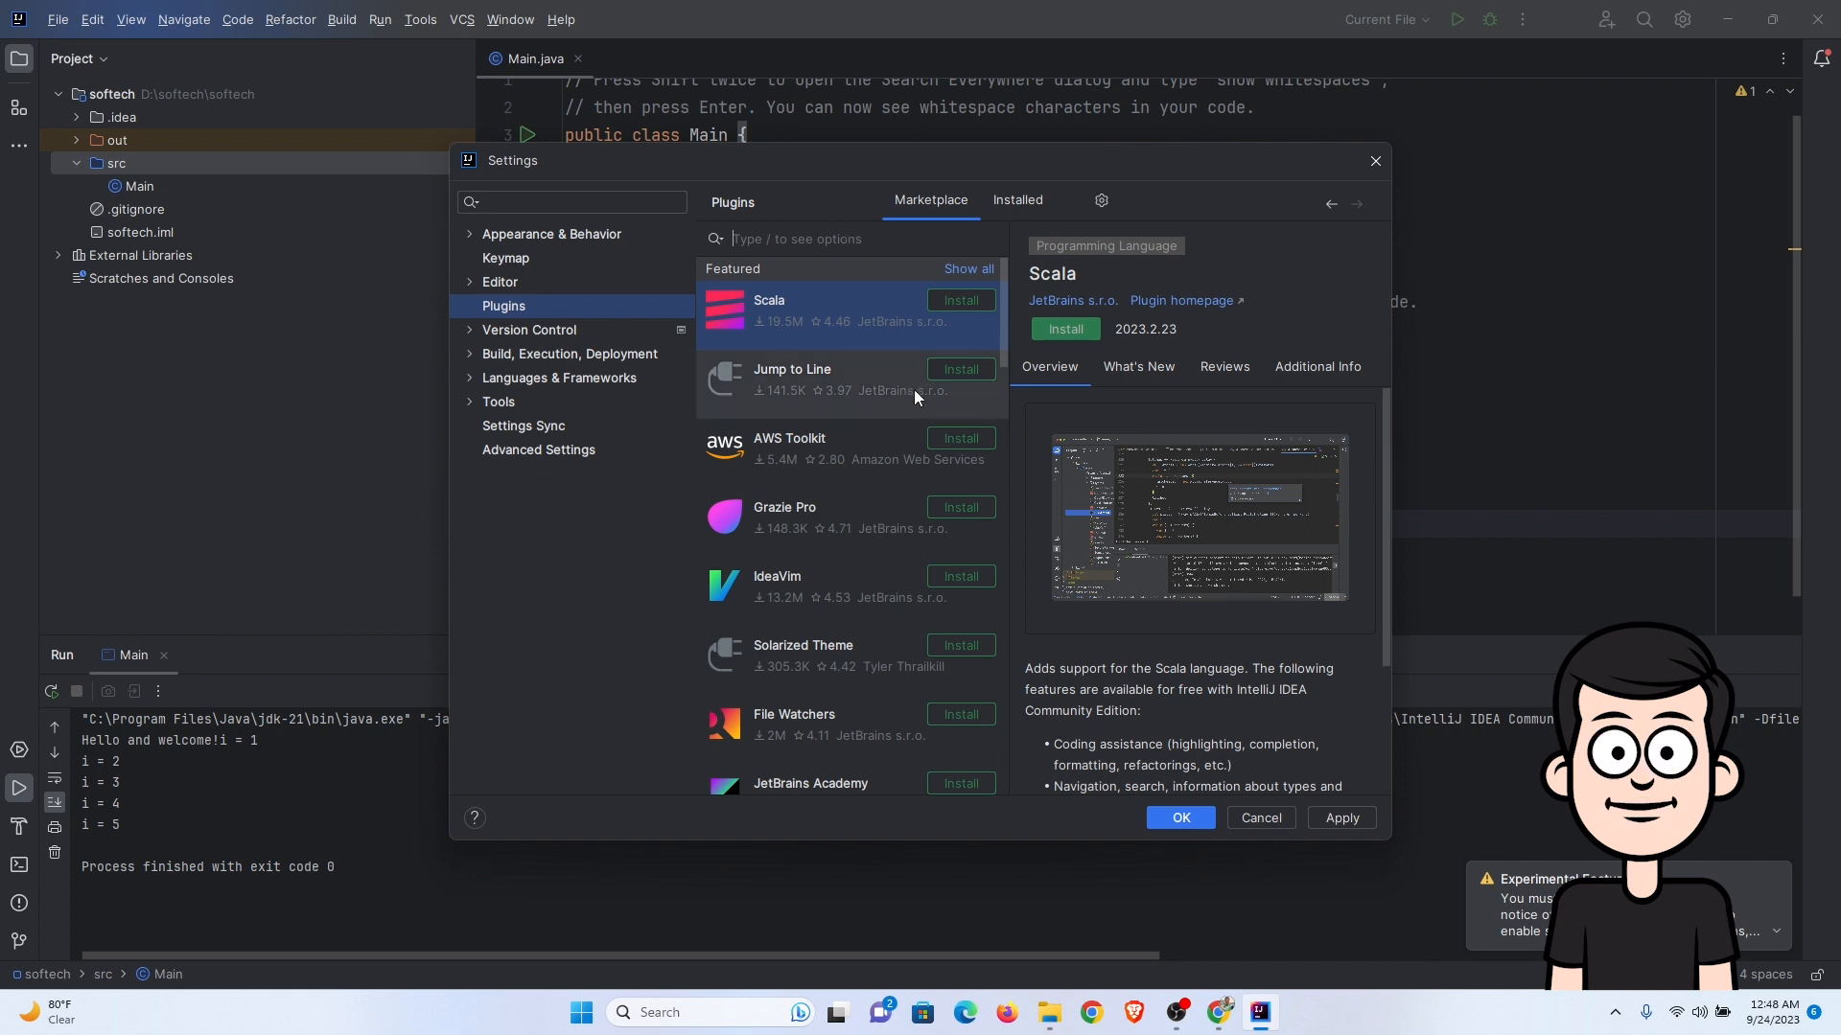
pyautogui.scroll(-5, 884, 506)
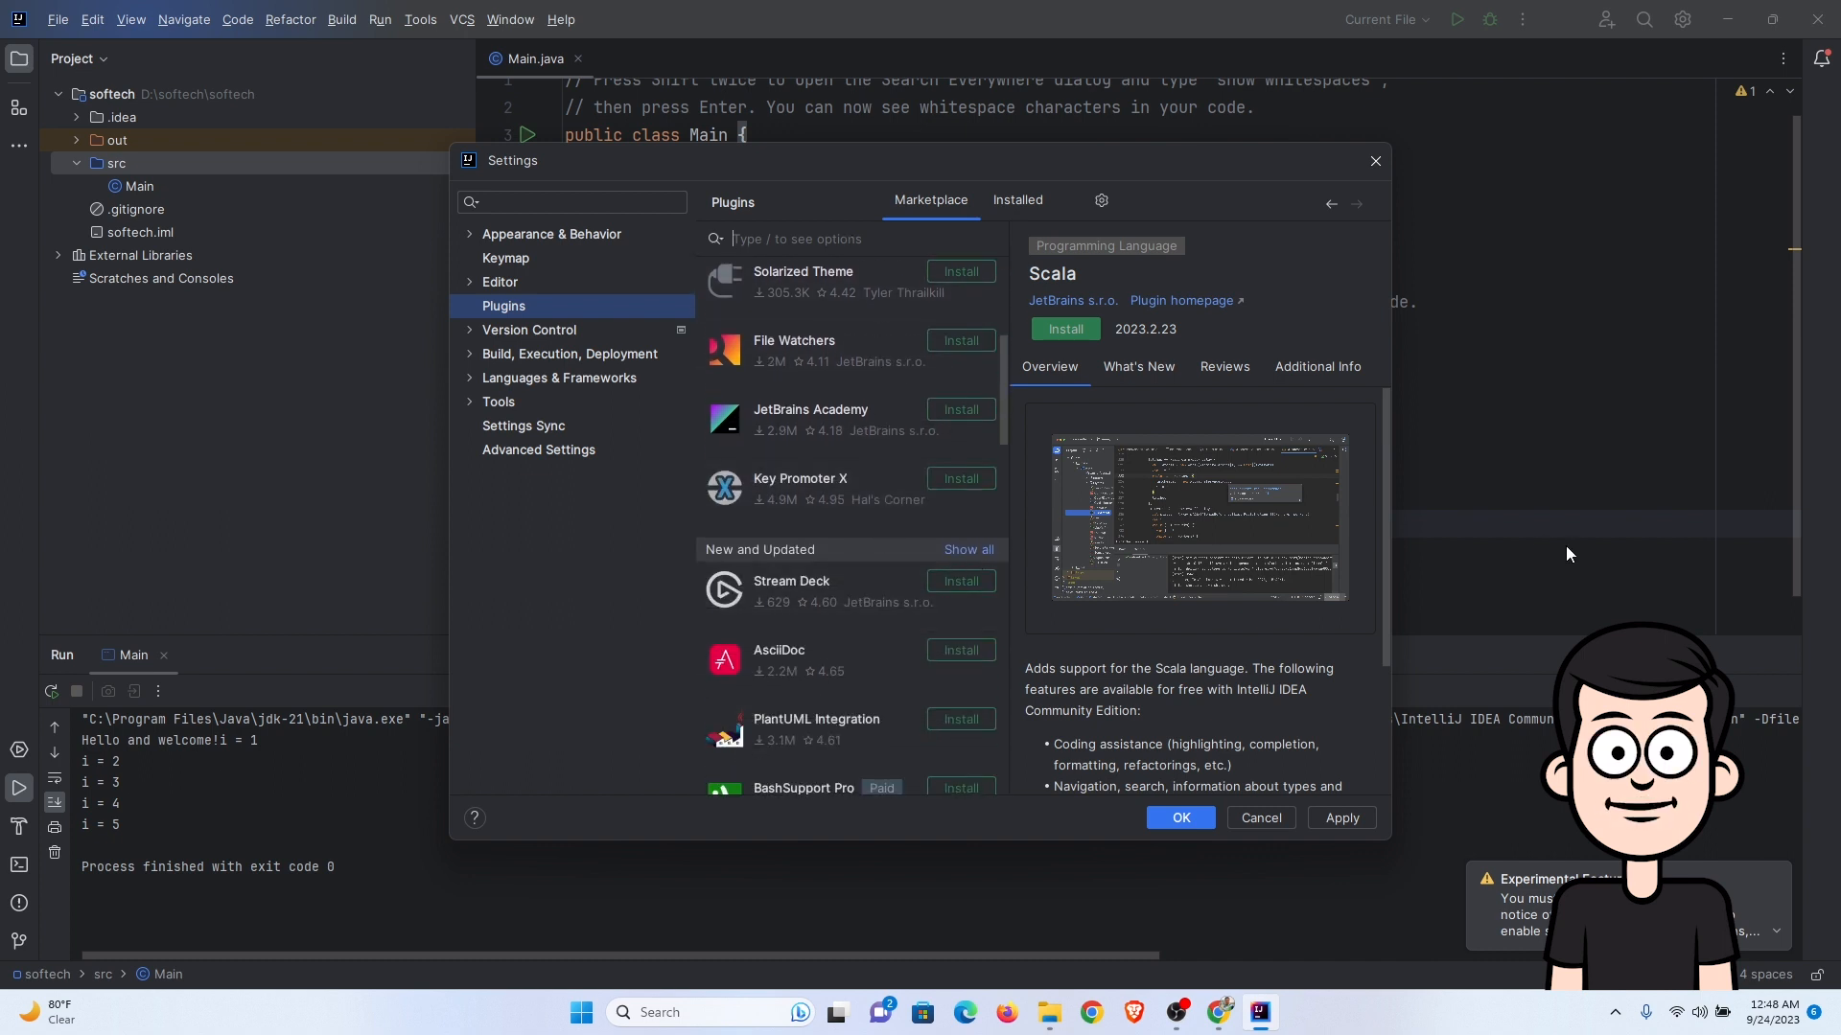